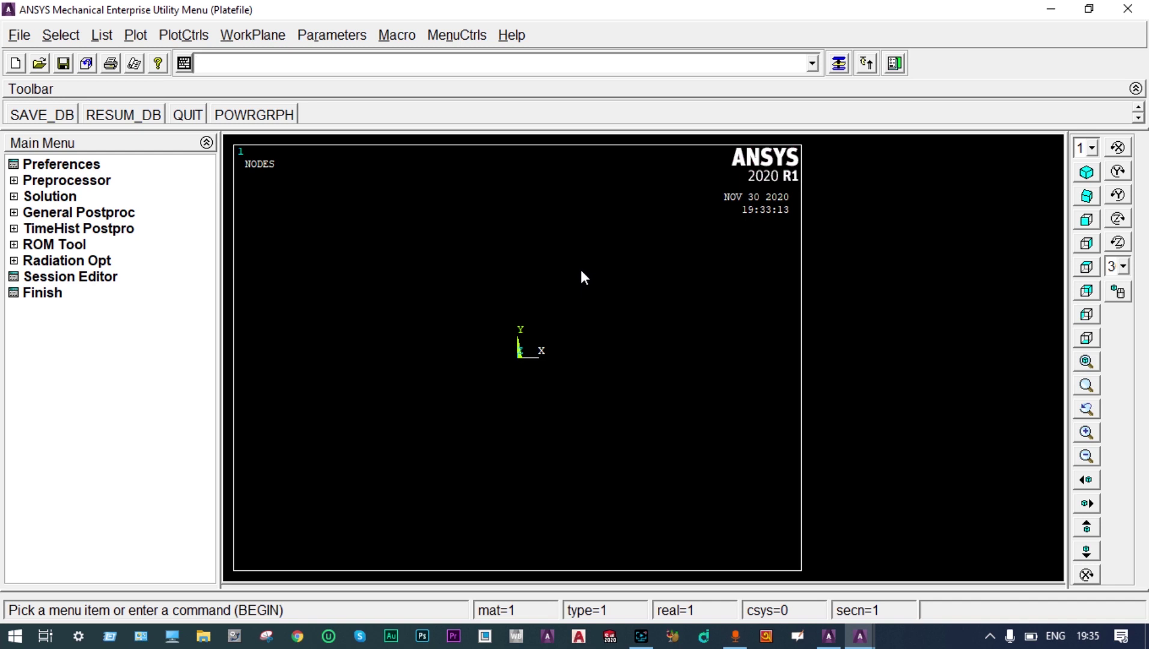
# Step: Import Assem1.IGS from Desktop\New folder as IGES geometry
pyautogui.click(17, 36)
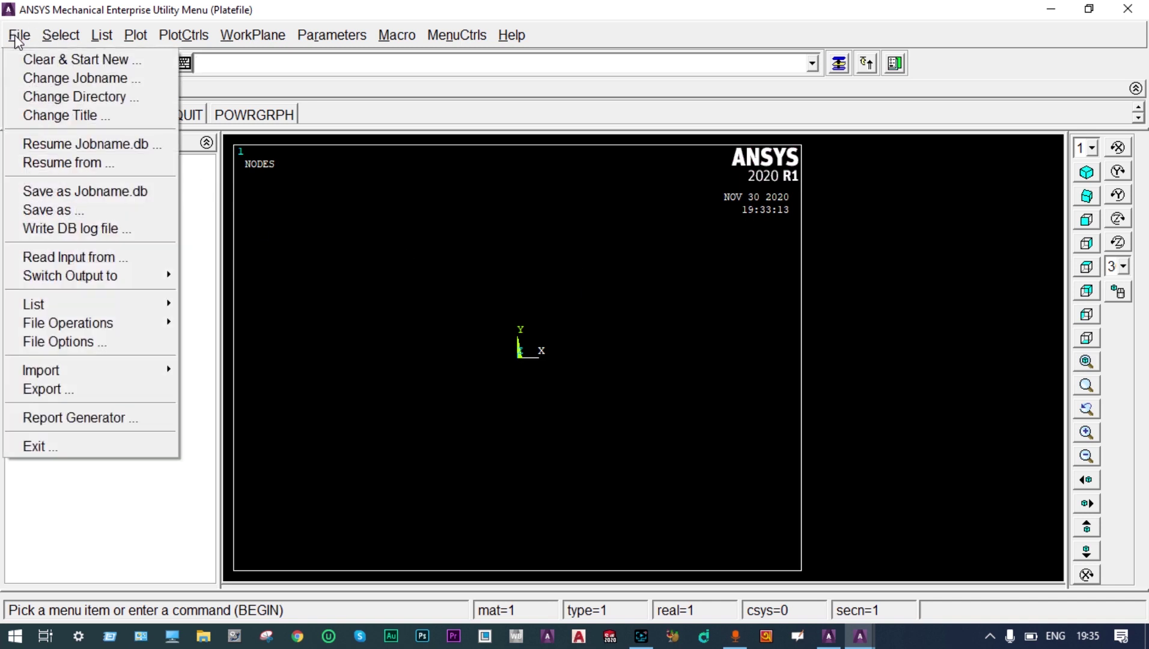
pyautogui.moveTo(35, 371)
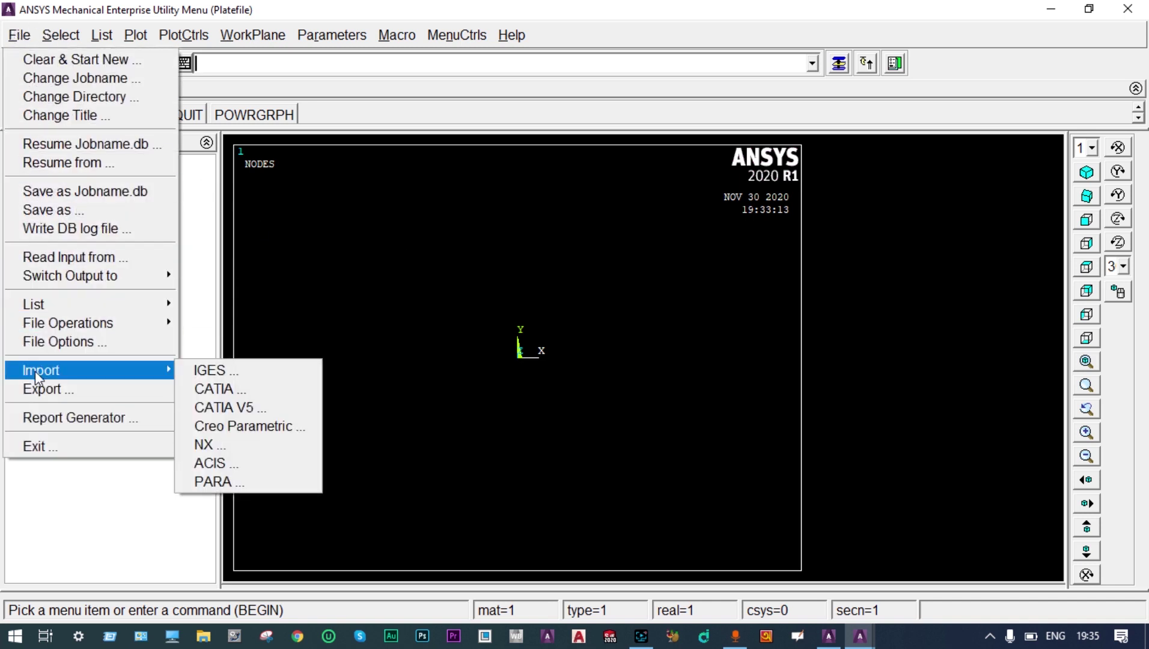
pyautogui.click(213, 371)
pyautogui.click(801, 330)
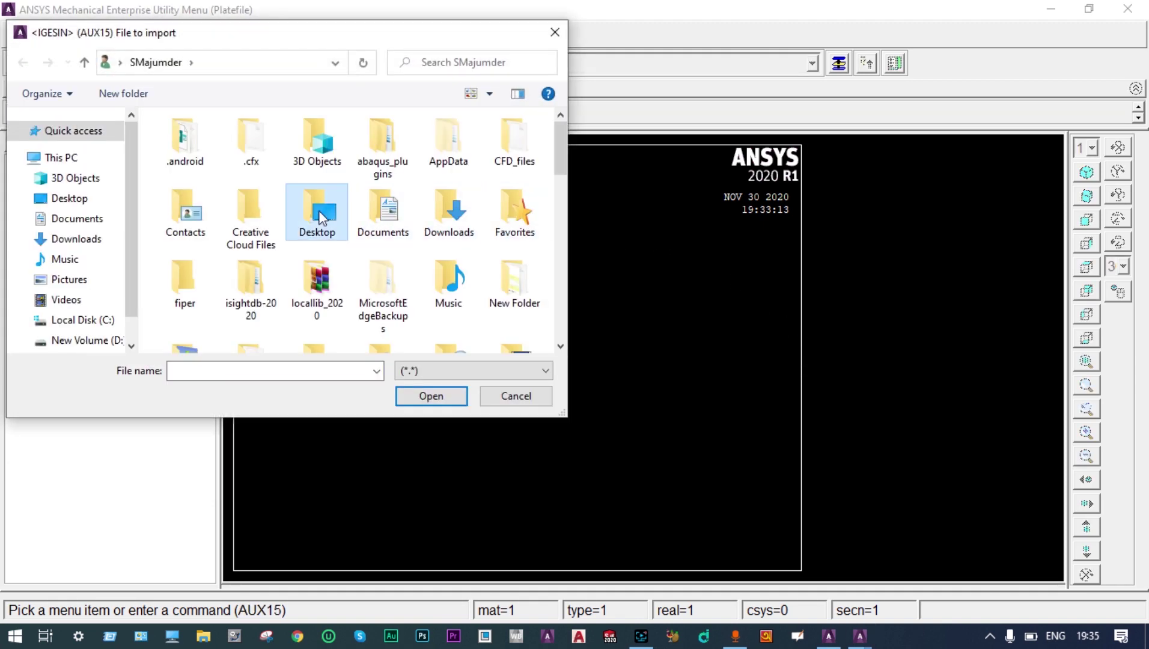
pyautogui.doubleClick(320, 217)
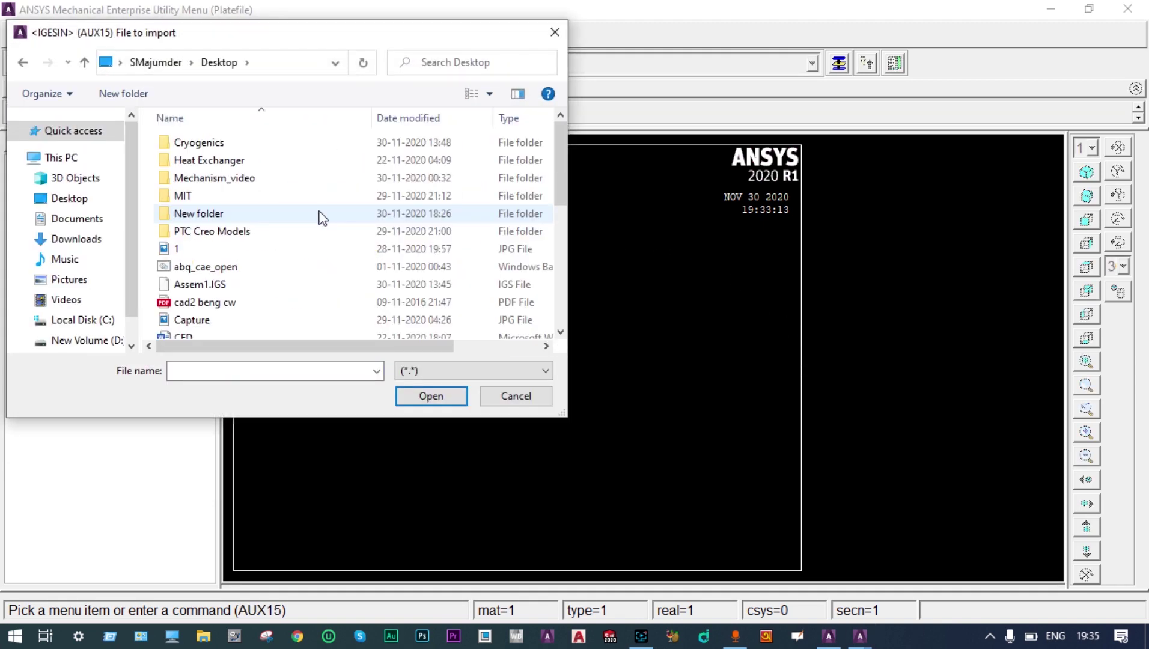
pyautogui.doubleClick(215, 215)
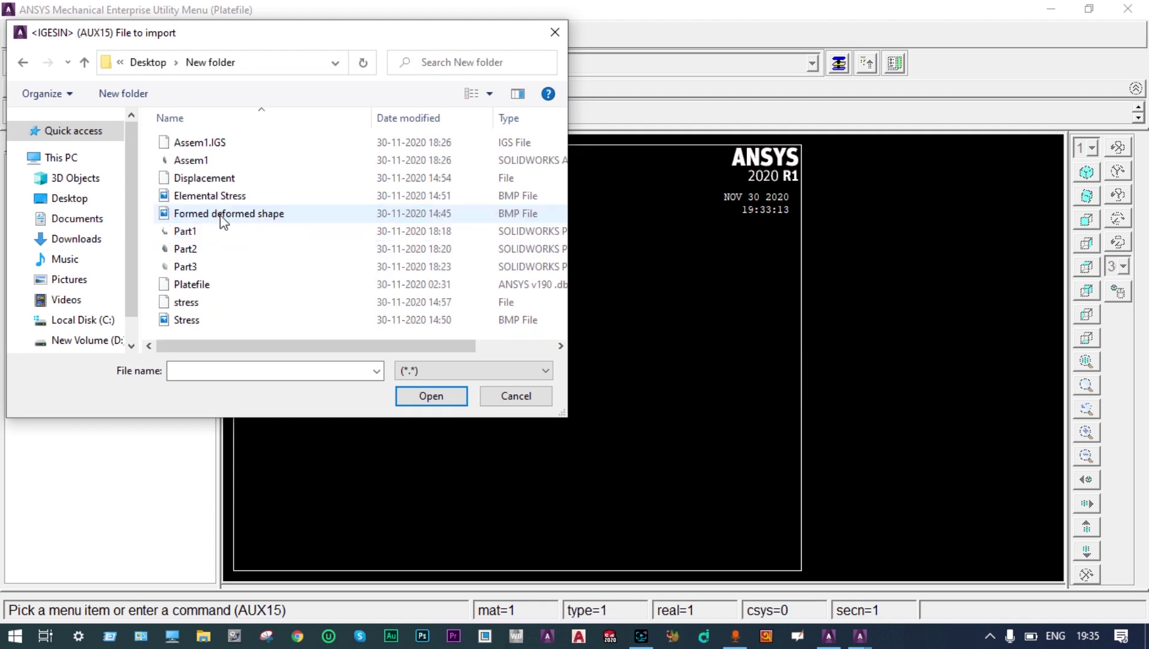
pyautogui.click(211, 144)
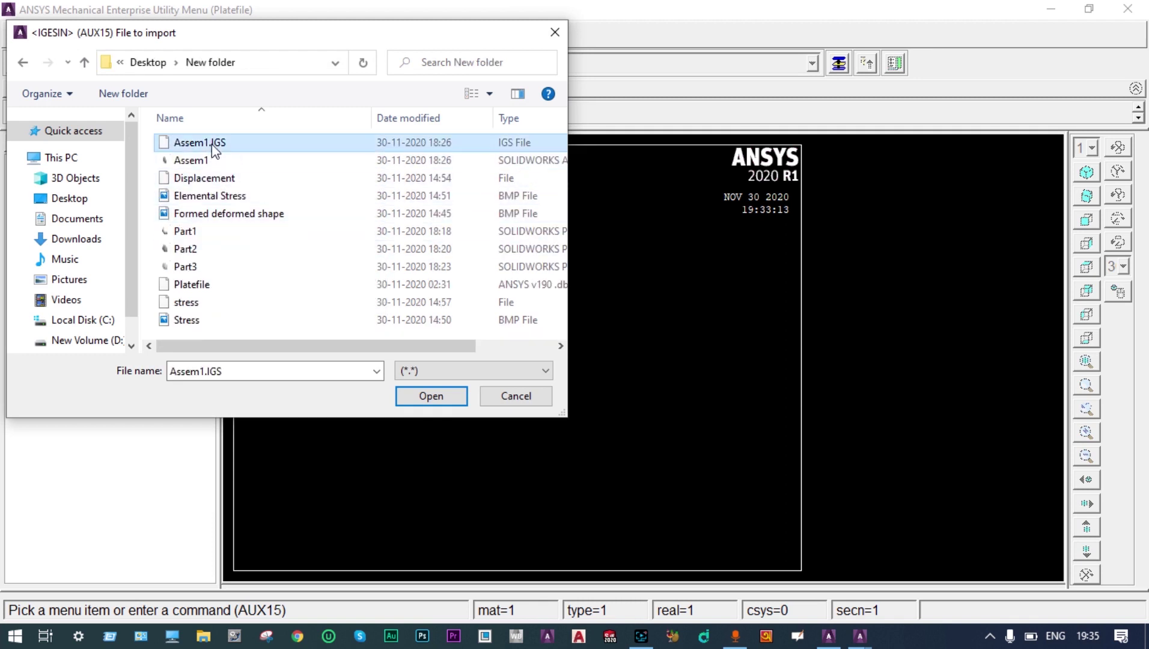
pyautogui.click(430, 397)
pyautogui.click(425, 368)
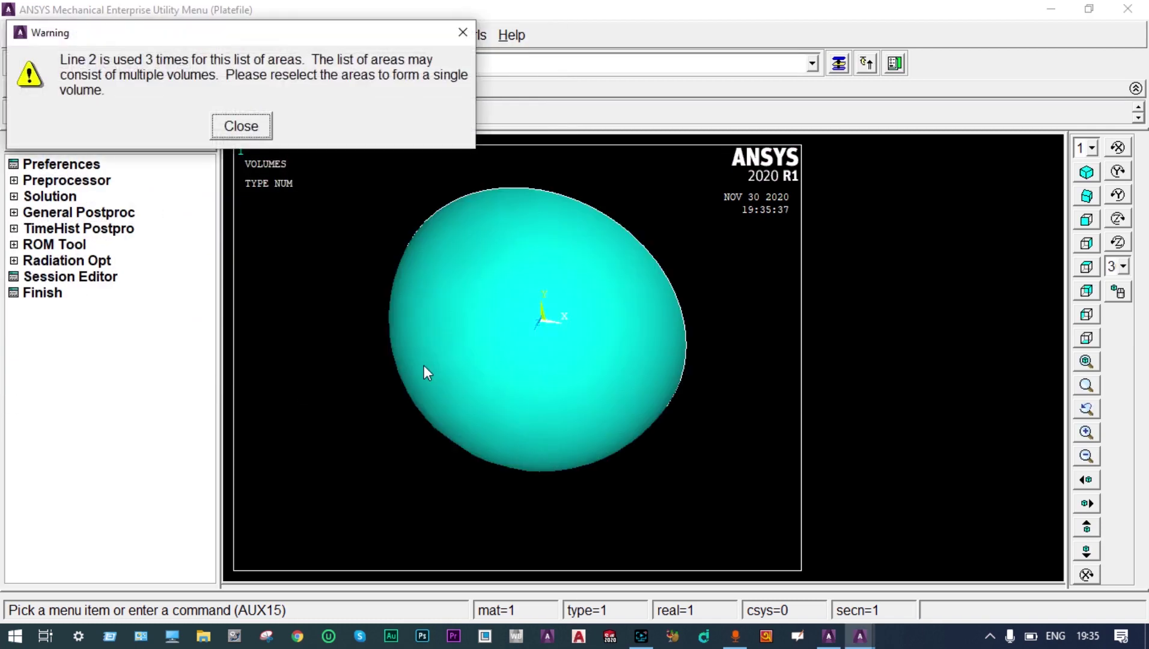
# Step: Dismiss the line-reuse warning and show the sphere in front view
pyautogui.click(463, 30)
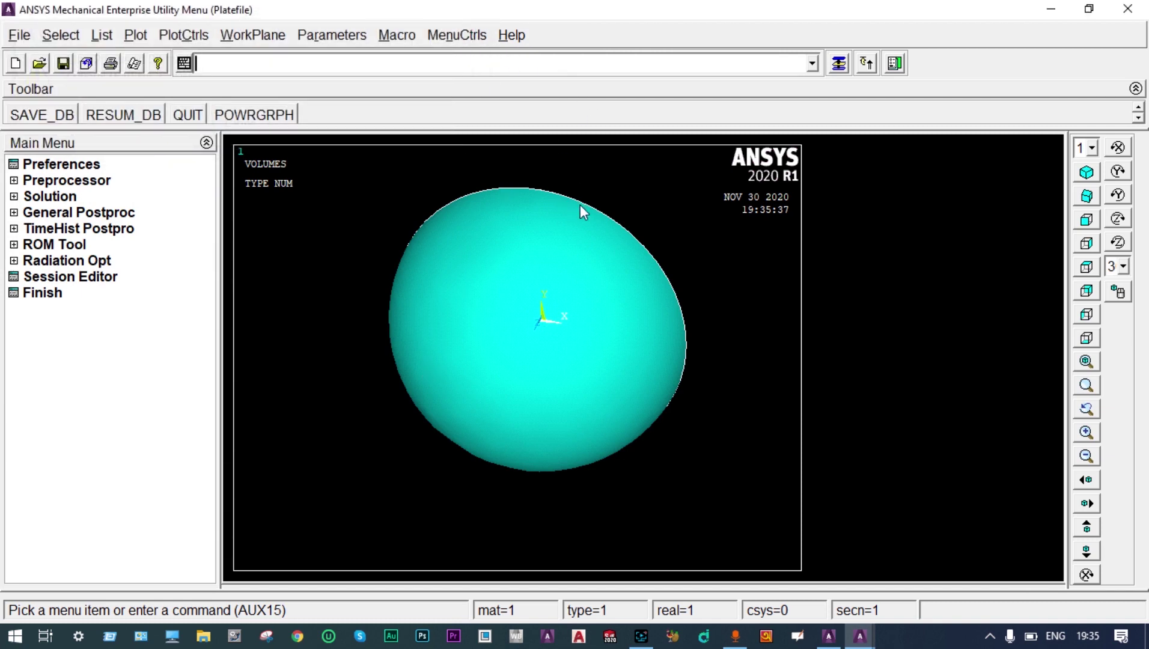
pyautogui.click(1087, 292)
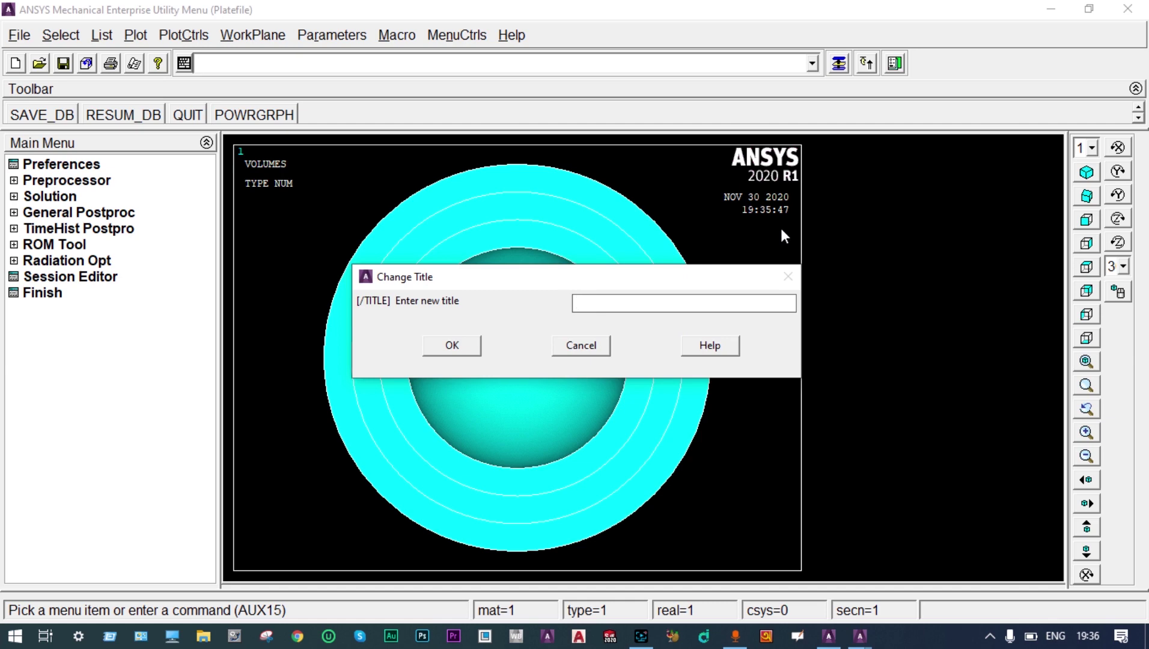
# Step: Set the plot title to THERMAL ANALYSIS and replot
pyautogui.write('THERMAL ANALYSIS')
pyautogui.click(470, 348)
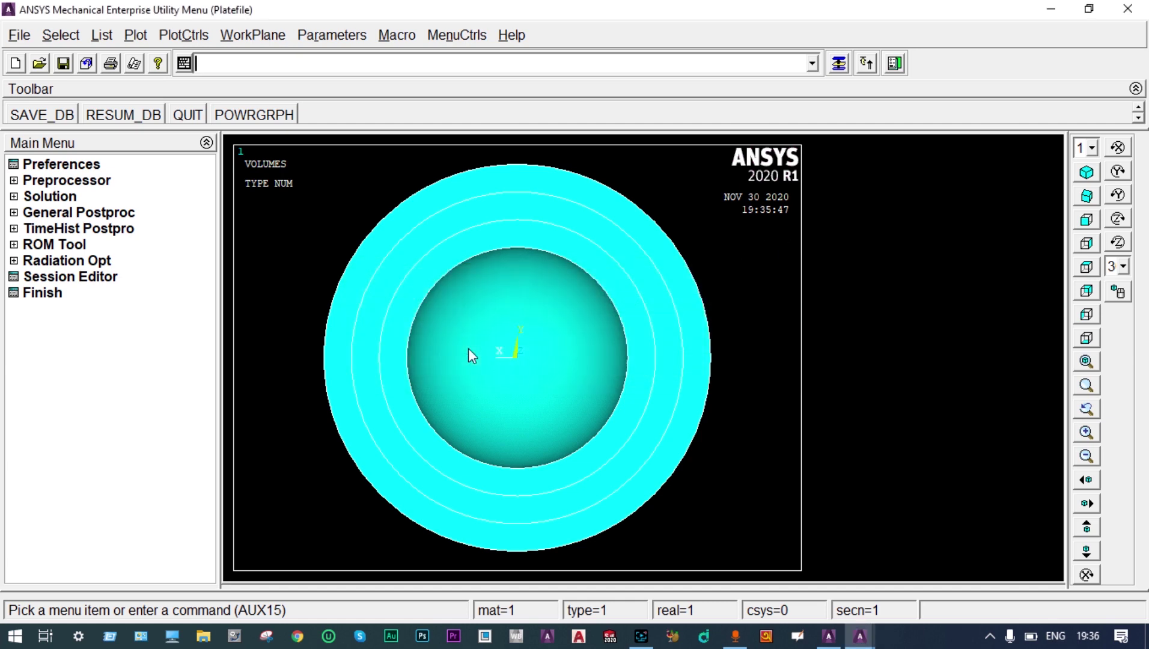
pyautogui.click(135, 35)
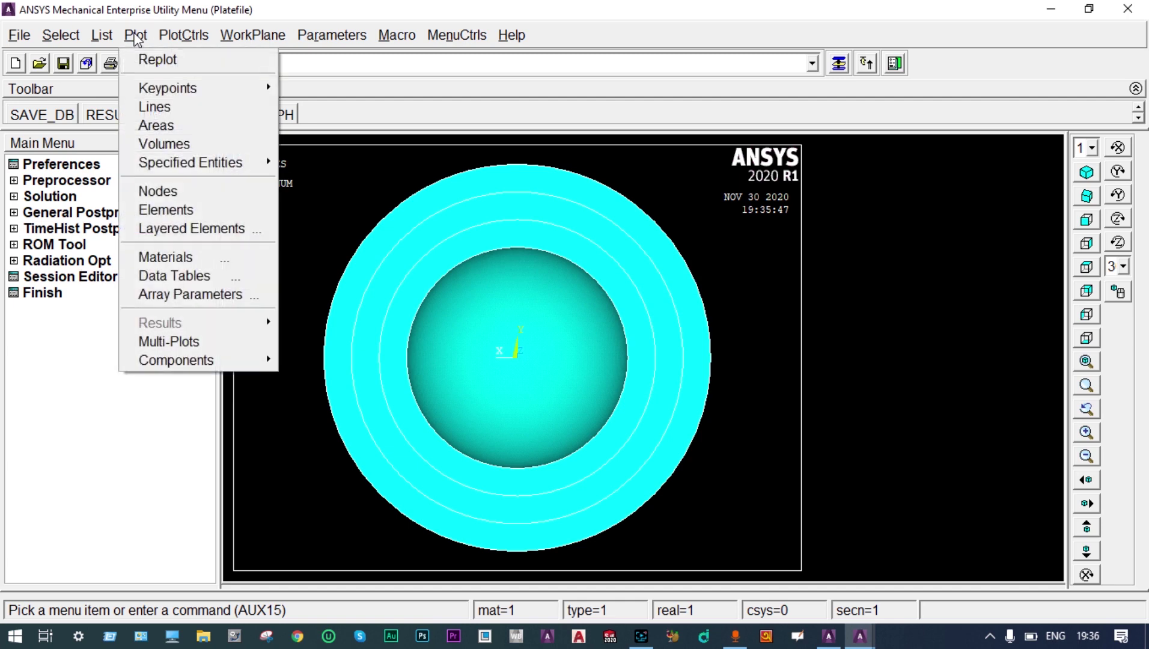
pyautogui.click(148, 57)
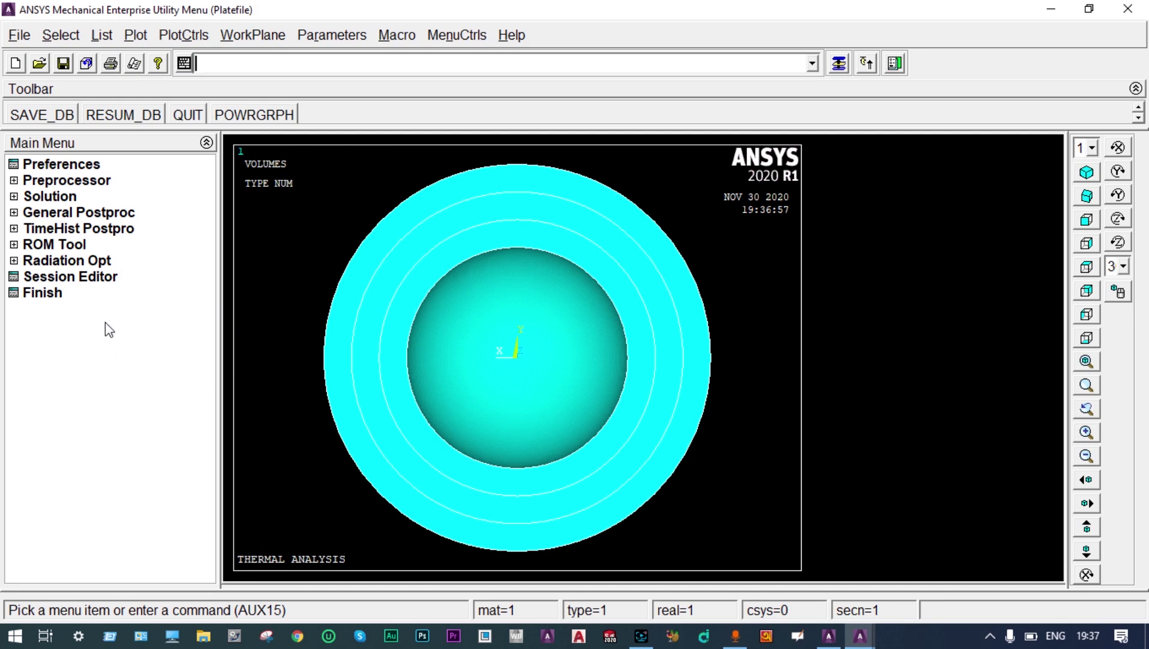
# Step: Filter the GUI preferences to show only Thermal discipline options
pyautogui.click(91, 168)
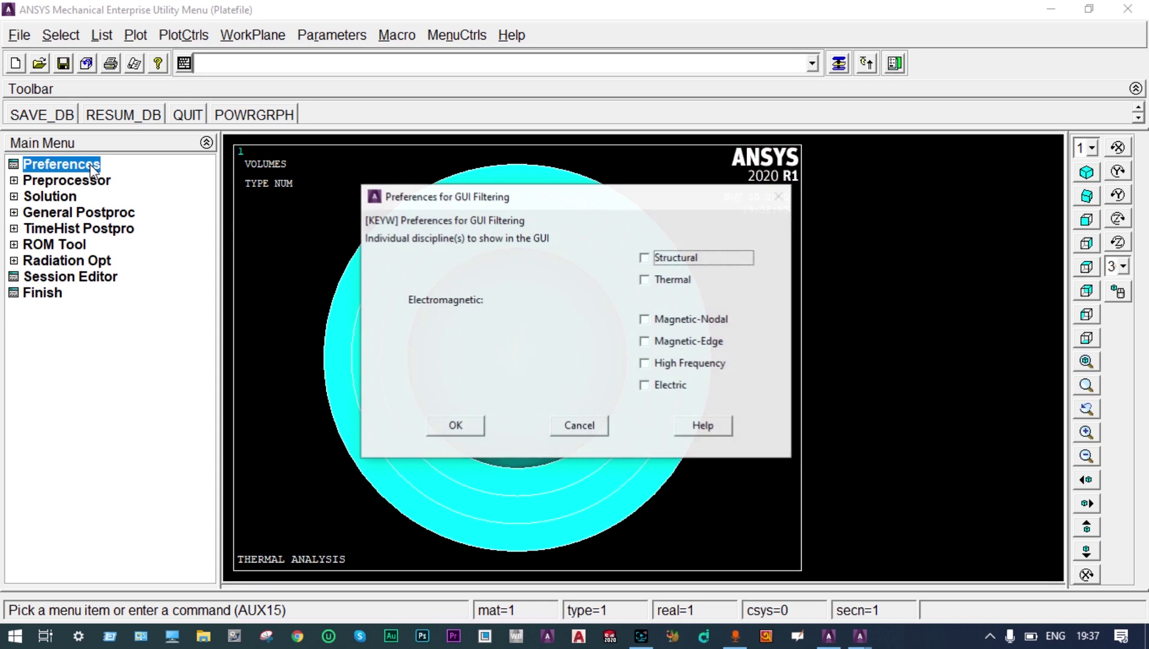
pyautogui.click(650, 281)
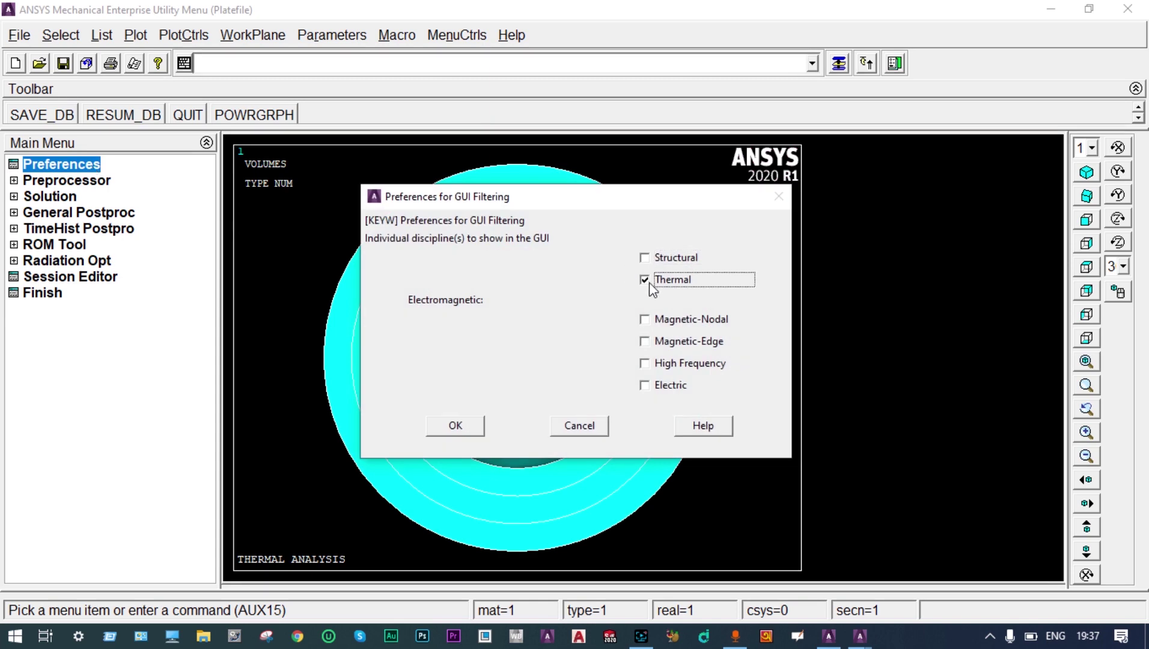
pyautogui.click(472, 431)
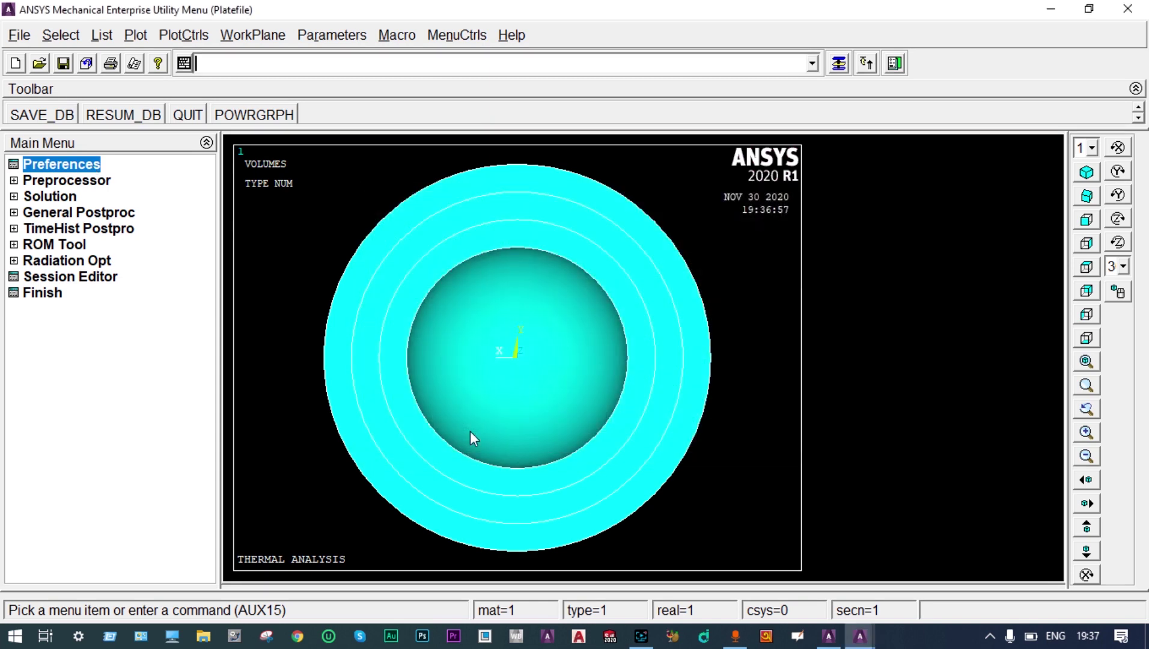
# Step: Add element type 1 as Solid 20node 279 (SOLID279) and close the element types list
pyautogui.click(101, 182)
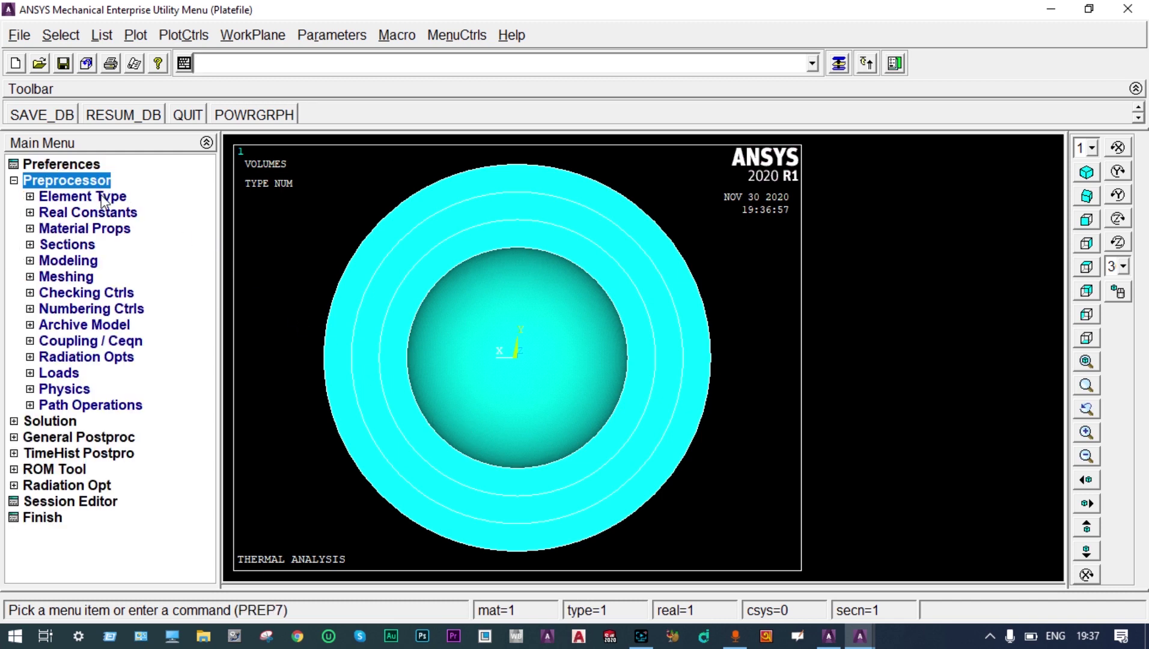
pyautogui.click(103, 196)
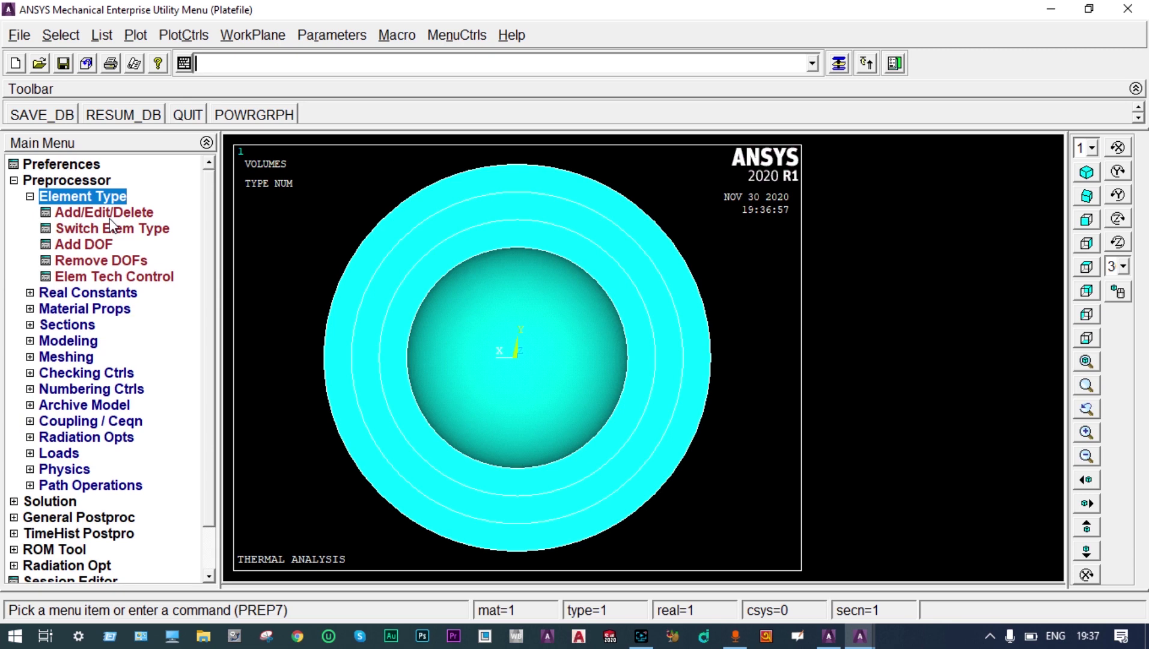
pyautogui.click(111, 217)
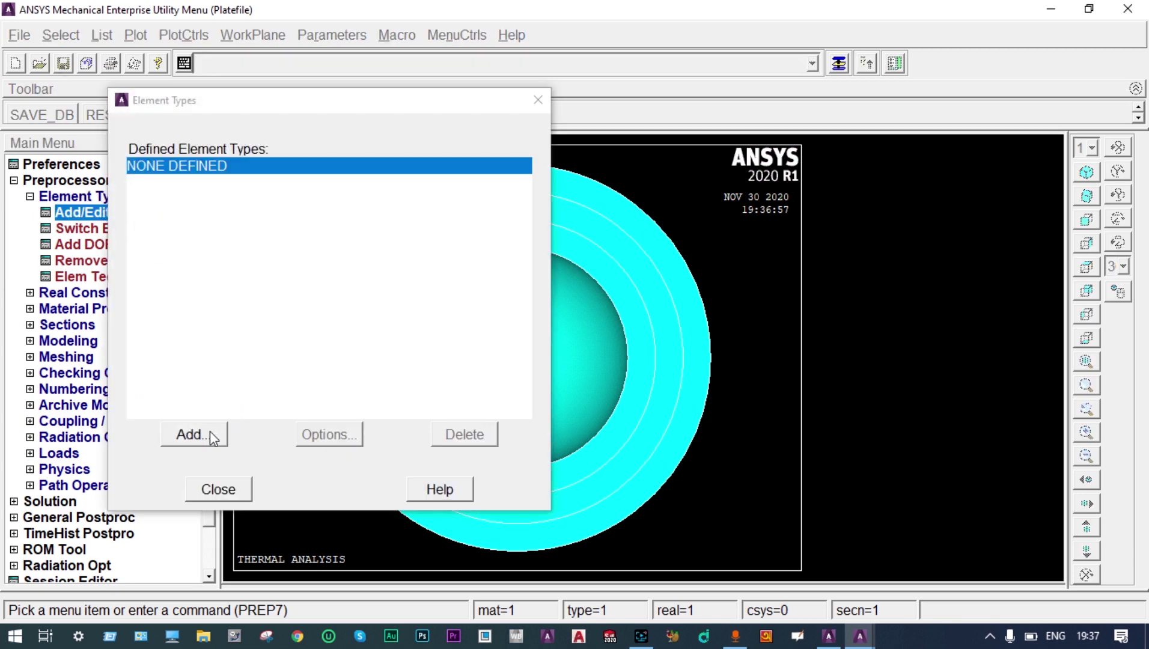
pyautogui.click(211, 434)
pyautogui.click(620, 300)
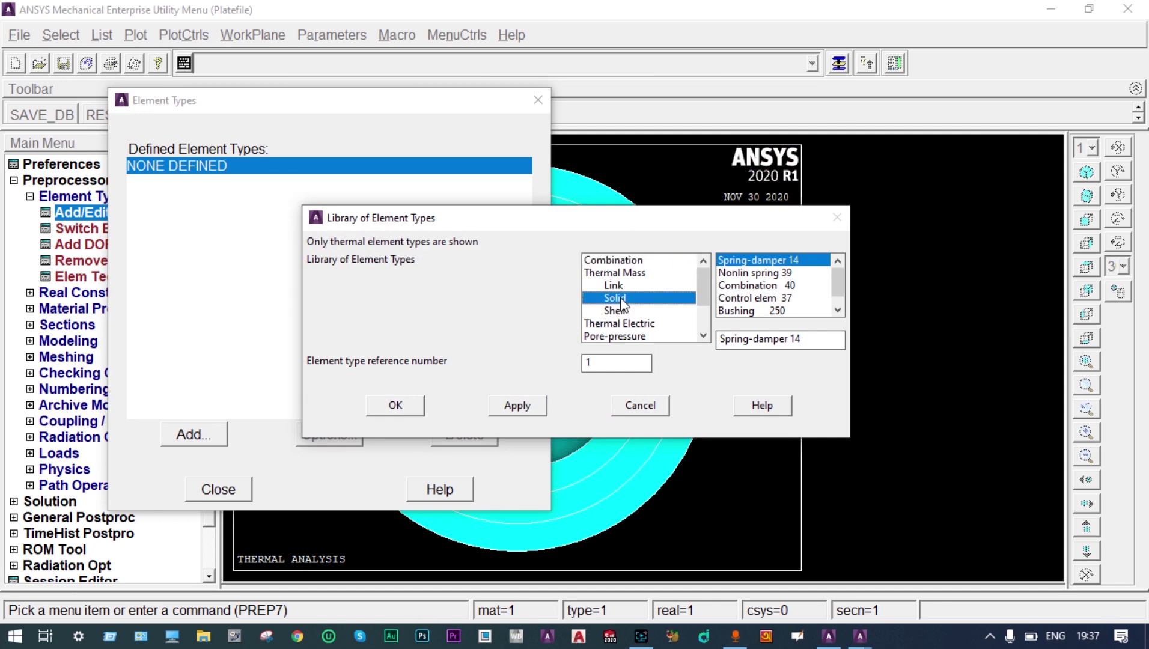
pyautogui.click(837, 310)
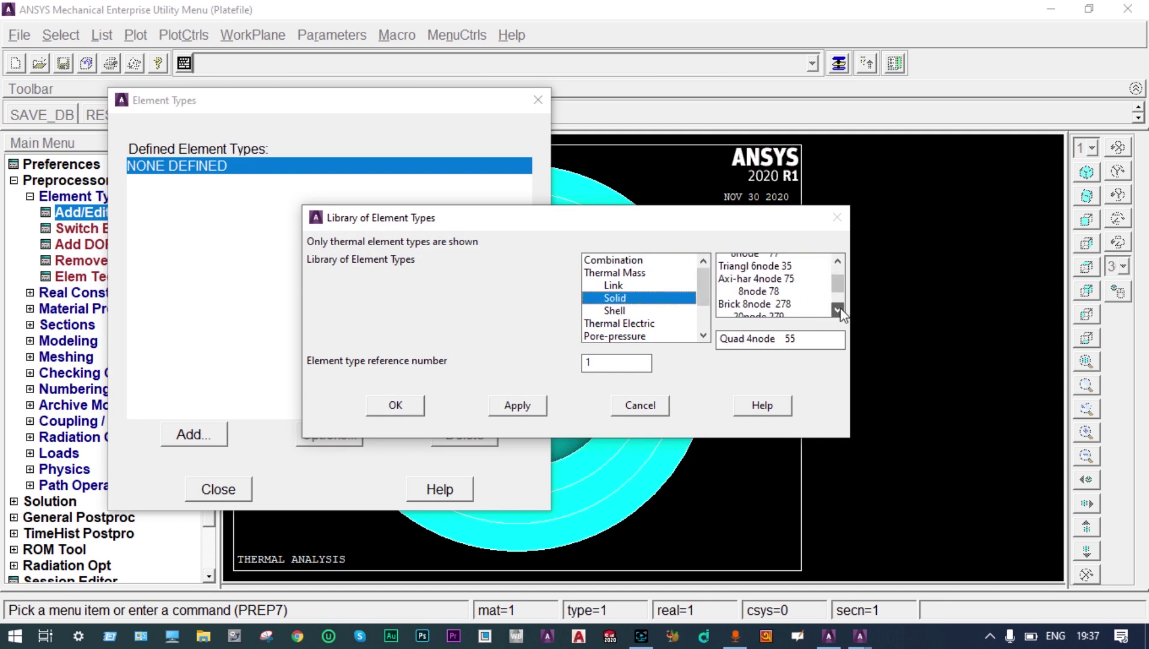
pyautogui.click(838, 311)
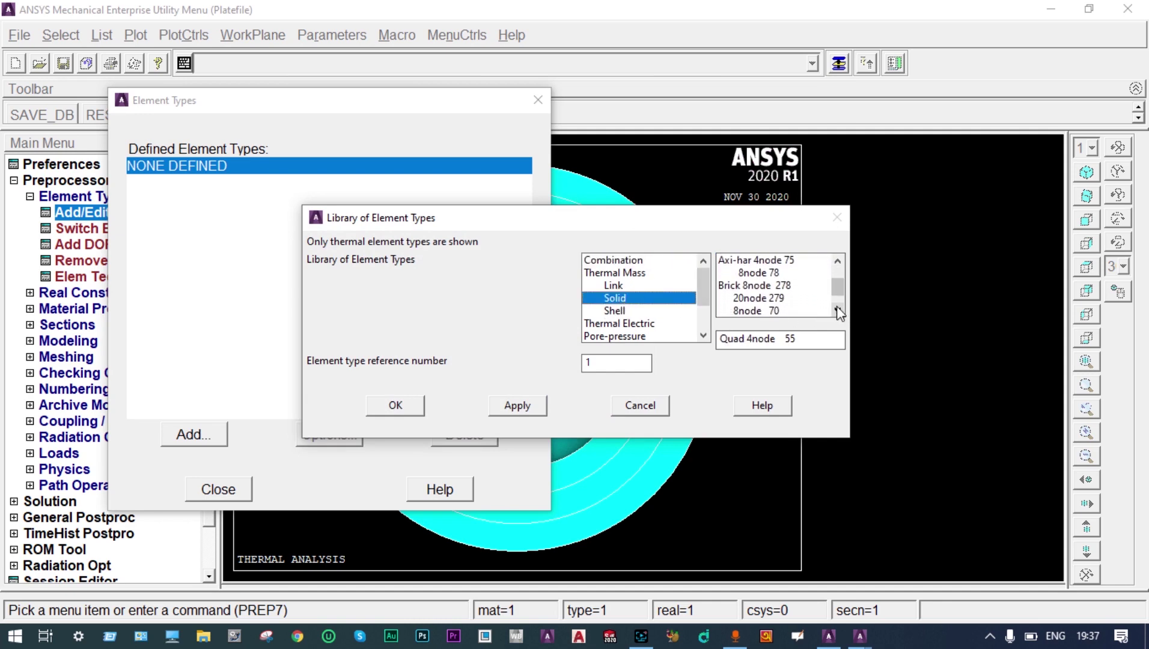
pyautogui.click(761, 299)
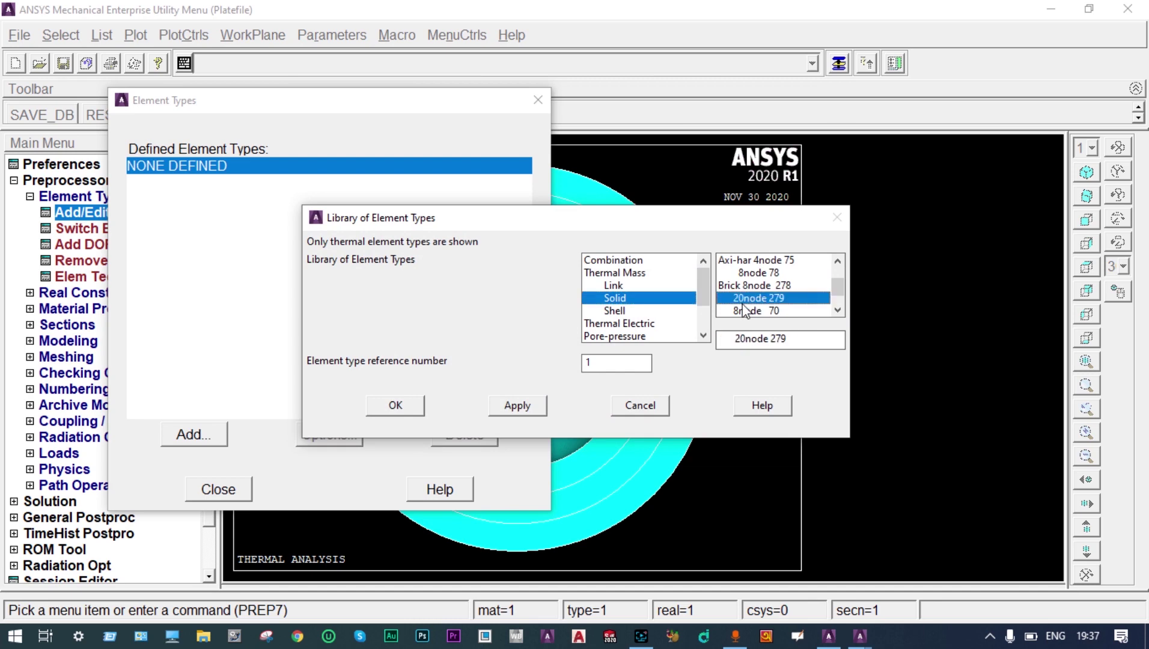
pyautogui.click(397, 405)
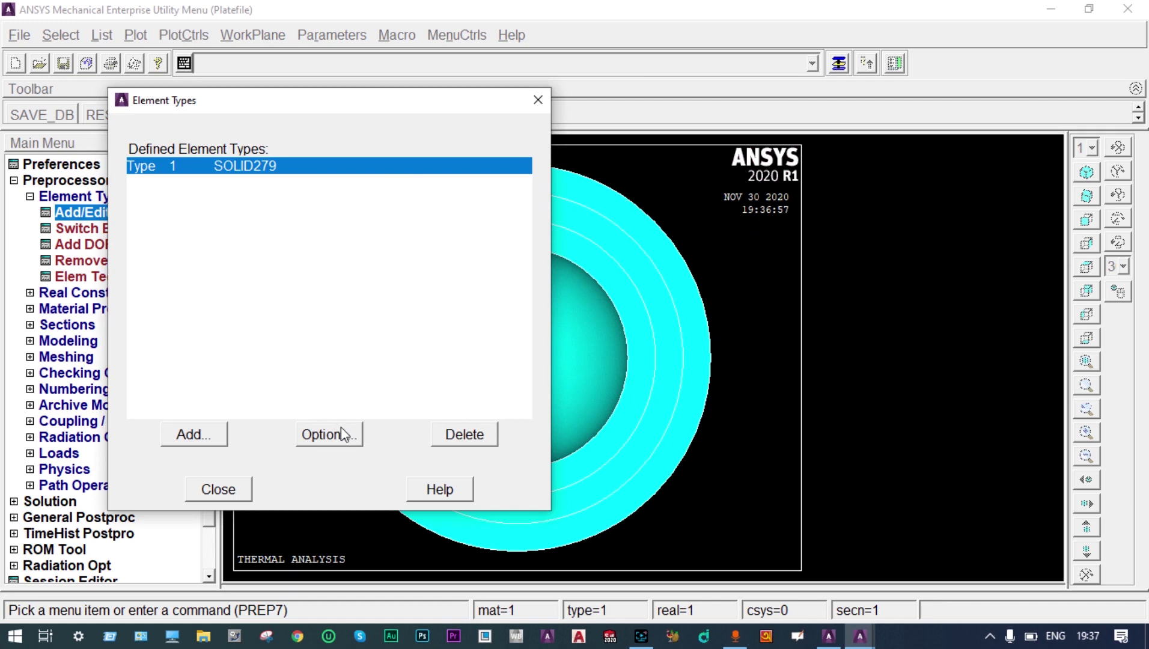
pyautogui.click(229, 490)
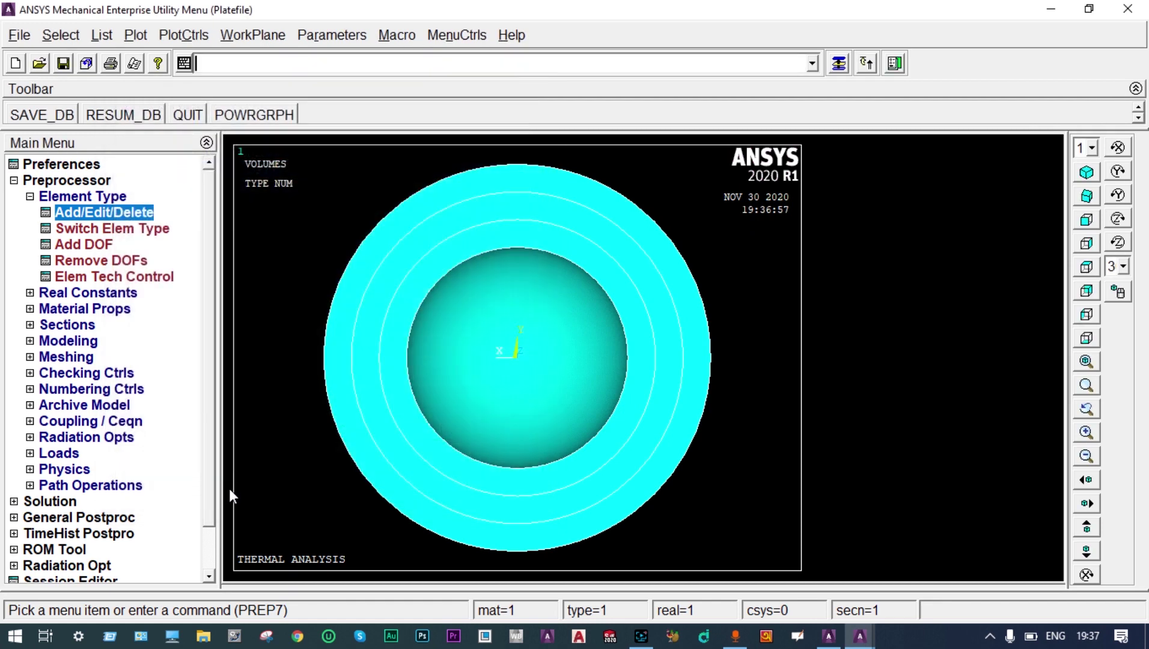
# Step: Give material 1 isotropic thermal conductivity KXX 0.02
pyautogui.click(107, 309)
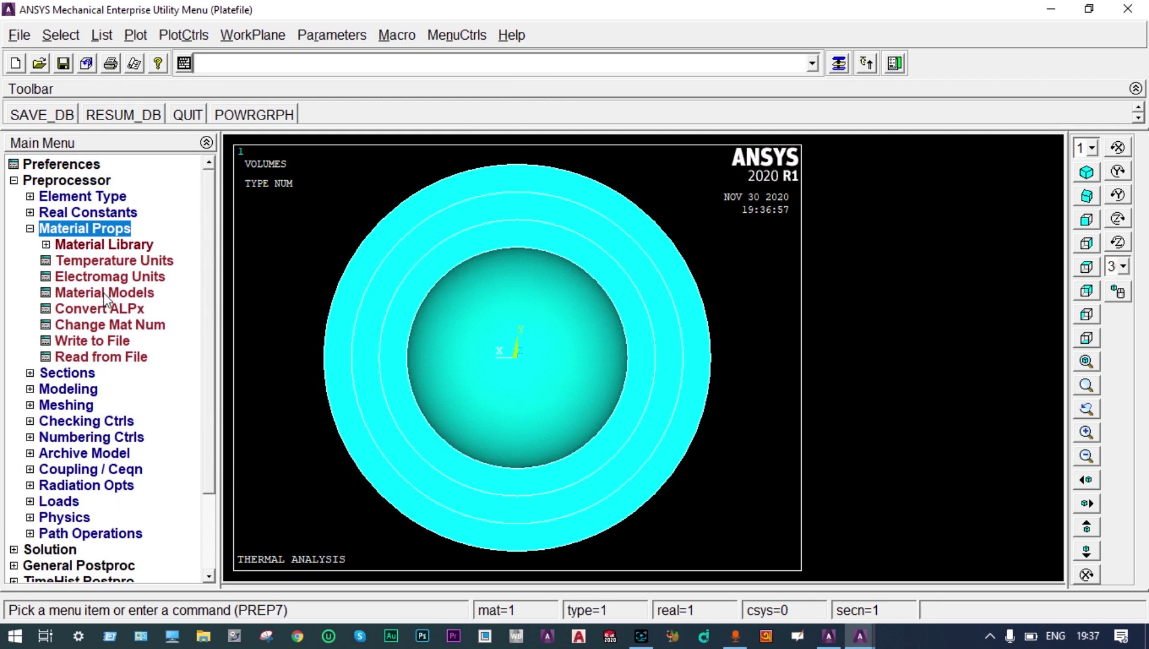
pyautogui.click(104, 292)
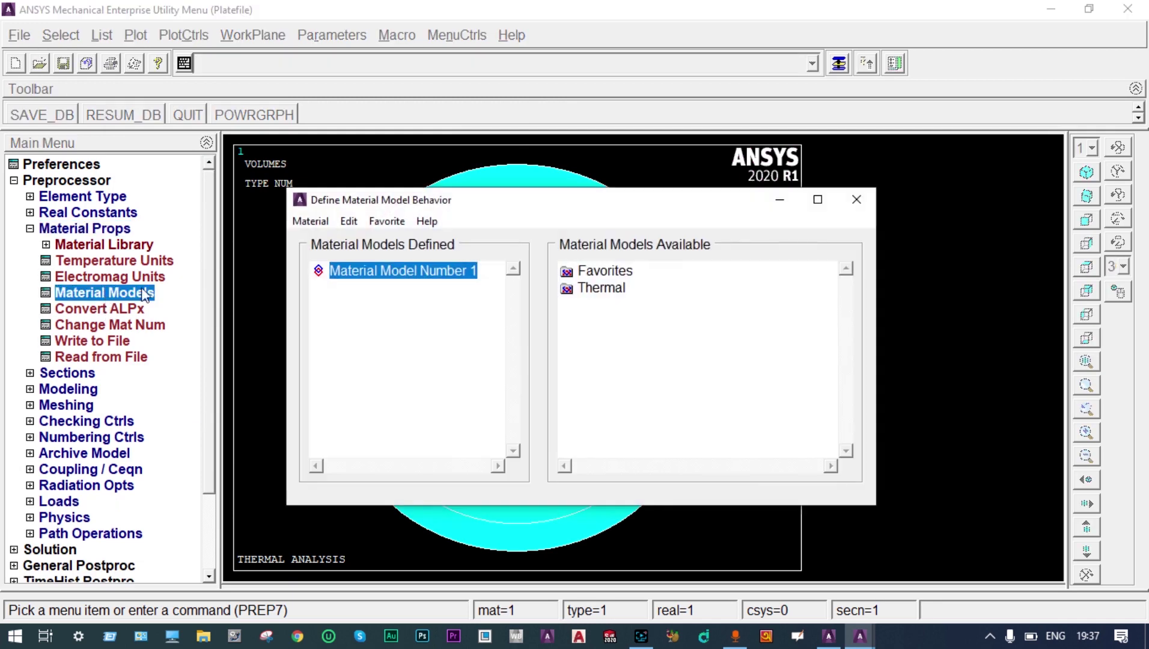
pyautogui.doubleClick(592, 288)
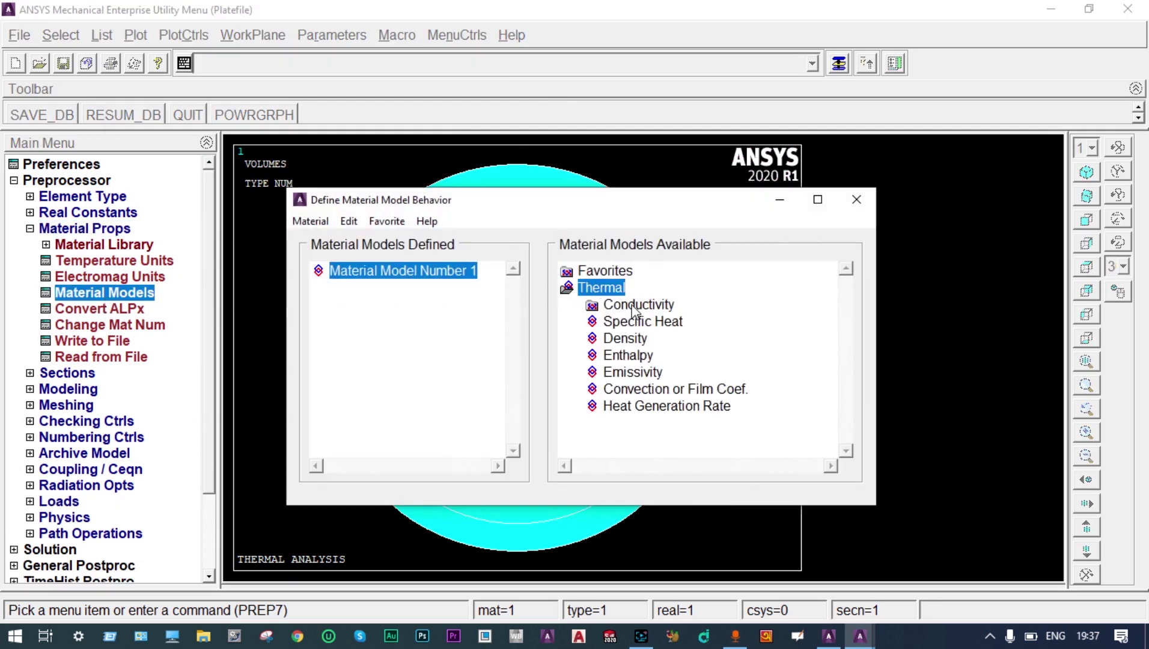
pyautogui.doubleClick(633, 307)
pyautogui.doubleClick(647, 323)
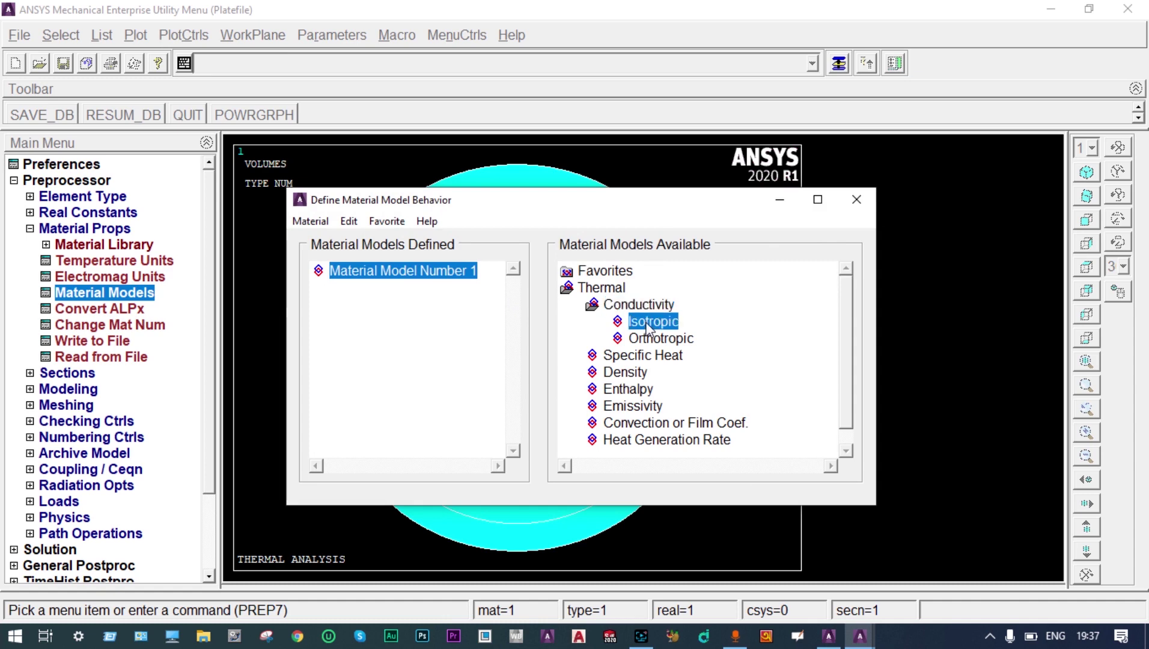
pyautogui.moveTo(647, 297); pyautogui.dragTo(647, 220)
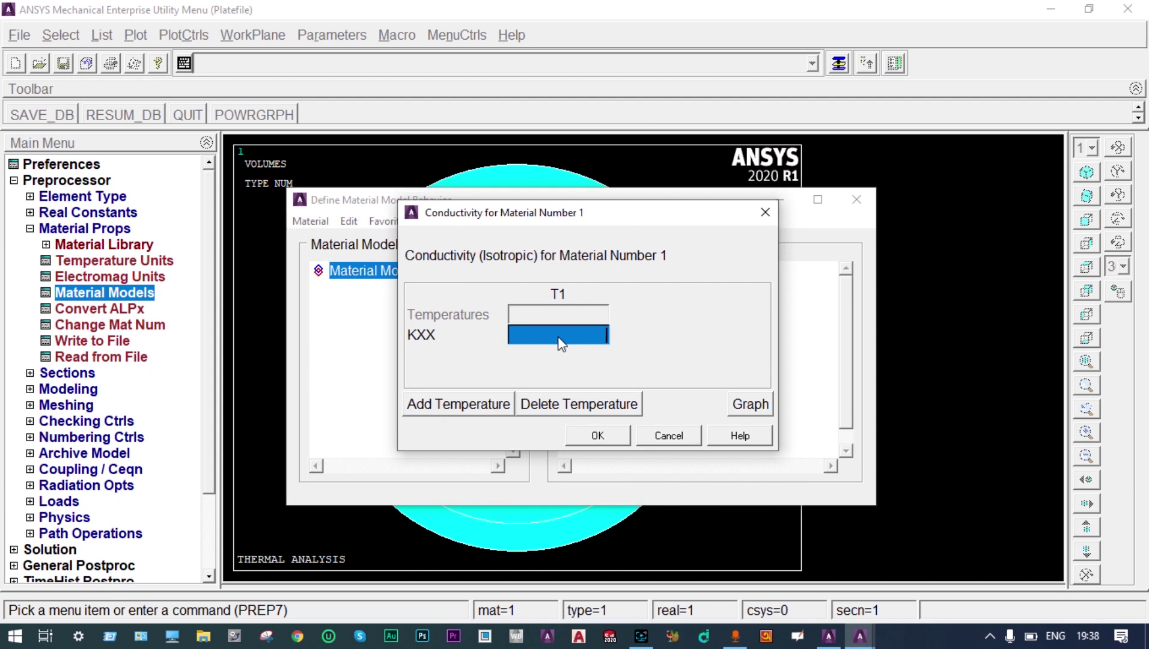
pyautogui.write('0.0')
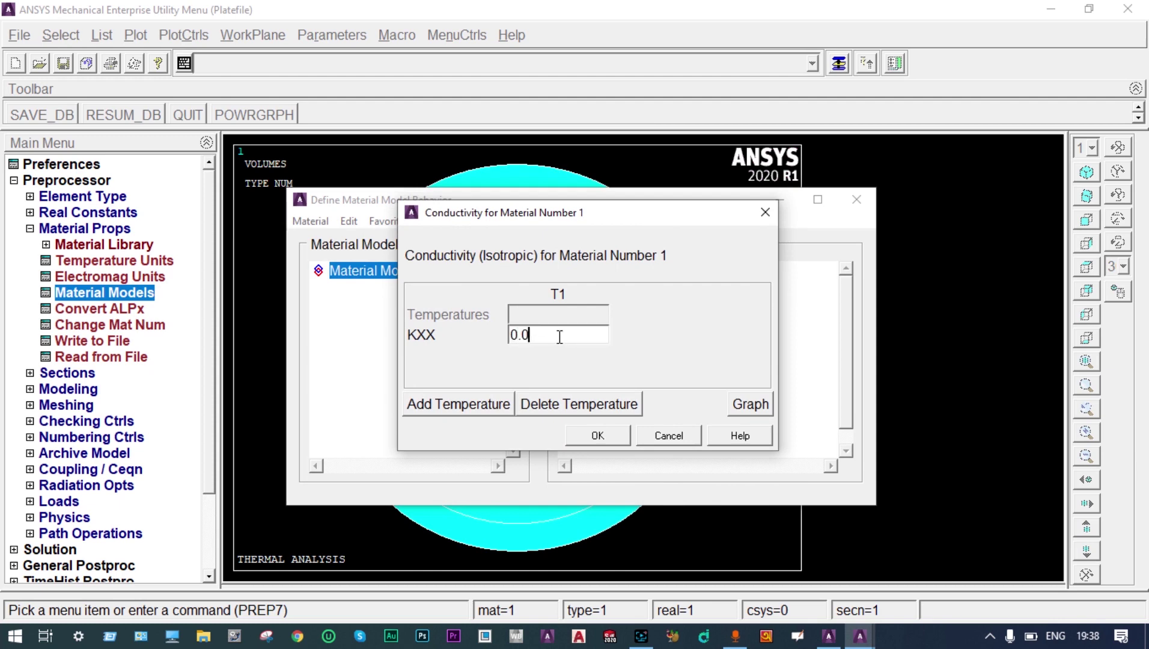
pyautogui.write('2')
pyautogui.click(597, 435)
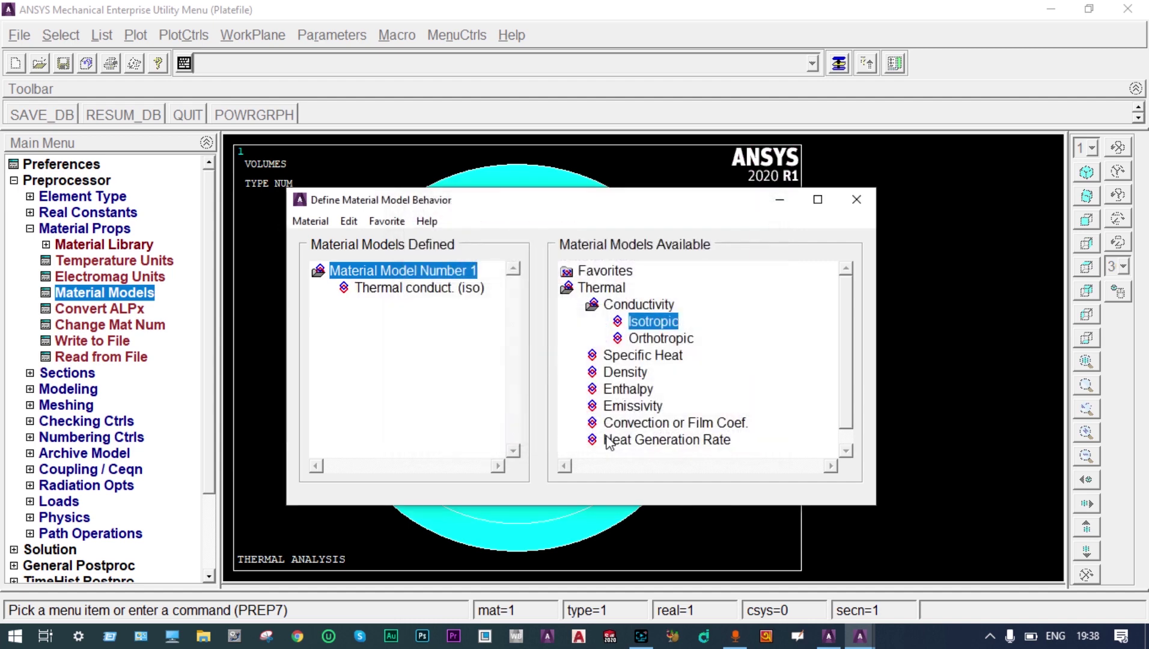
# Step: Create material 2 with isotropic conductivity KXX 0.06
pyautogui.click(310, 221)
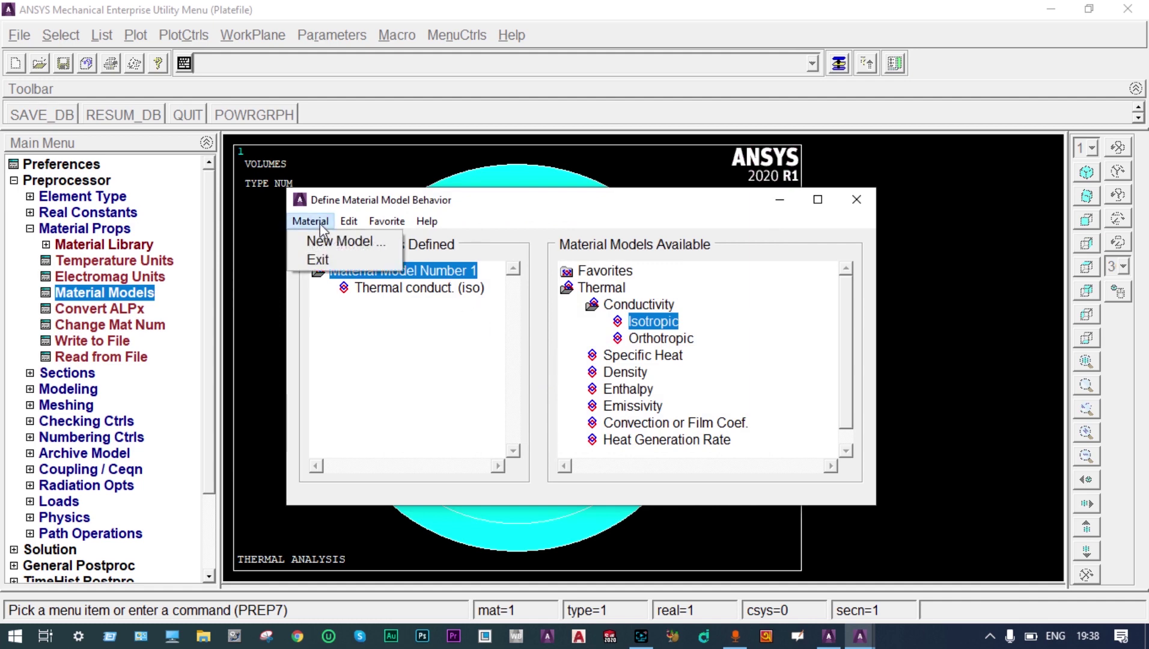
pyautogui.click(335, 243)
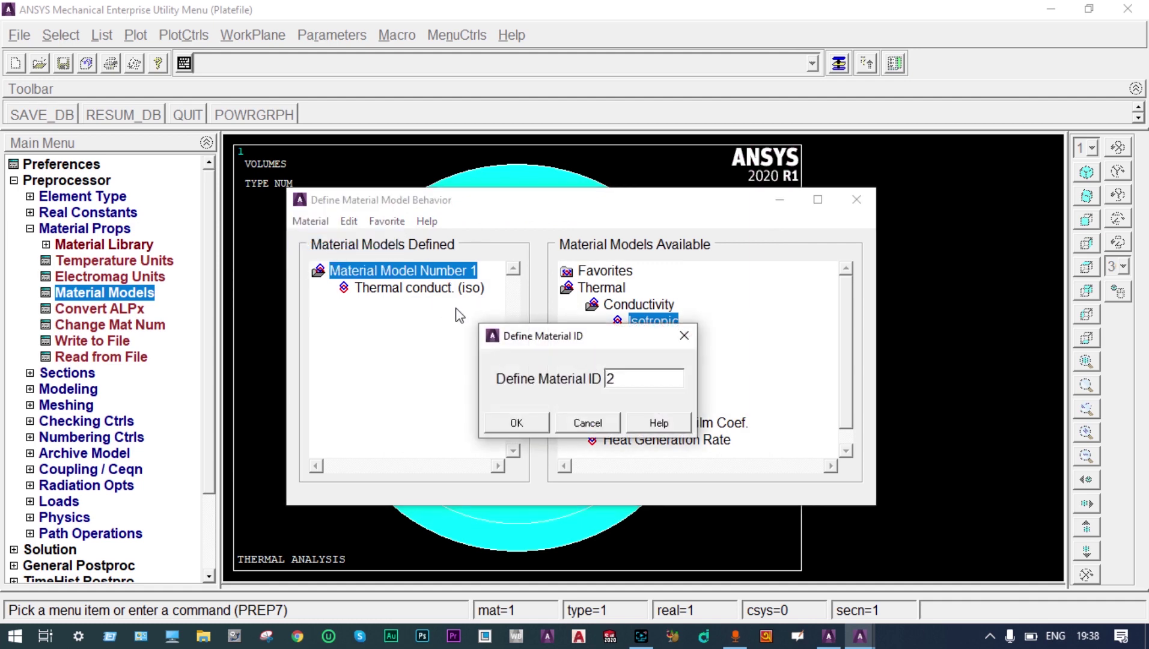
pyautogui.click(518, 423)
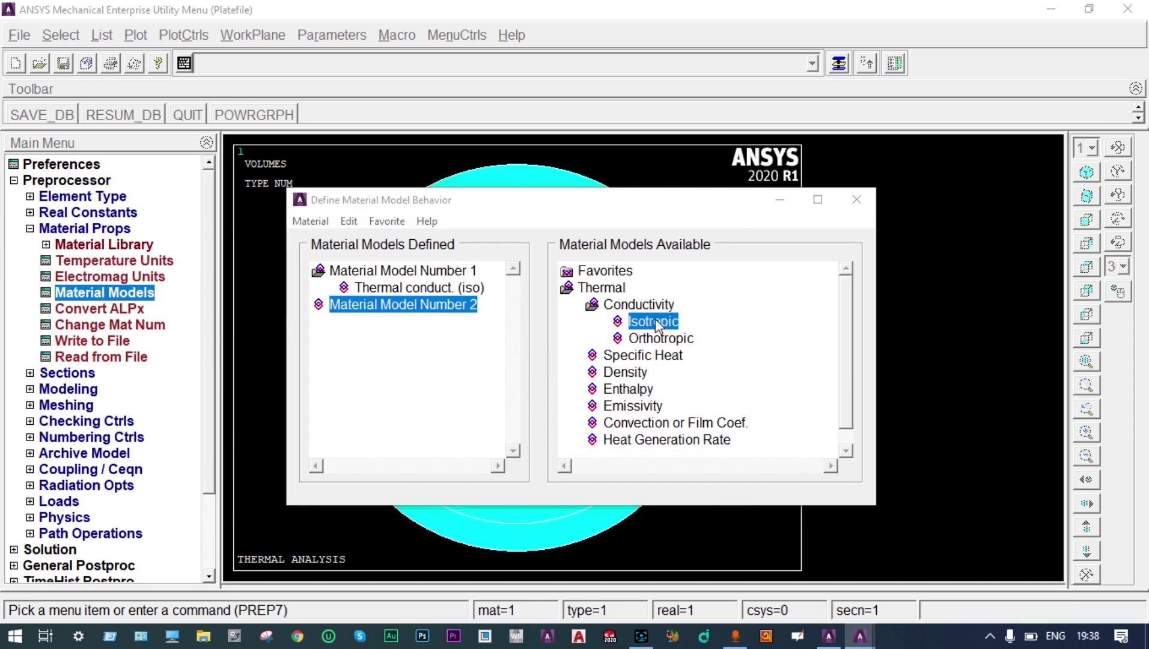
pyautogui.doubleClick(653, 321)
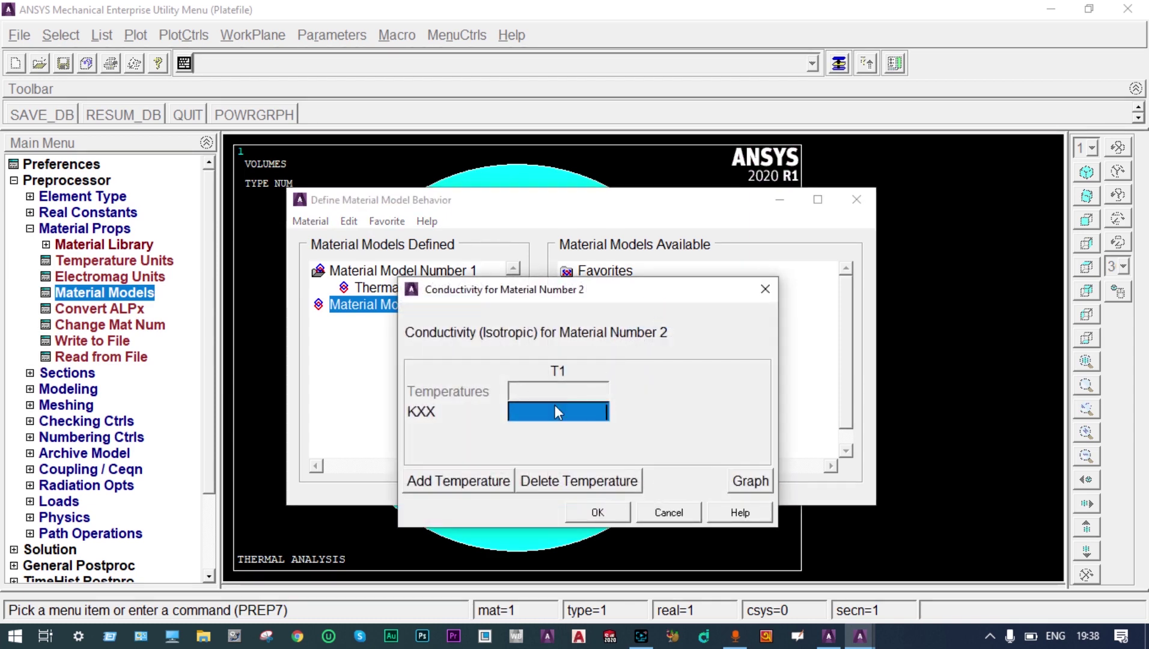
pyautogui.write('0.06')
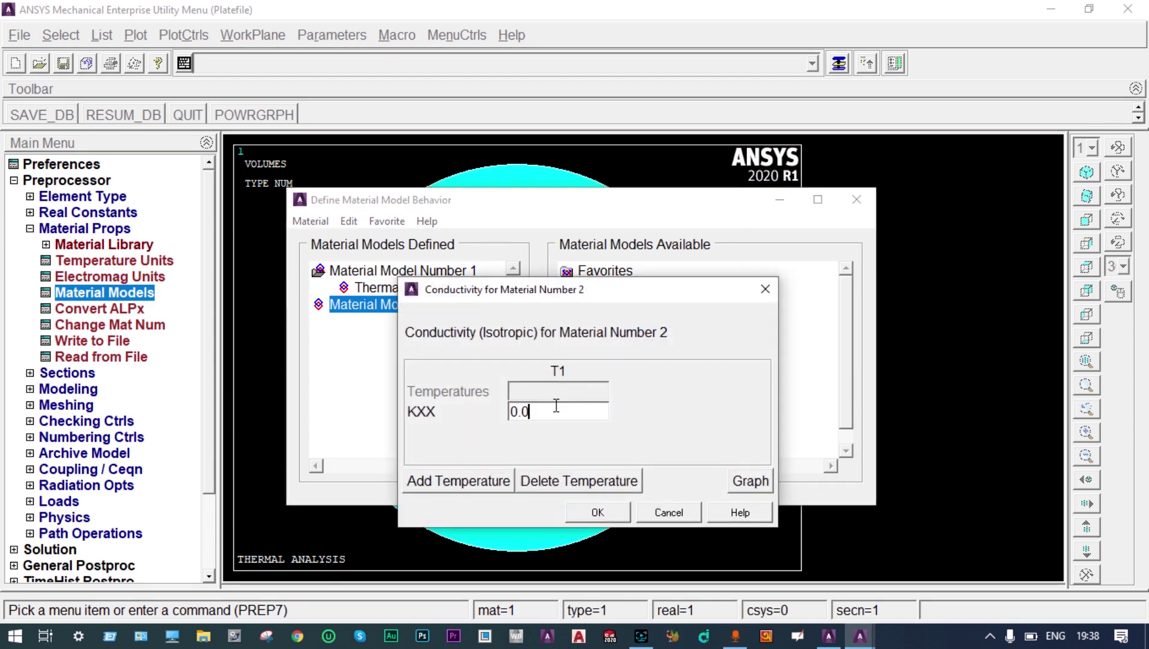
pyautogui.click(596, 514)
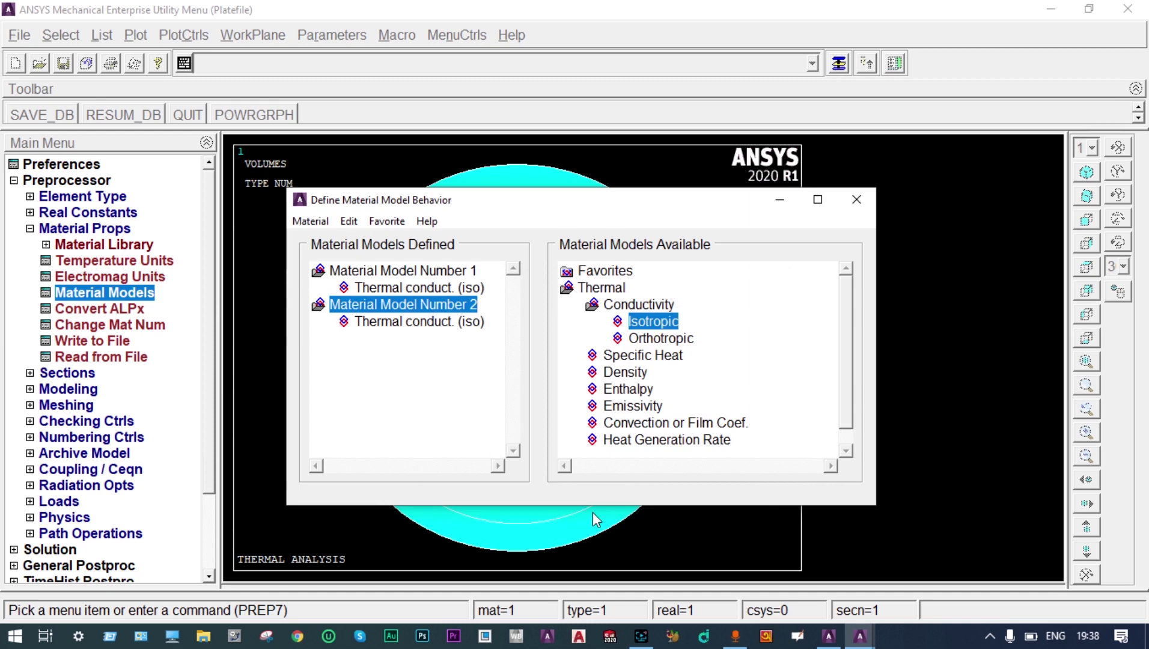
# Step: Create material 3 with isotropic conductivity KXX 0.16
pyautogui.click(327, 220)
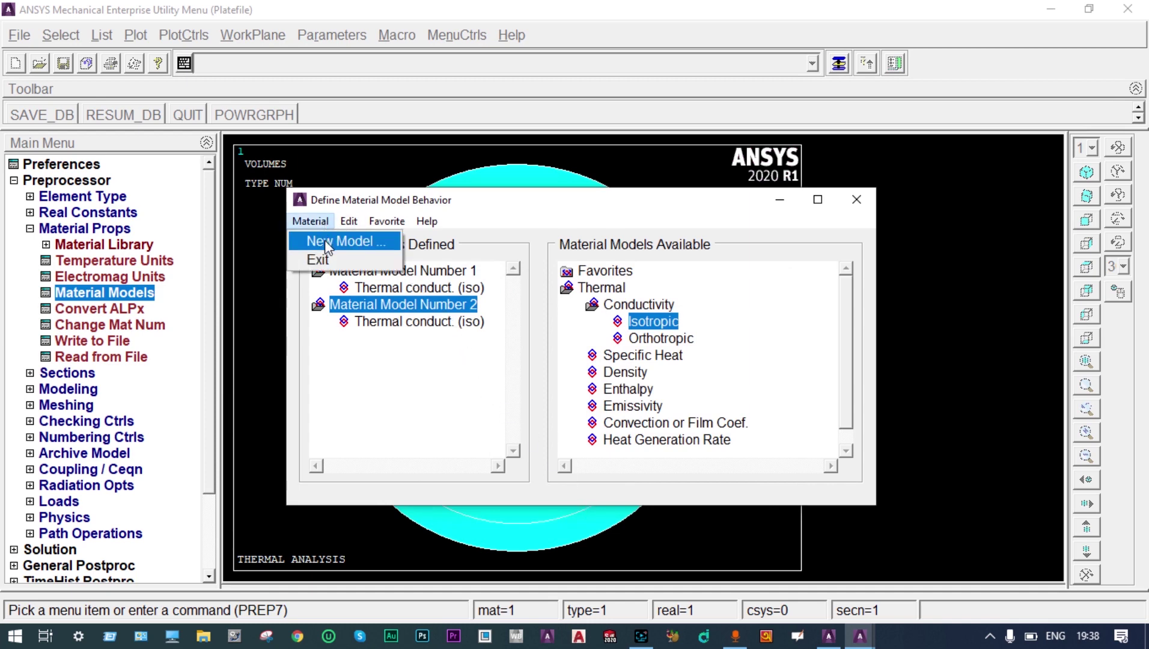
pyautogui.click(331, 242)
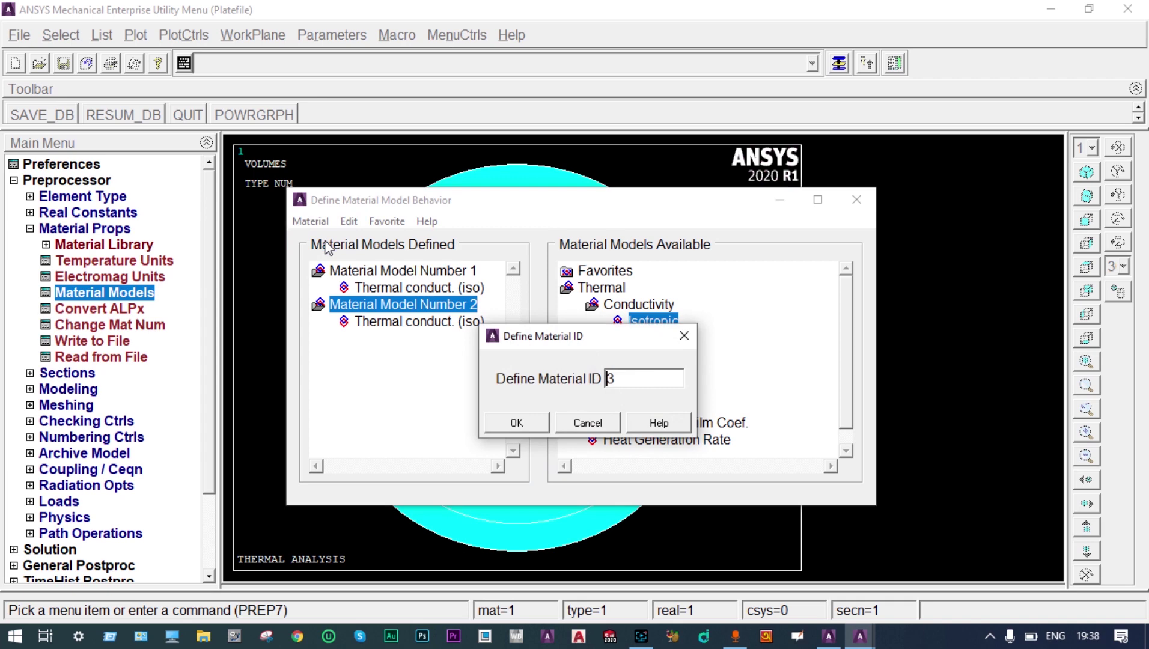
pyautogui.click(518, 424)
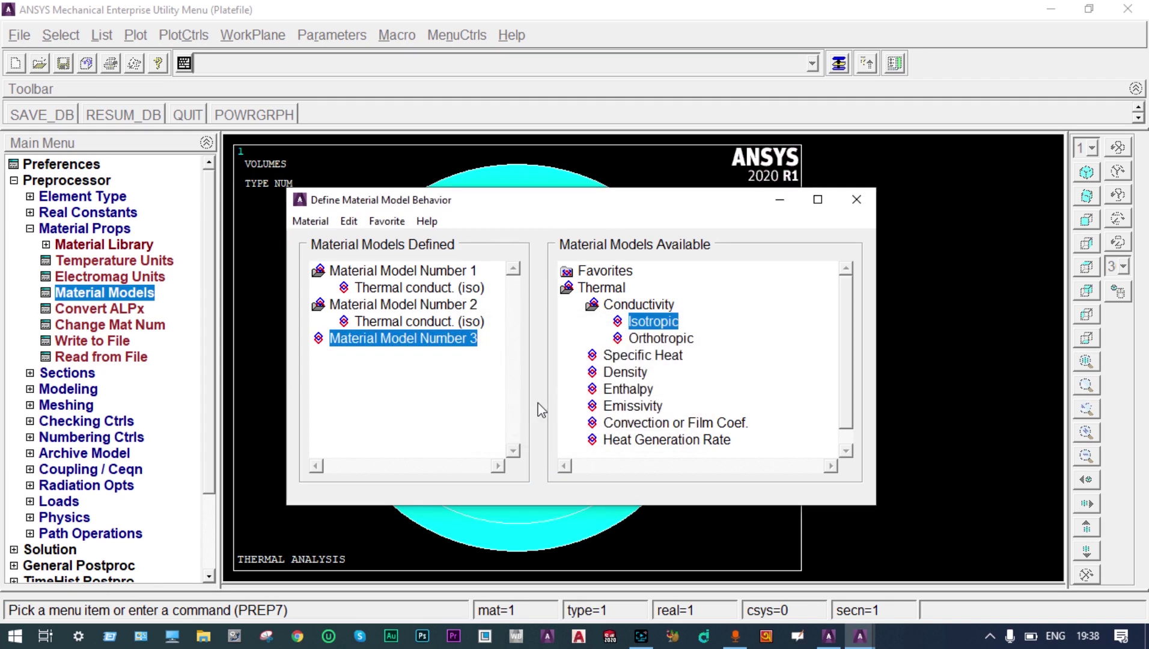
pyautogui.doubleClick(665, 324)
pyautogui.write('0')
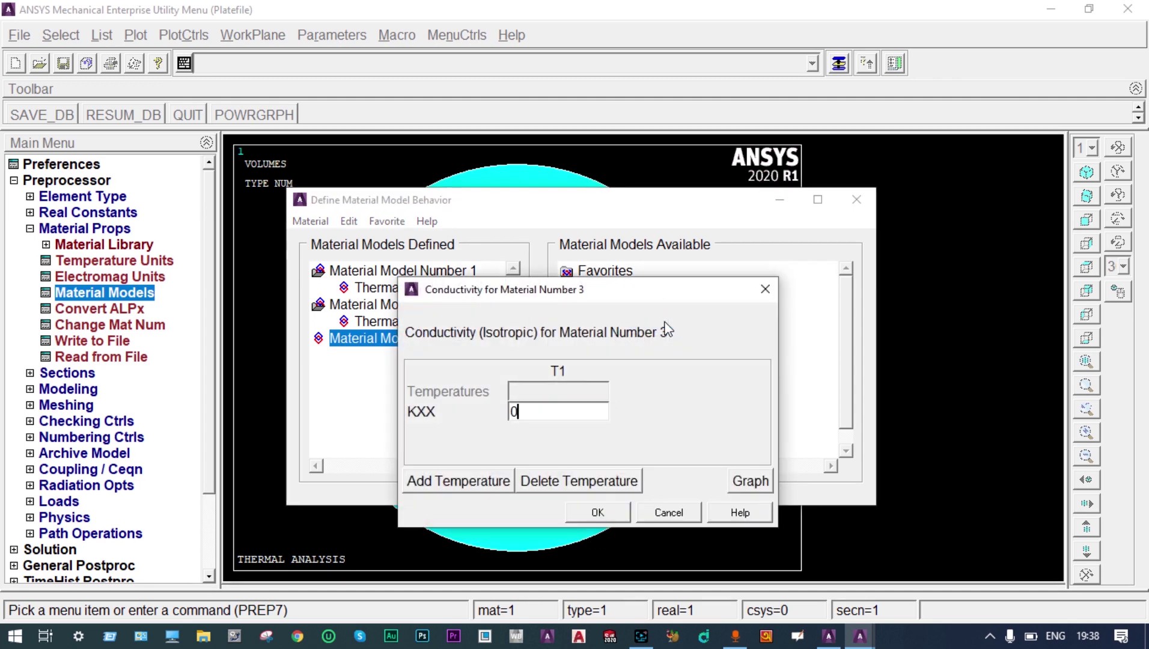
pyautogui.write('.16')
pyautogui.click(619, 504)
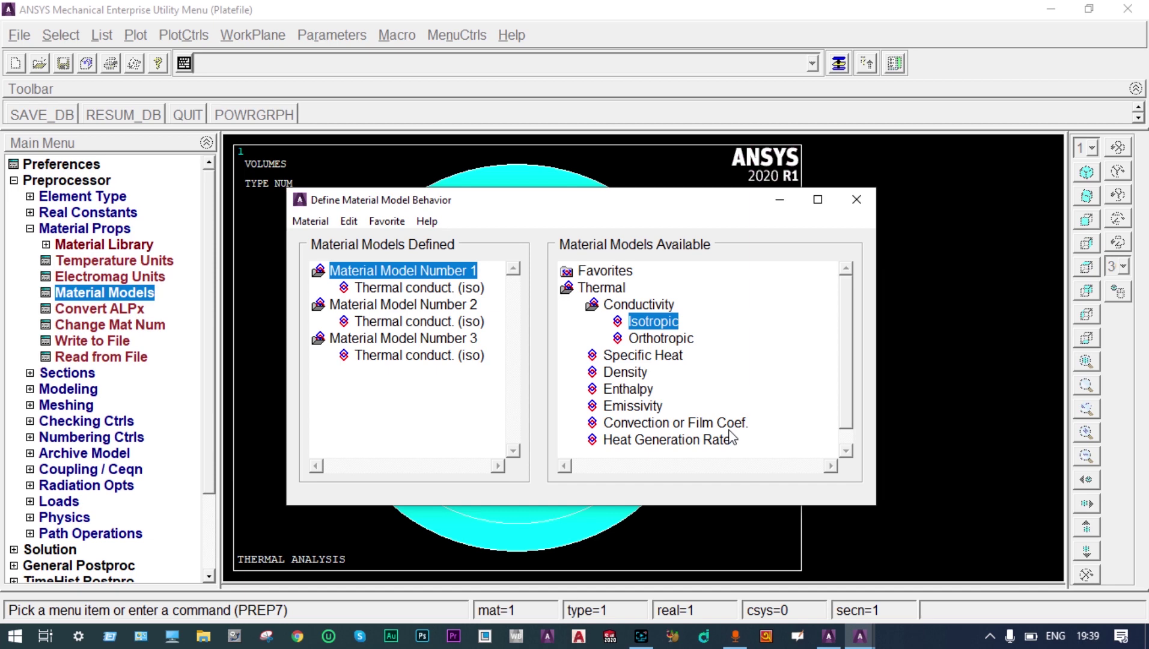
# Step: Assign material 1 and element type 1 SOLID279 to the inner volume 1
pyautogui.hotkey('alt', 'F4')
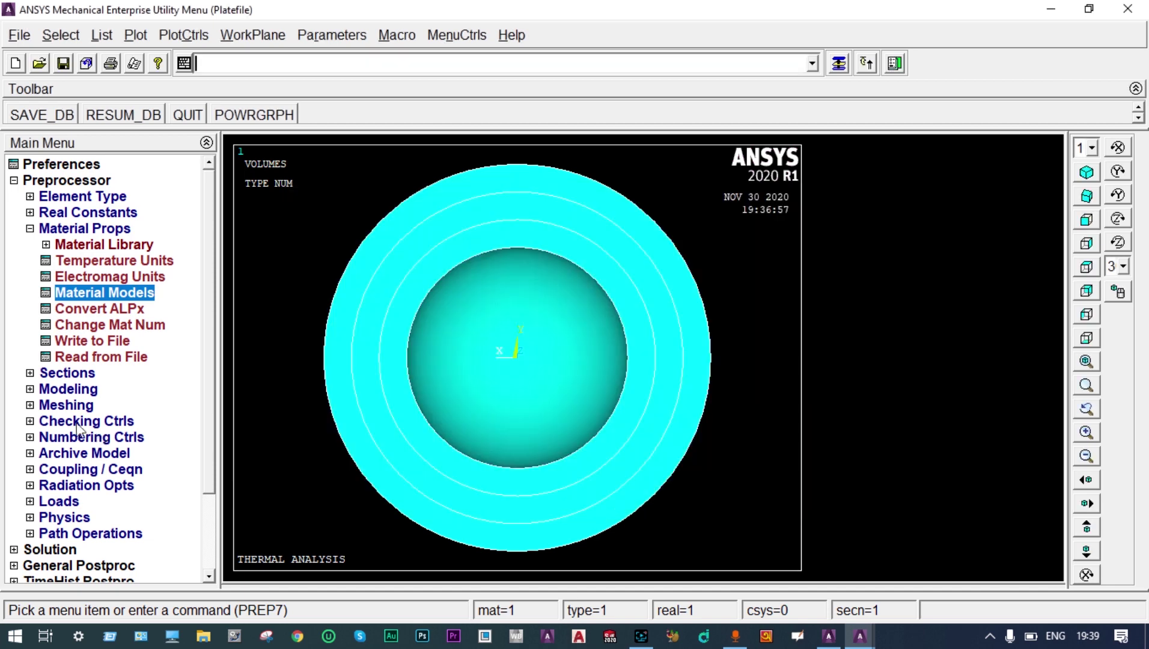
pyautogui.click(31, 405)
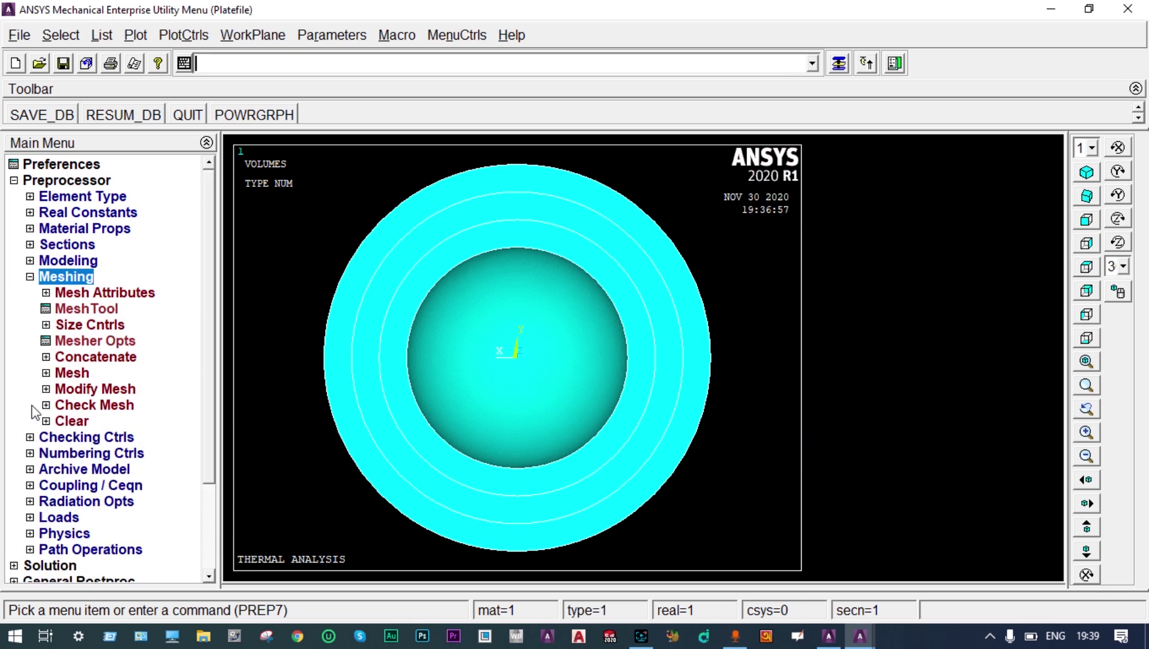
pyautogui.click(46, 292)
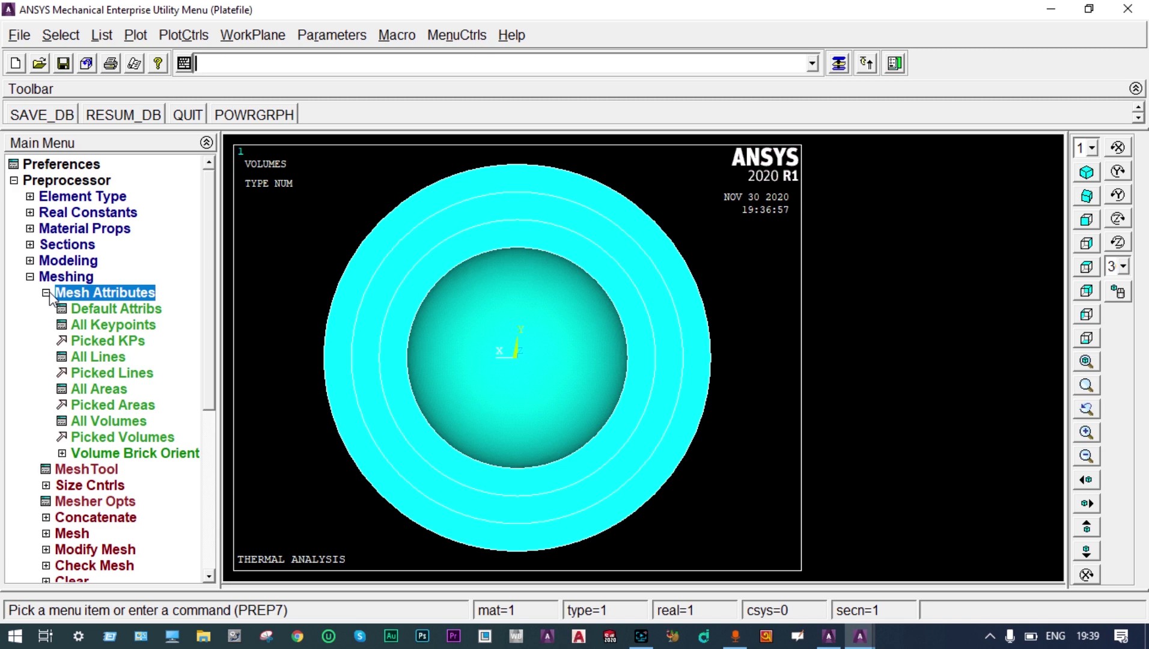
pyautogui.click(99, 435)
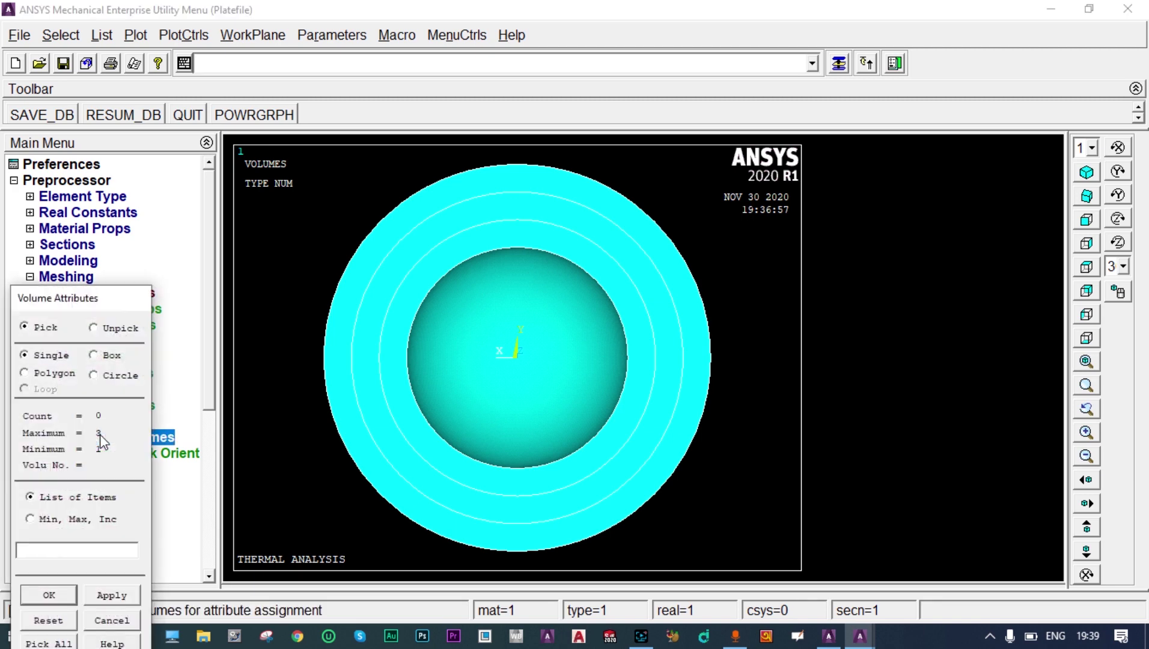
pyautogui.moveTo(114, 300); pyautogui.dragTo(151, 196)
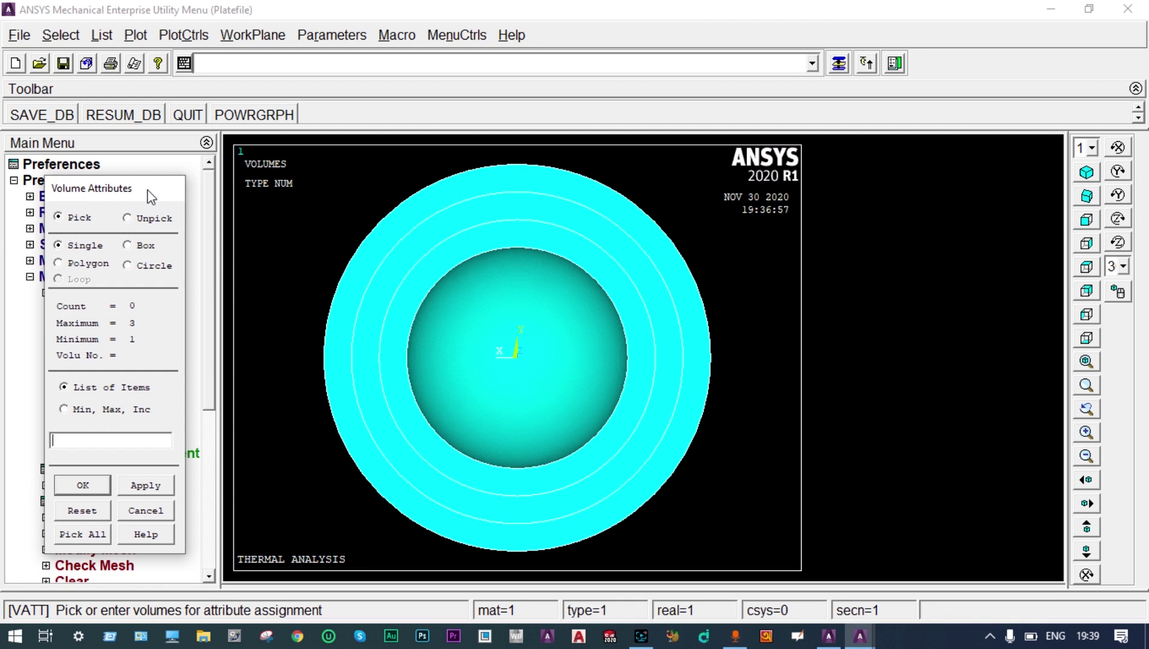
pyautogui.click(521, 329)
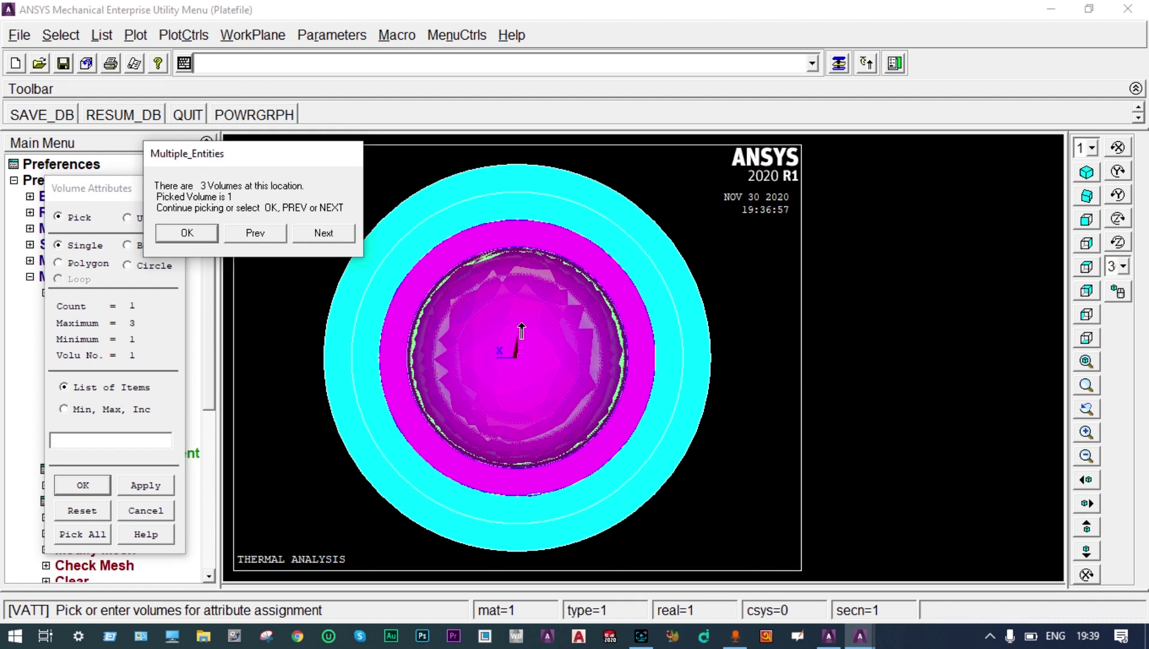
pyautogui.click(187, 234)
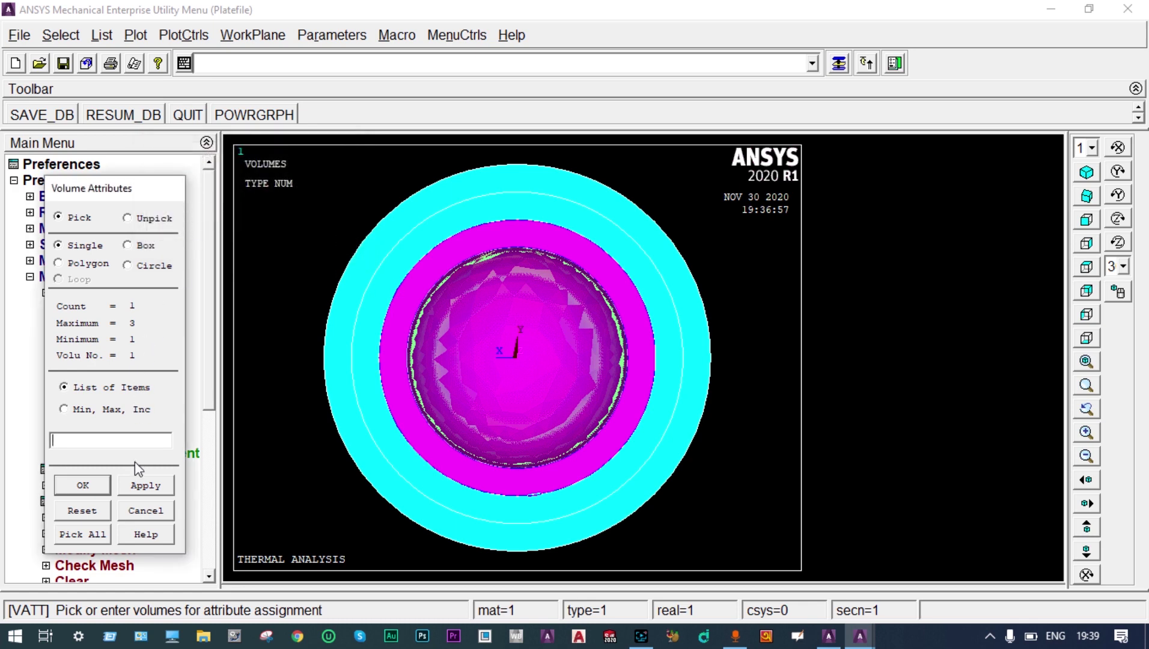
pyautogui.click(143, 485)
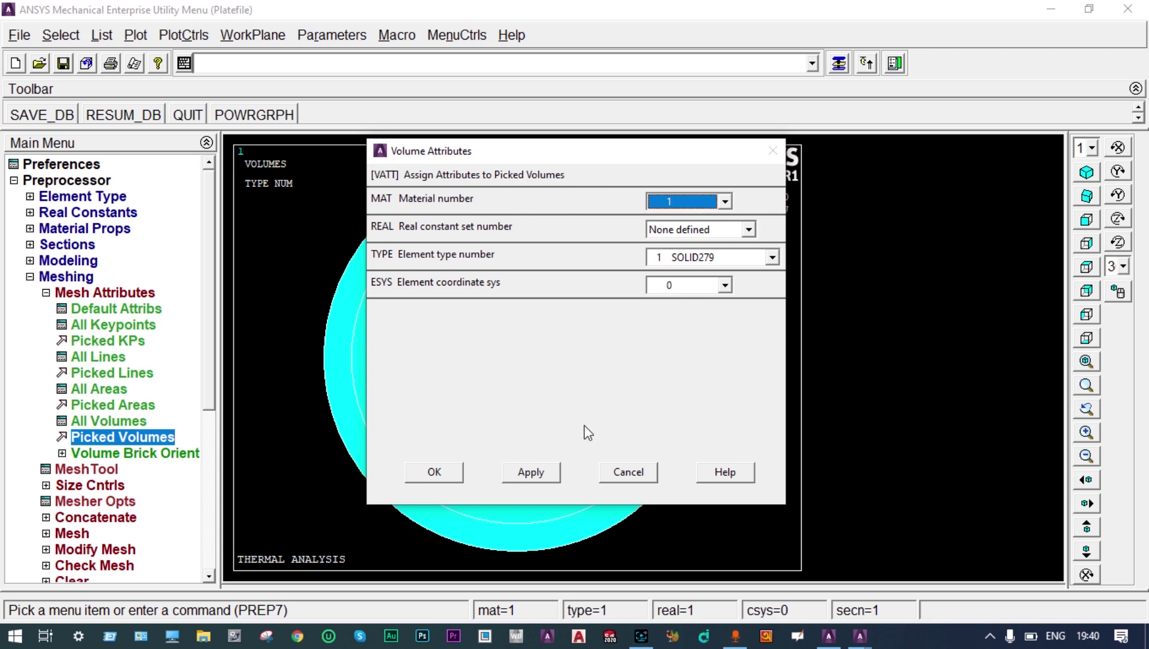
pyautogui.click(531, 472)
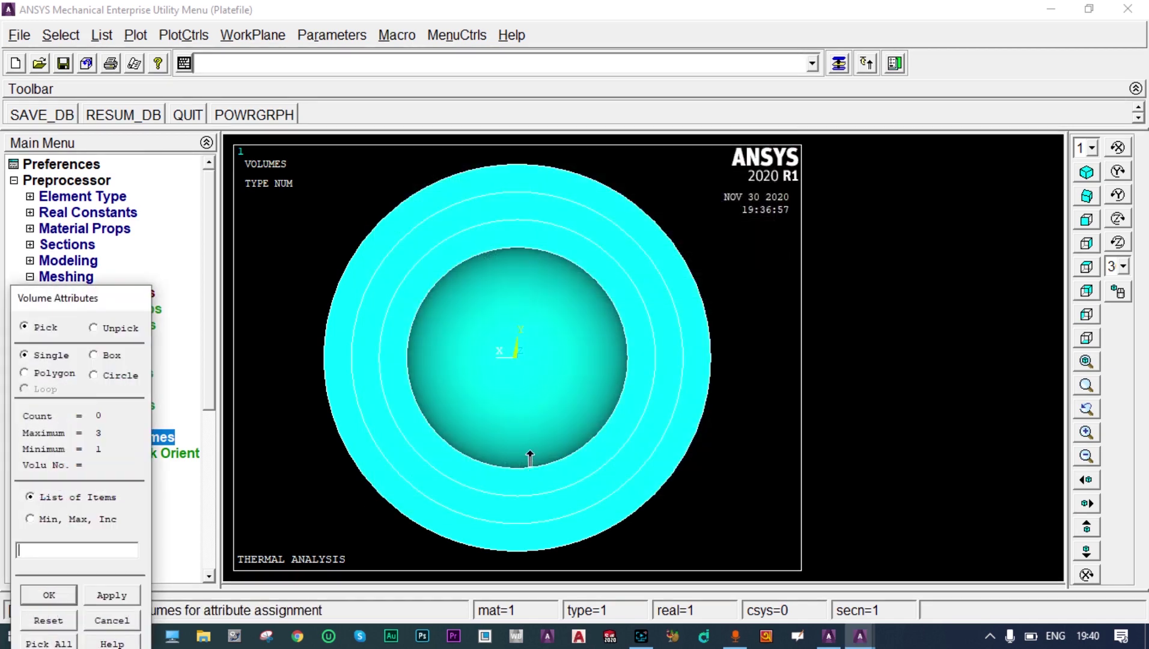
# Step: Assign material 2 to the picked volume 2
pyautogui.click(489, 376)
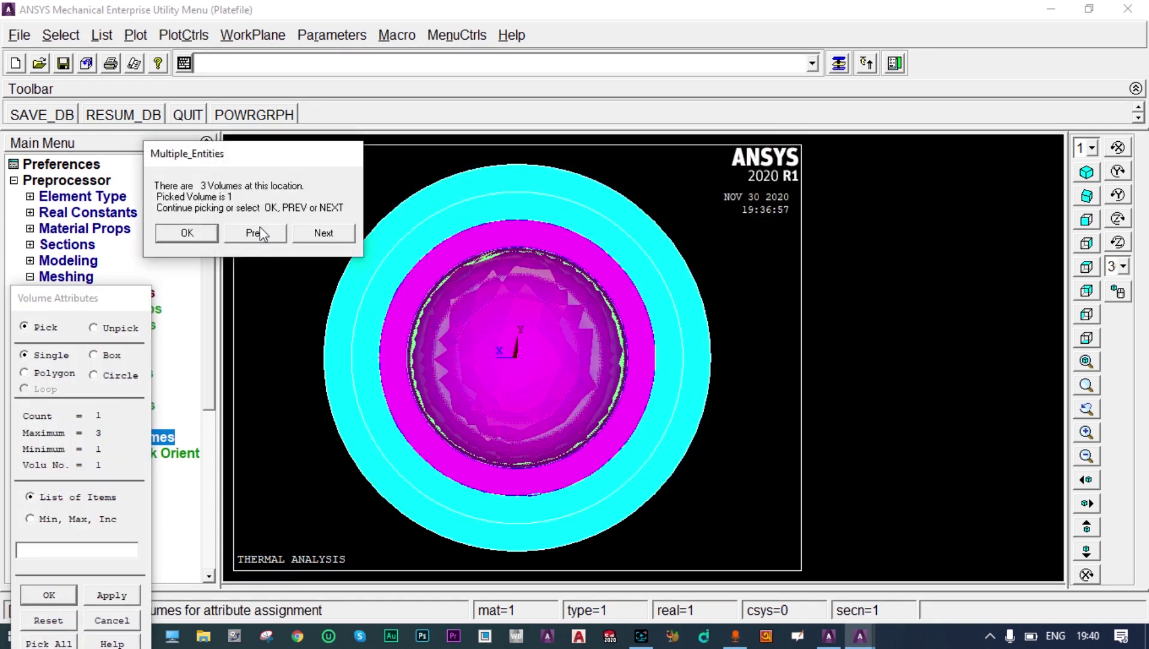
pyautogui.click(297, 231)
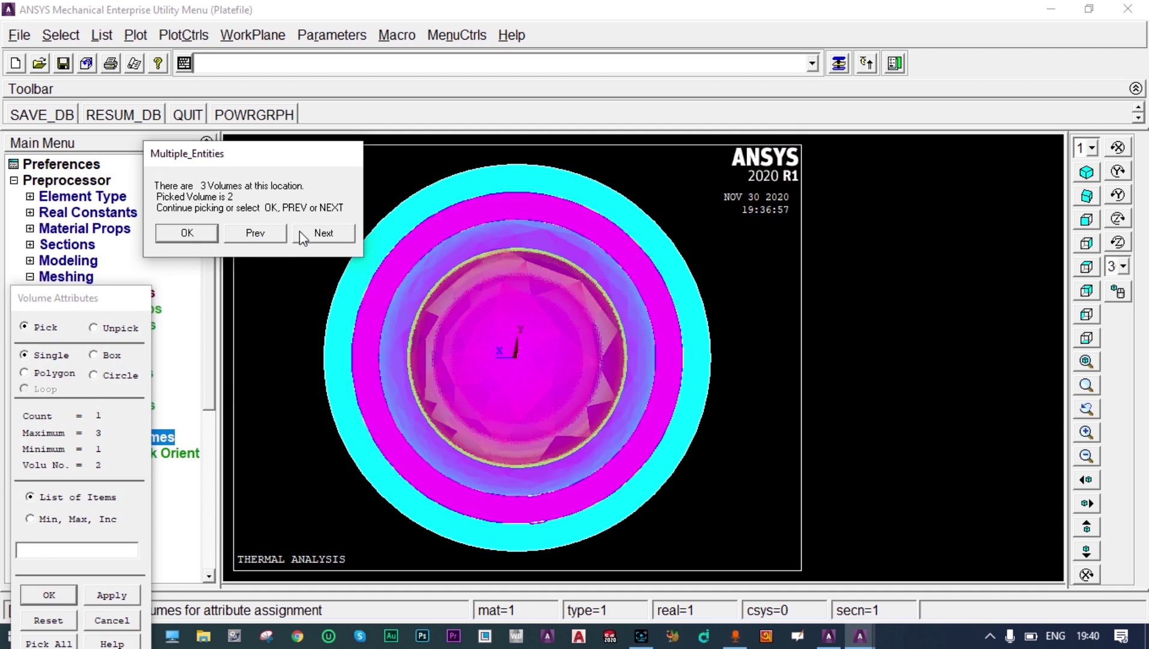
pyautogui.click(208, 233)
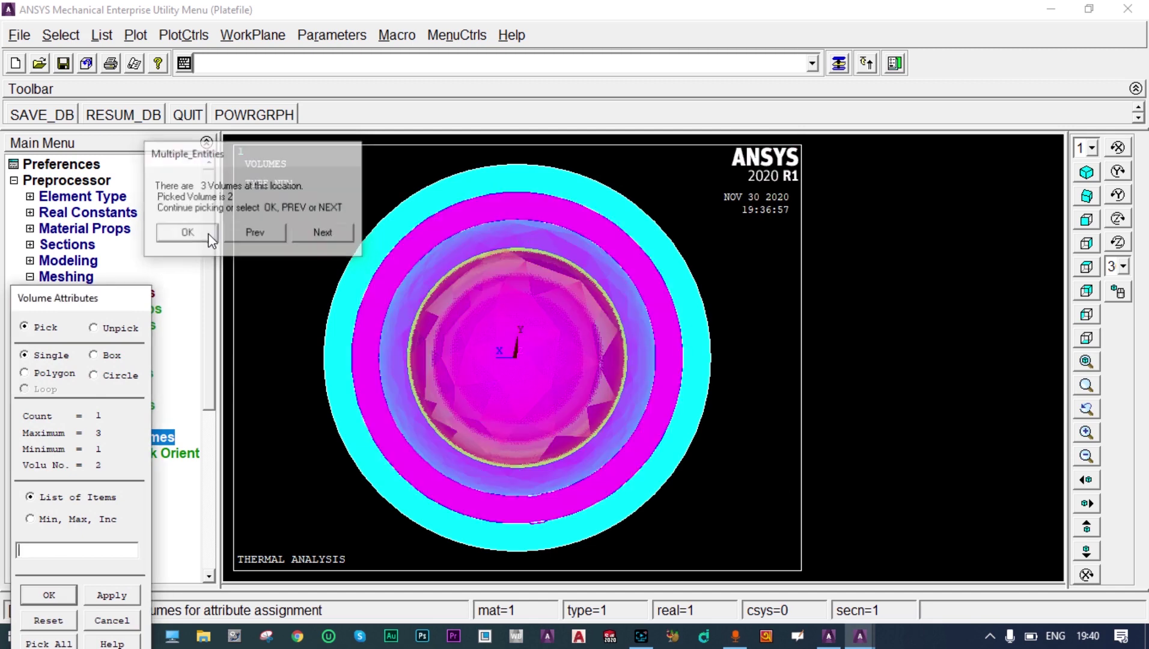
pyautogui.click(112, 594)
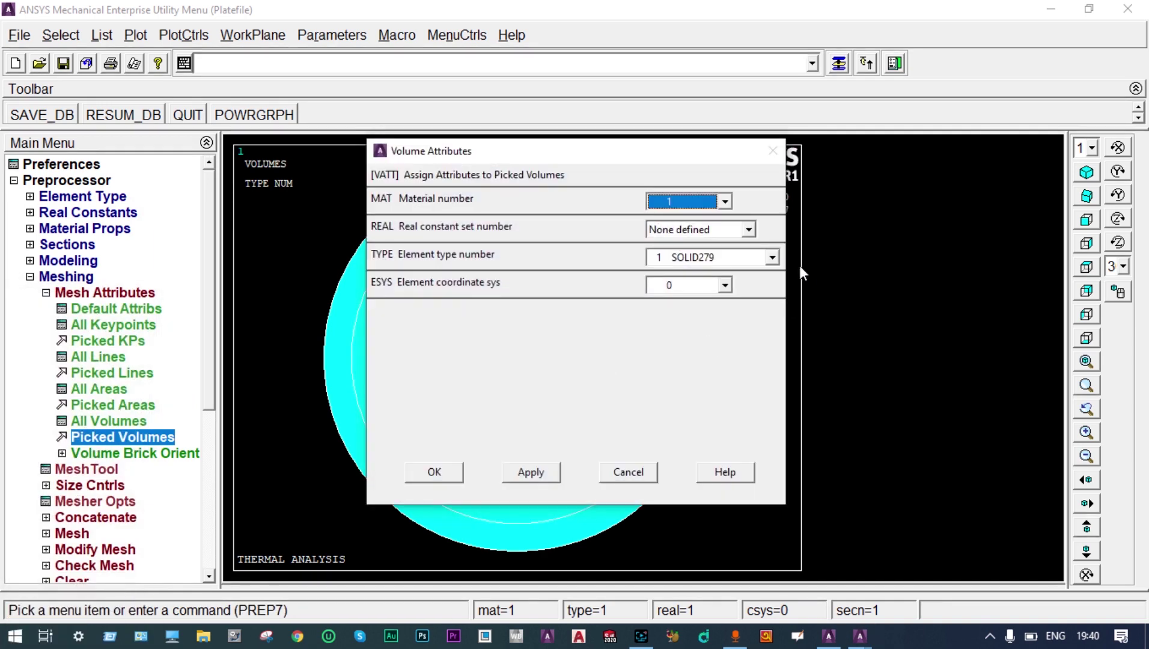
pyautogui.click(726, 200)
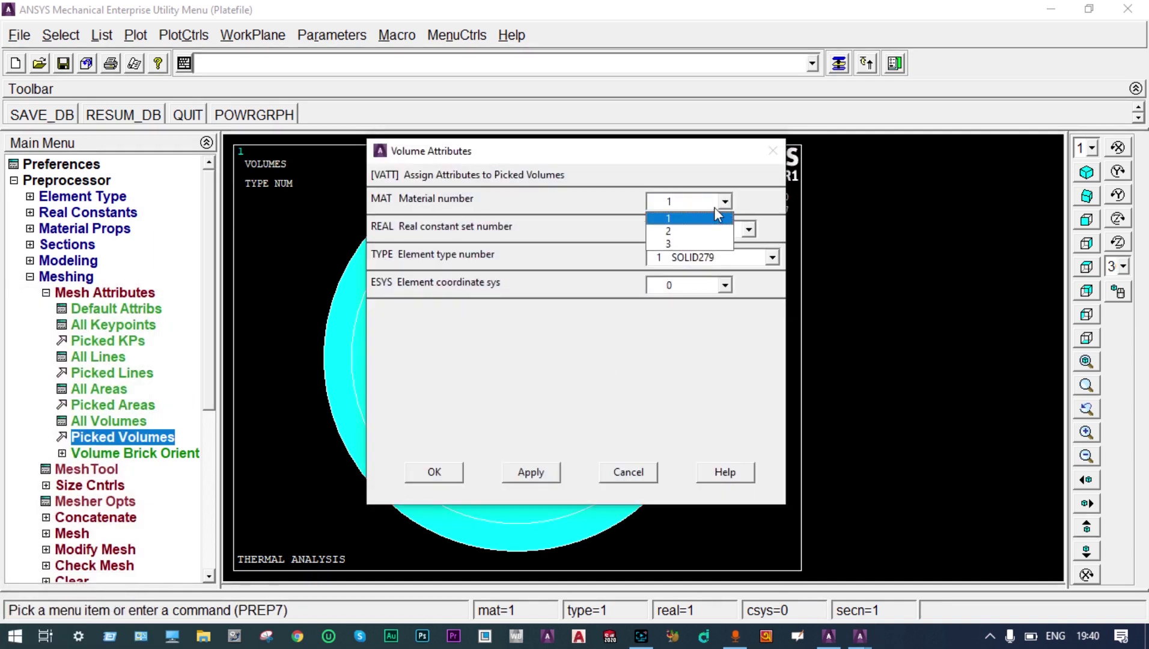
pyautogui.click(688, 232)
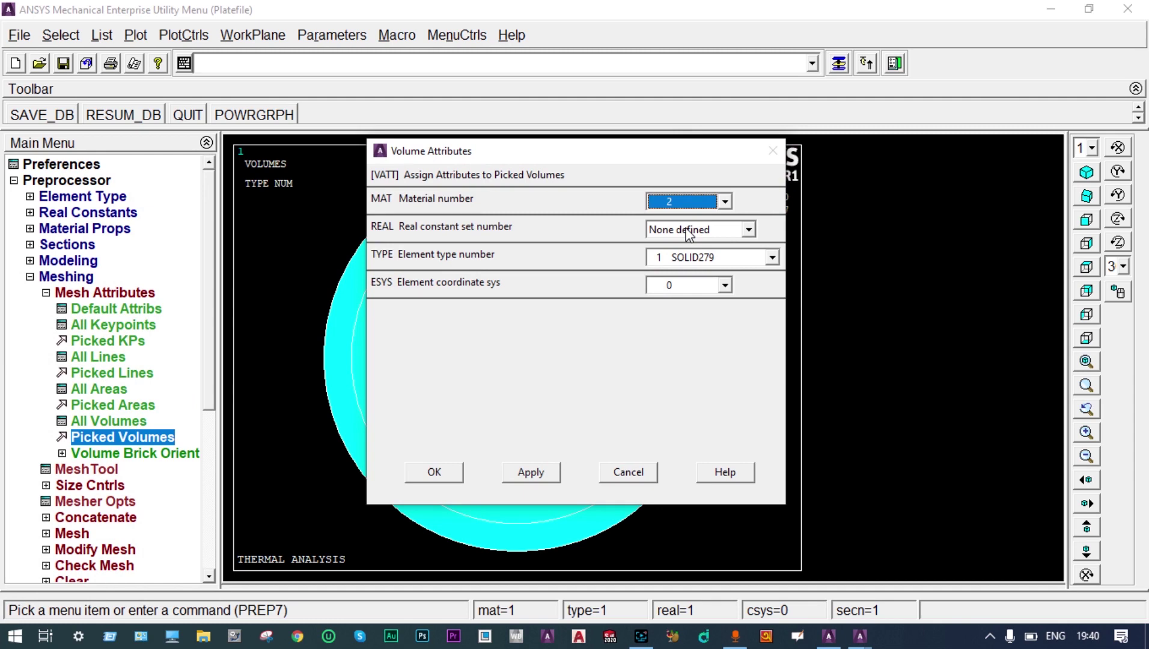
pyautogui.click(522, 474)
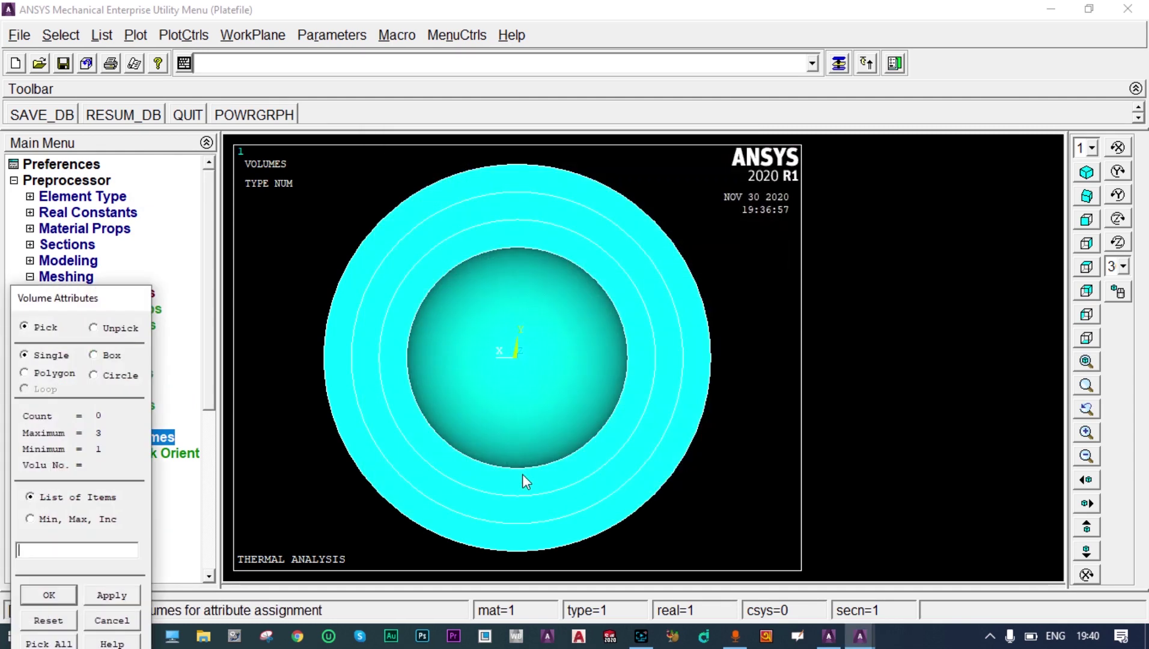
# Step: Assign material 3 to the outer shell, volume 3
pyautogui.click(524, 418)
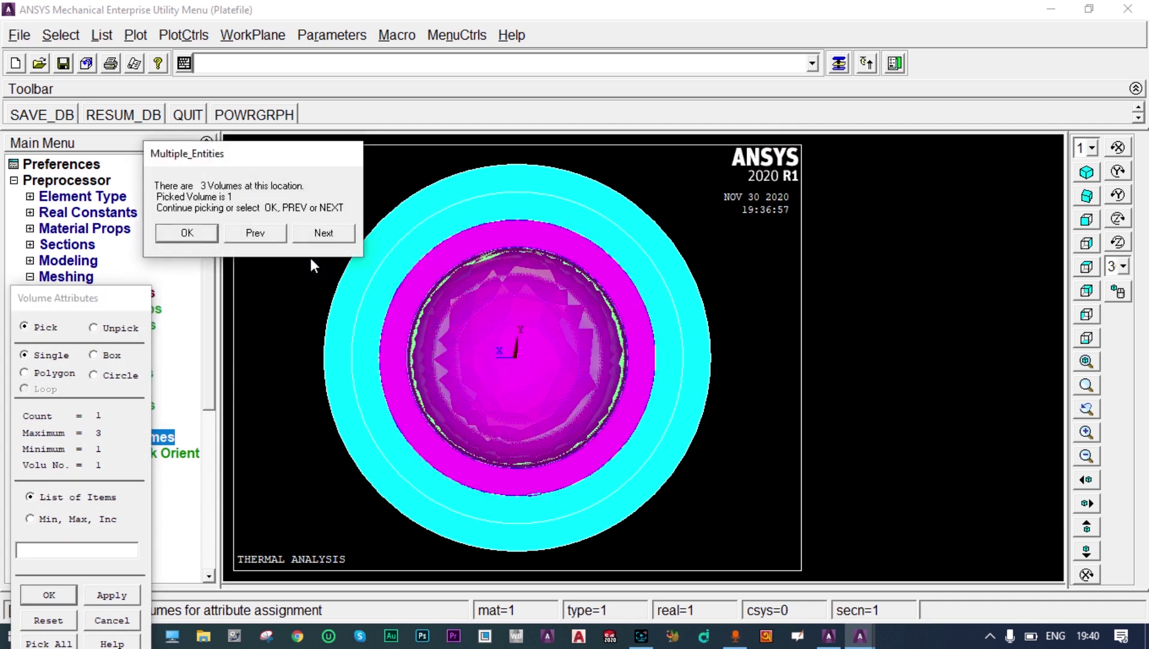
pyautogui.click(310, 229)
pyautogui.click(310, 229)
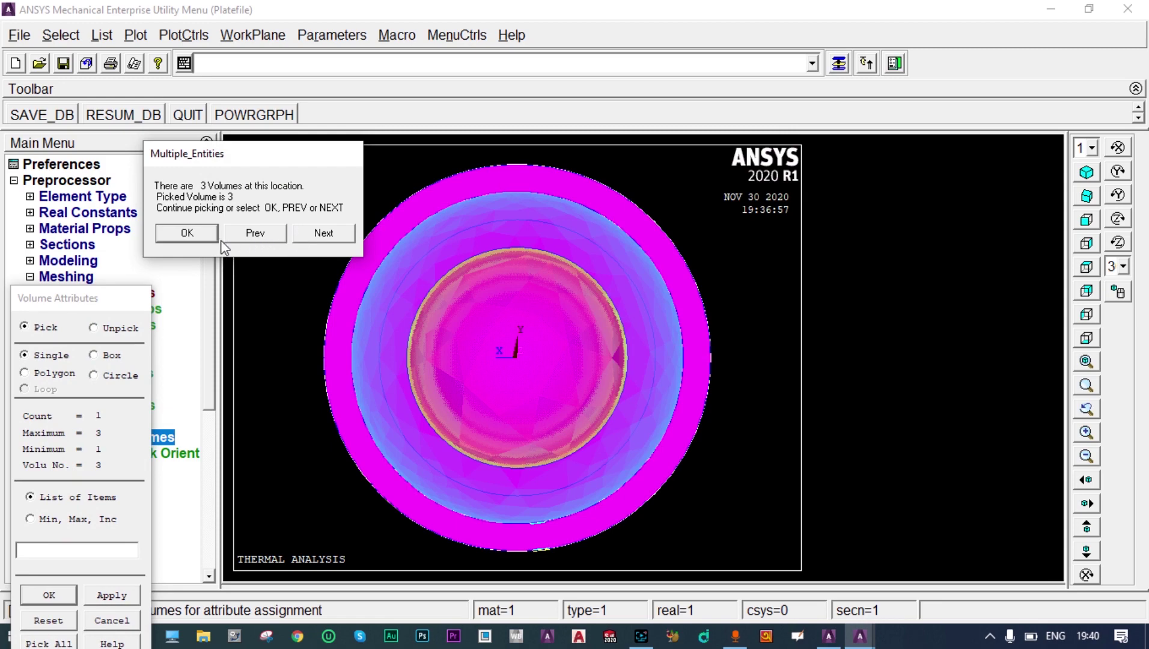
pyautogui.click(206, 235)
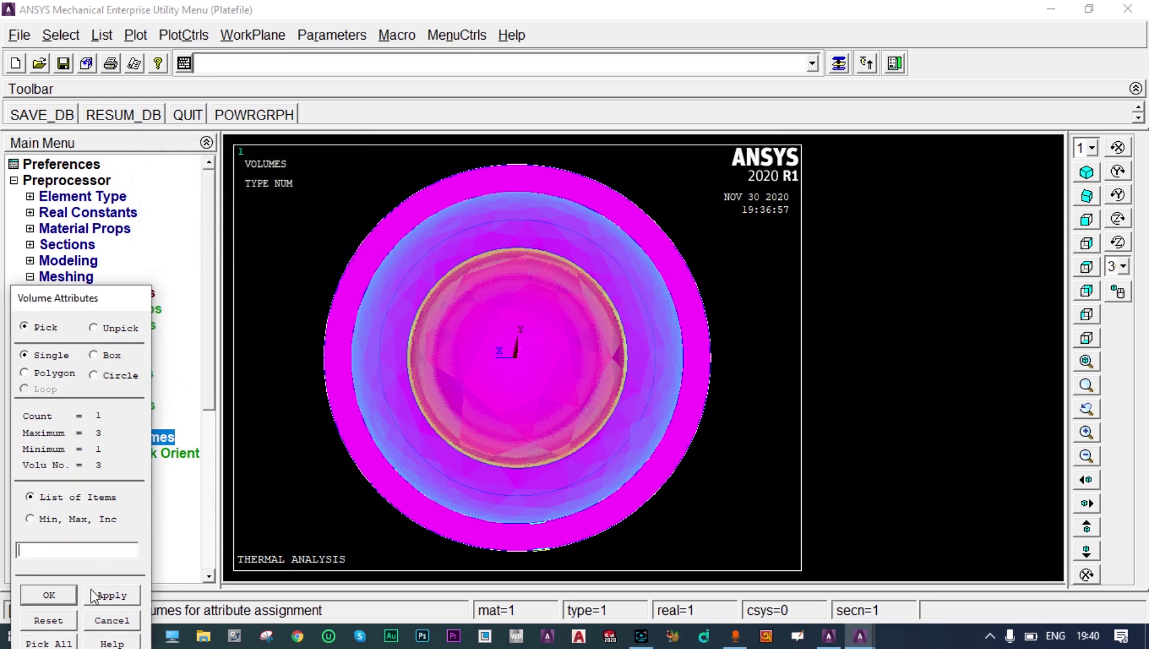
pyautogui.click(49, 595)
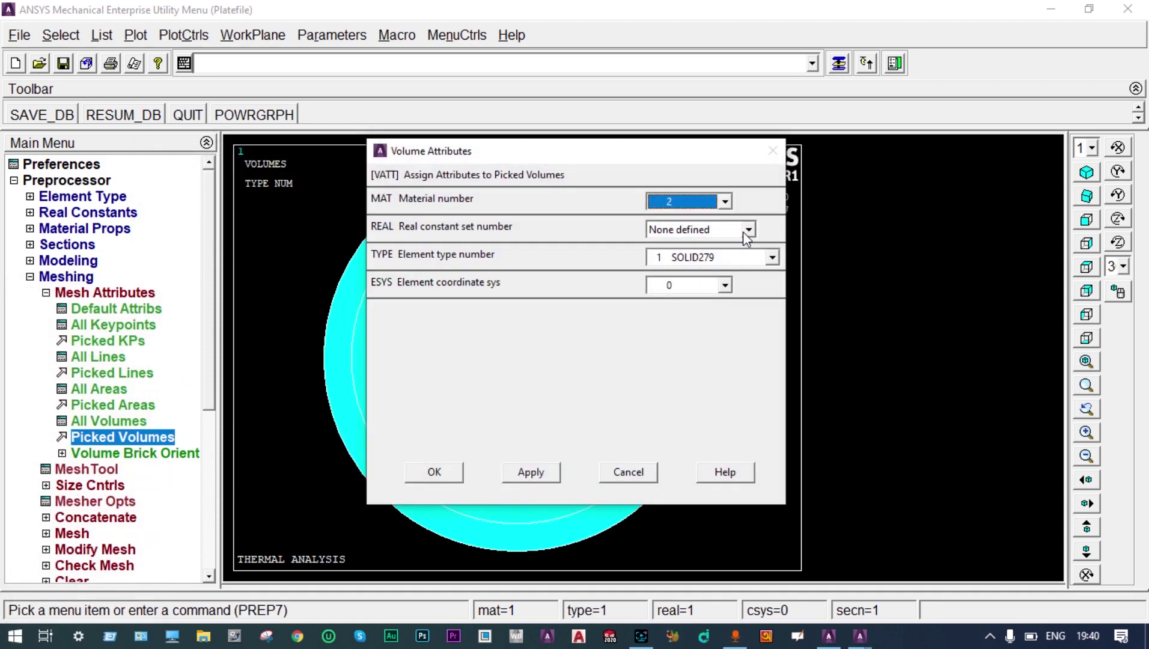
pyautogui.click(726, 201)
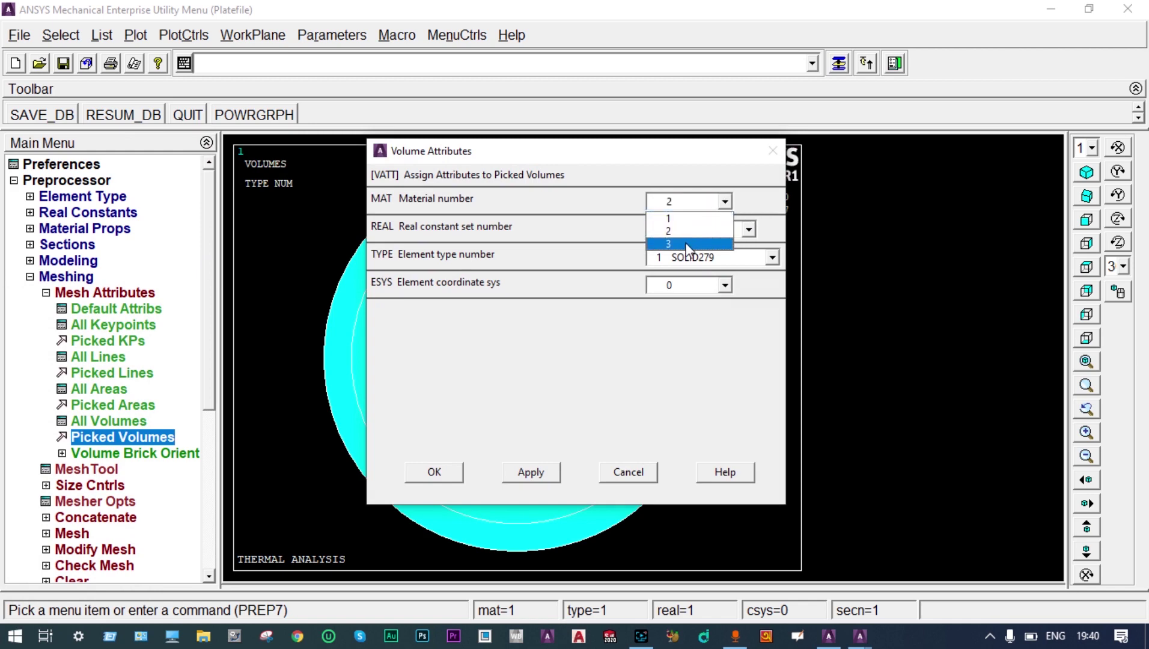
pyautogui.click(687, 244)
pyautogui.click(441, 478)
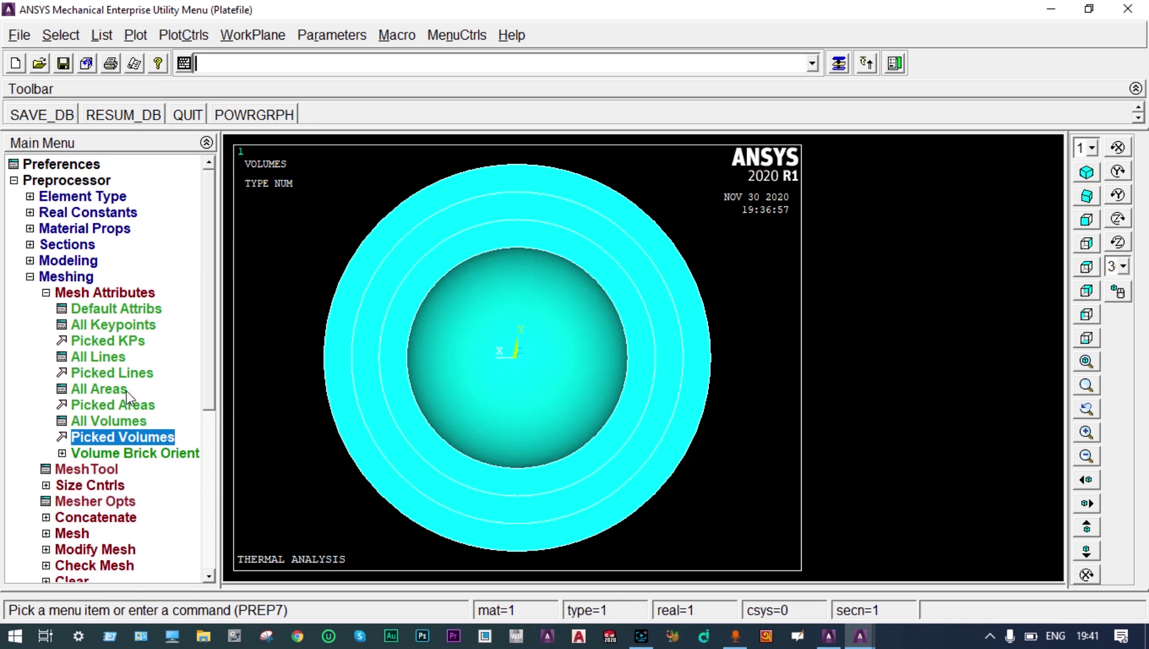
# Step: Choose size level 1 (fine) in the Basic SmartSize settings
pyautogui.click(31, 277)
pyautogui.click(31, 276)
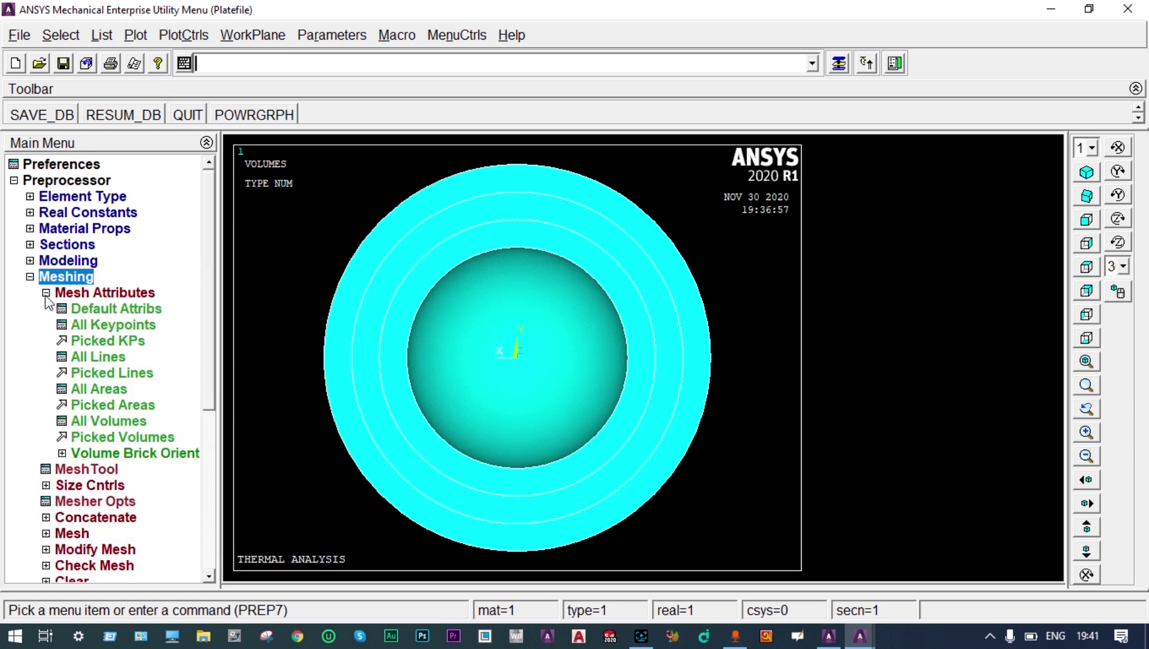
pyautogui.click(46, 292)
pyautogui.click(45, 326)
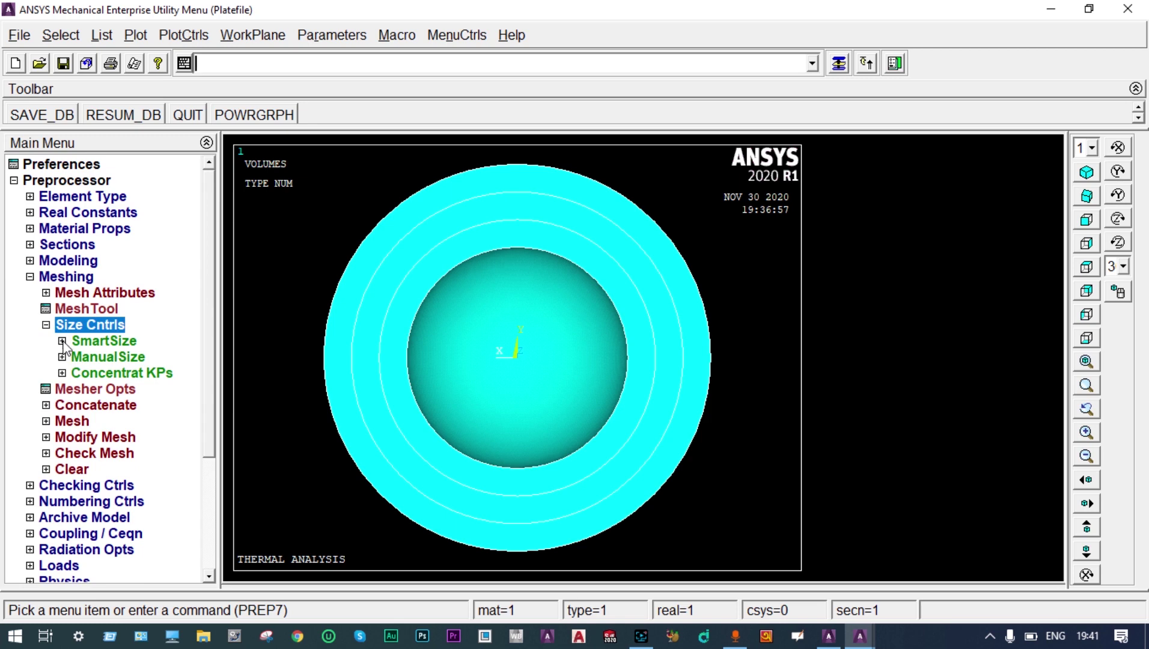
pyautogui.click(62, 341)
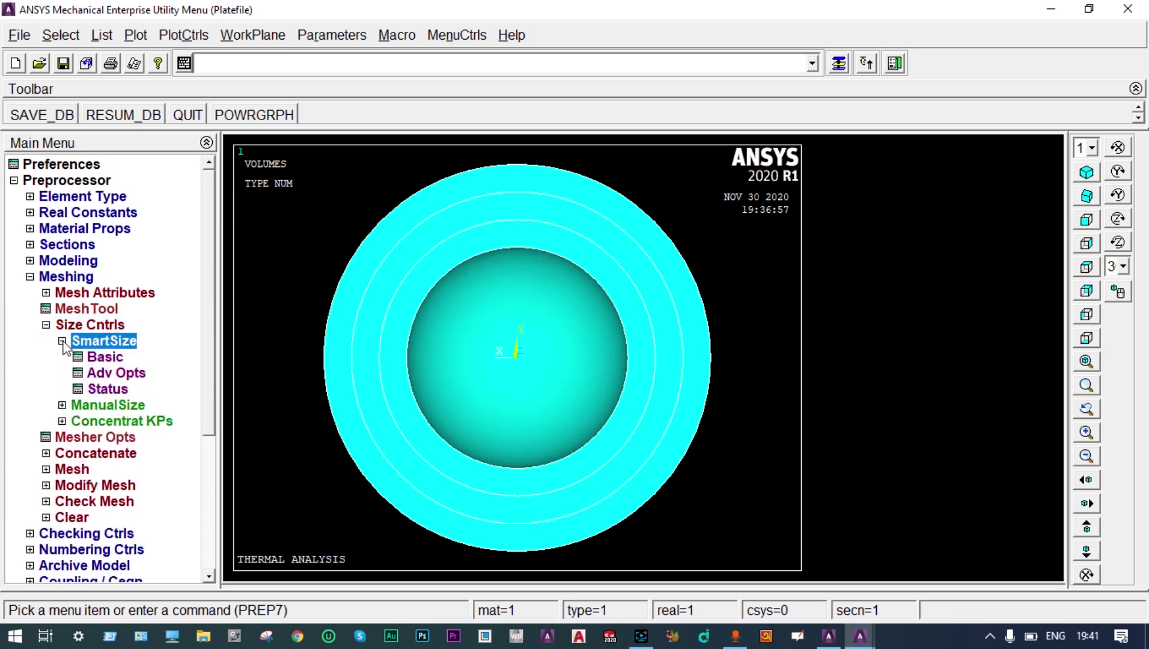
pyautogui.doubleClick(96, 360)
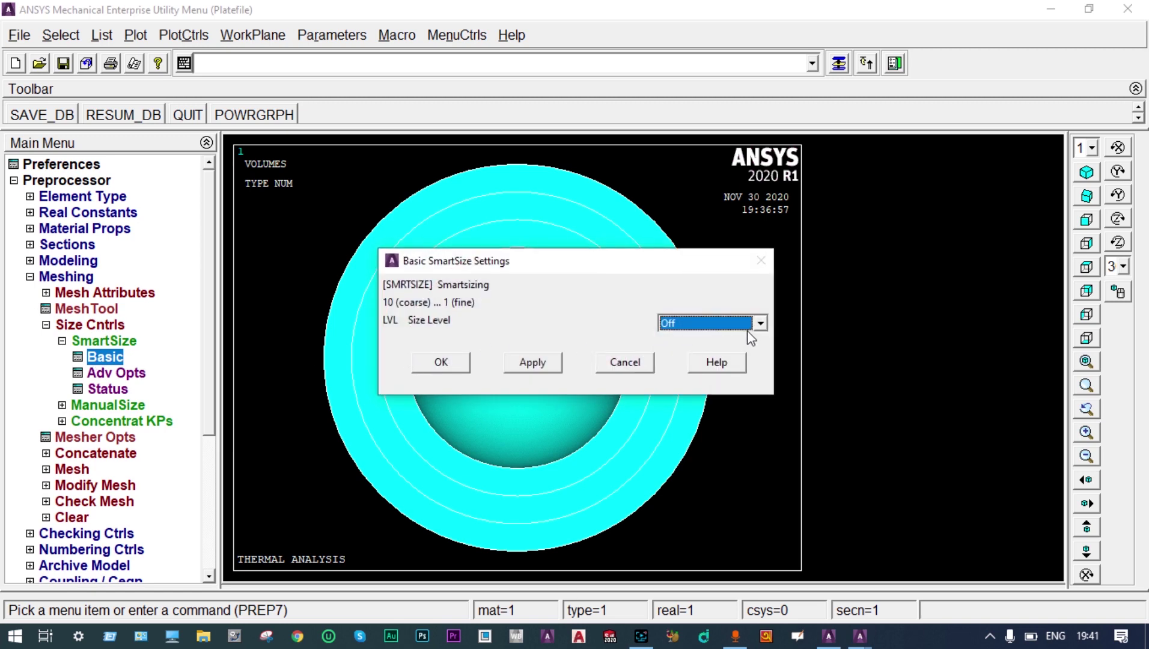
pyautogui.click(761, 324)
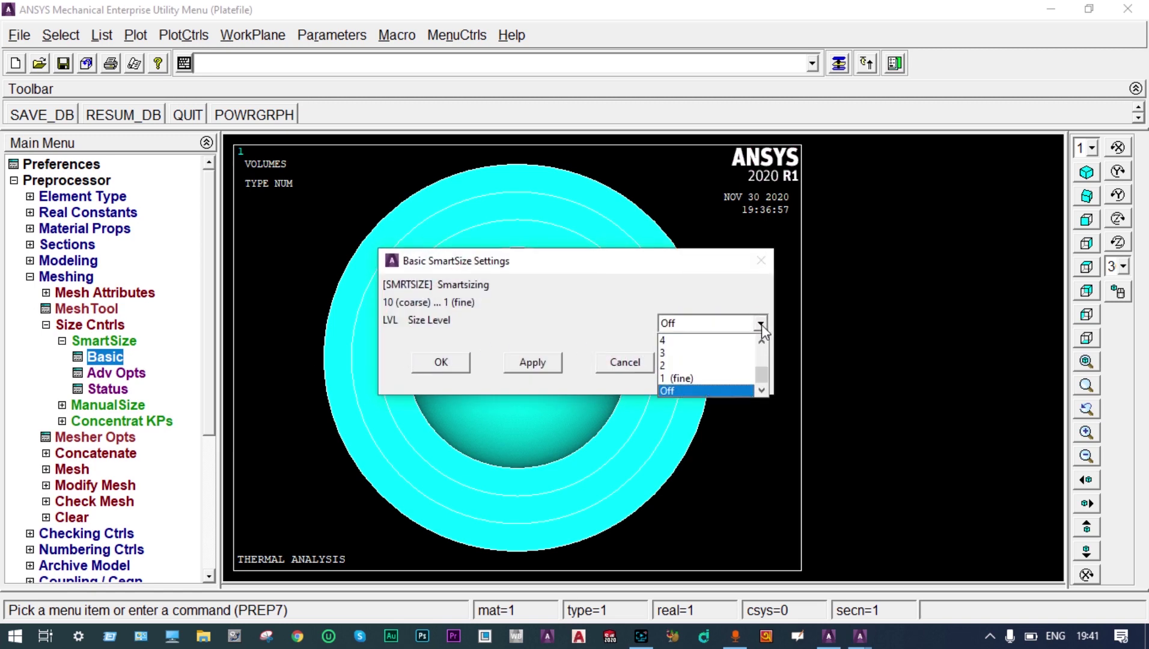
pyautogui.click(701, 379)
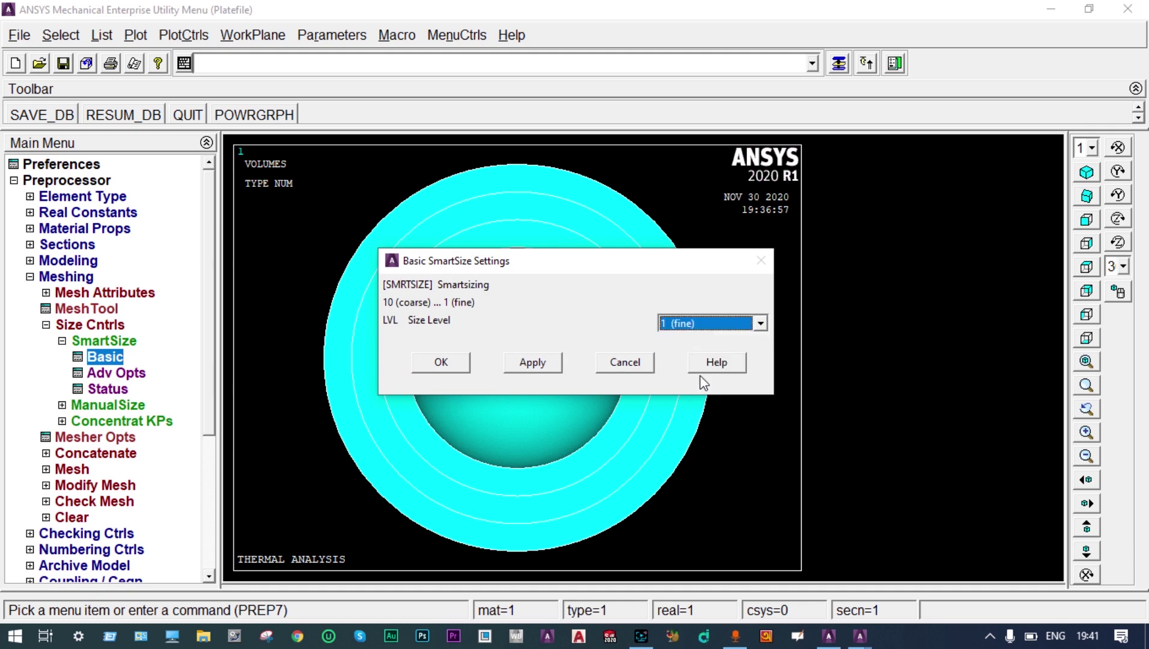
pyautogui.click(447, 366)
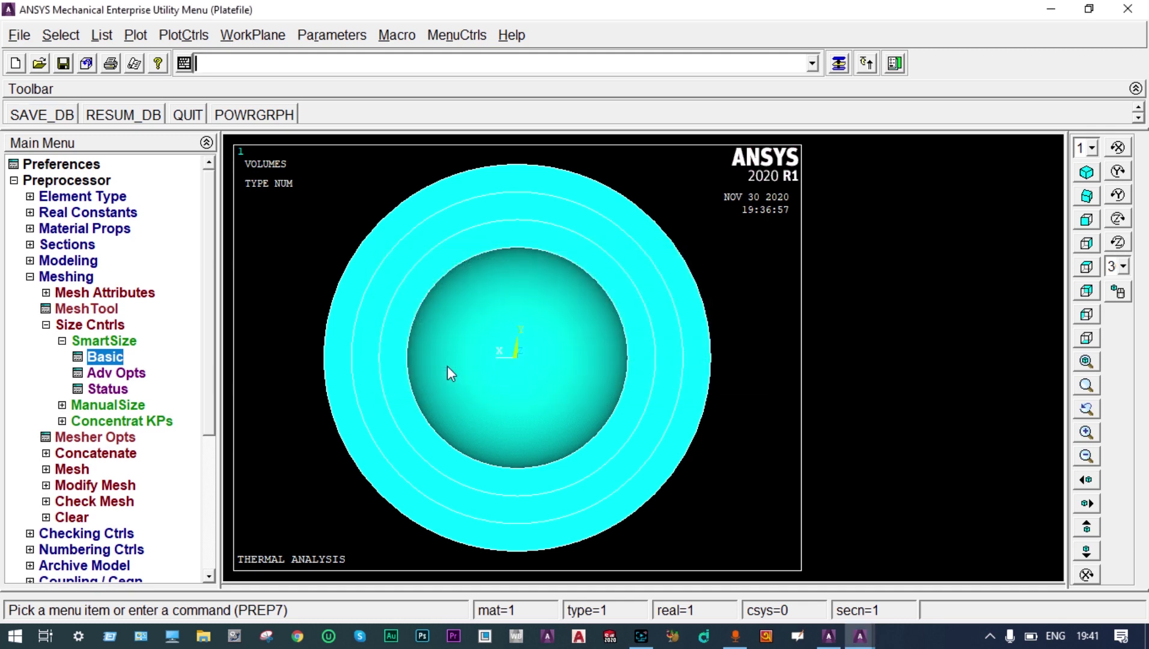
# Step: Free-mesh all three volumes into 5150 elements and dismiss the shape warning
pyautogui.click(68, 467)
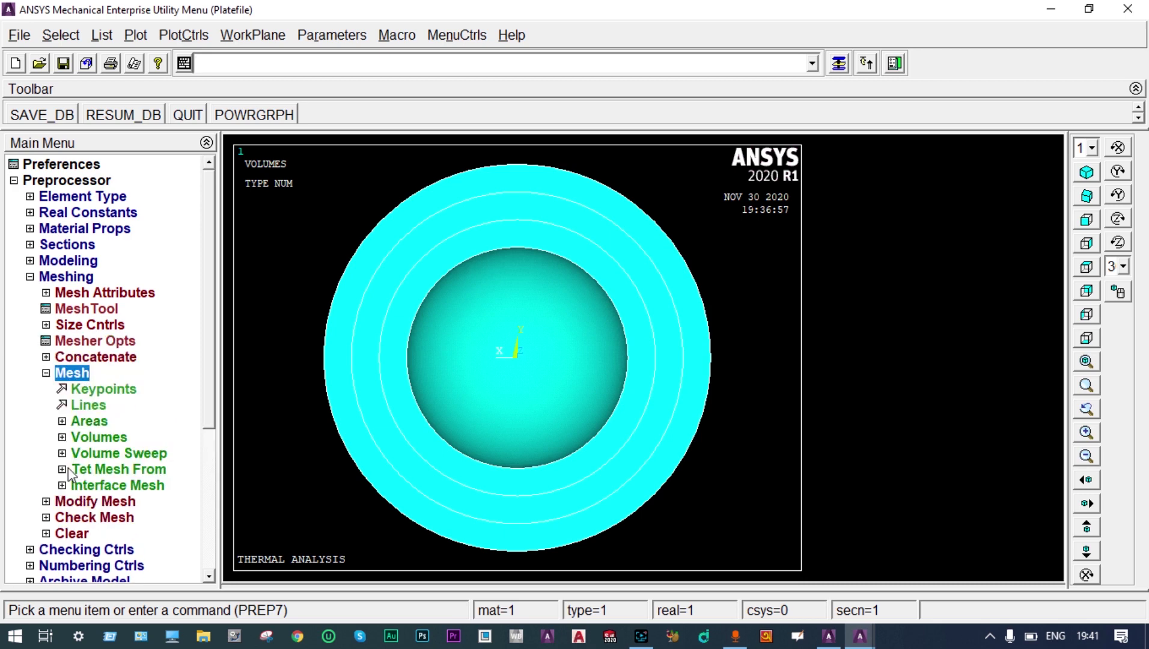
pyautogui.click(91, 436)
pyautogui.click(101, 469)
pyautogui.moveTo(108, 310); pyautogui.dragTo(145, 178)
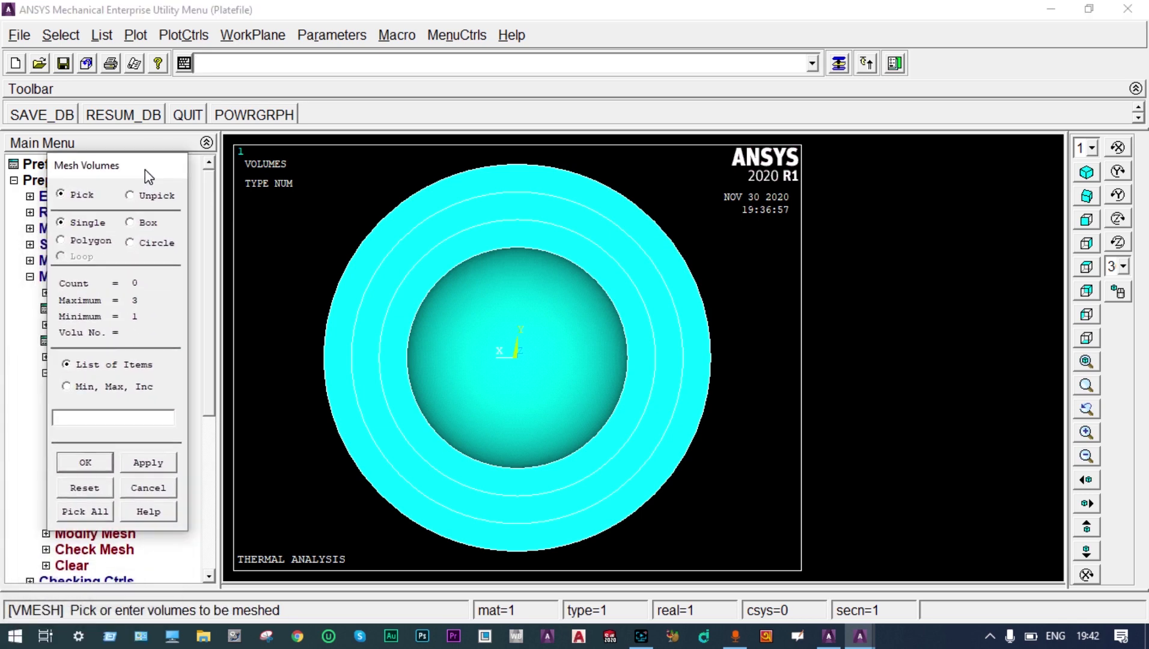
pyautogui.click(98, 510)
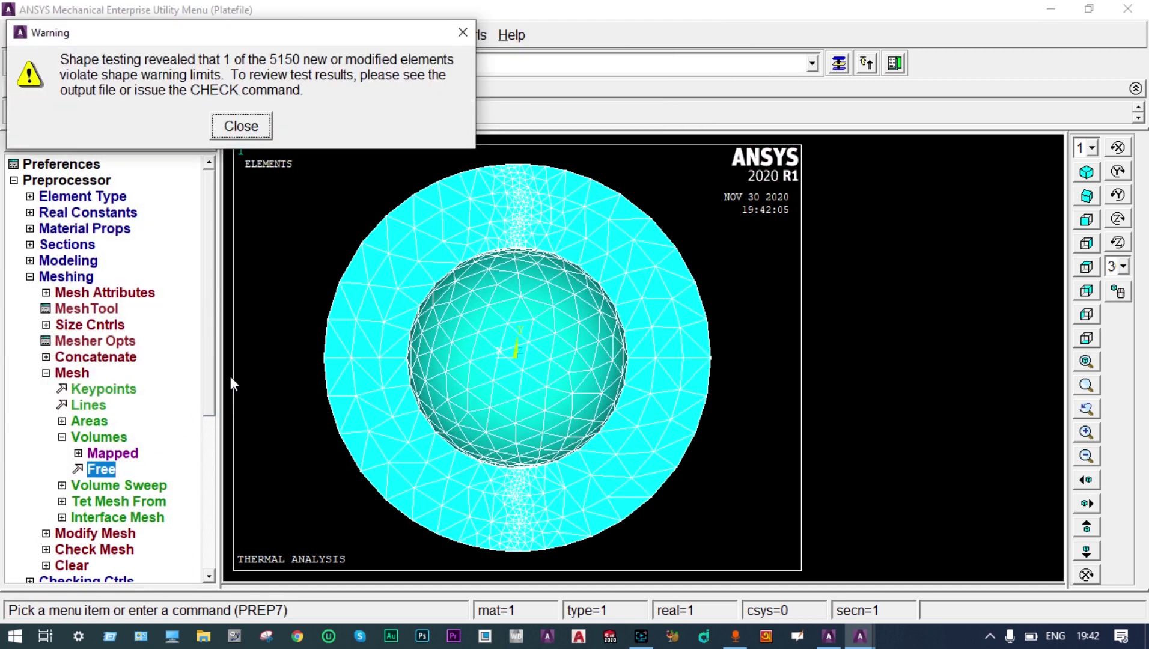
pyautogui.click(462, 33)
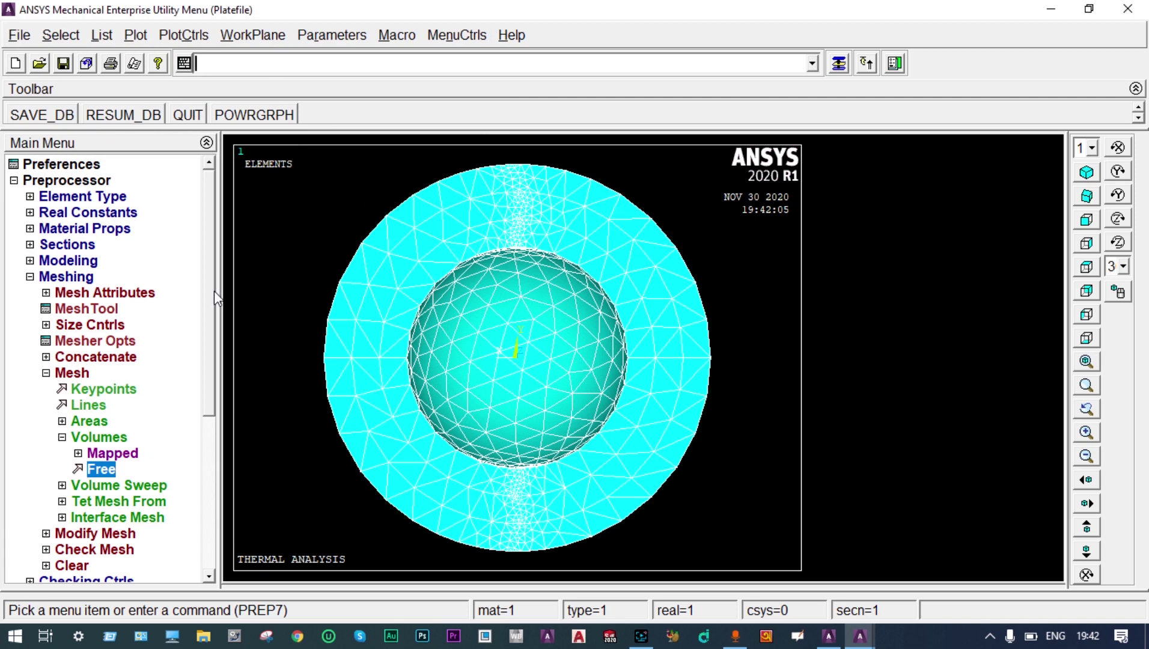
# Step: Refine all elements of the mesh at the minimal refinement level
pyautogui.scroll(-3, 214, 291)
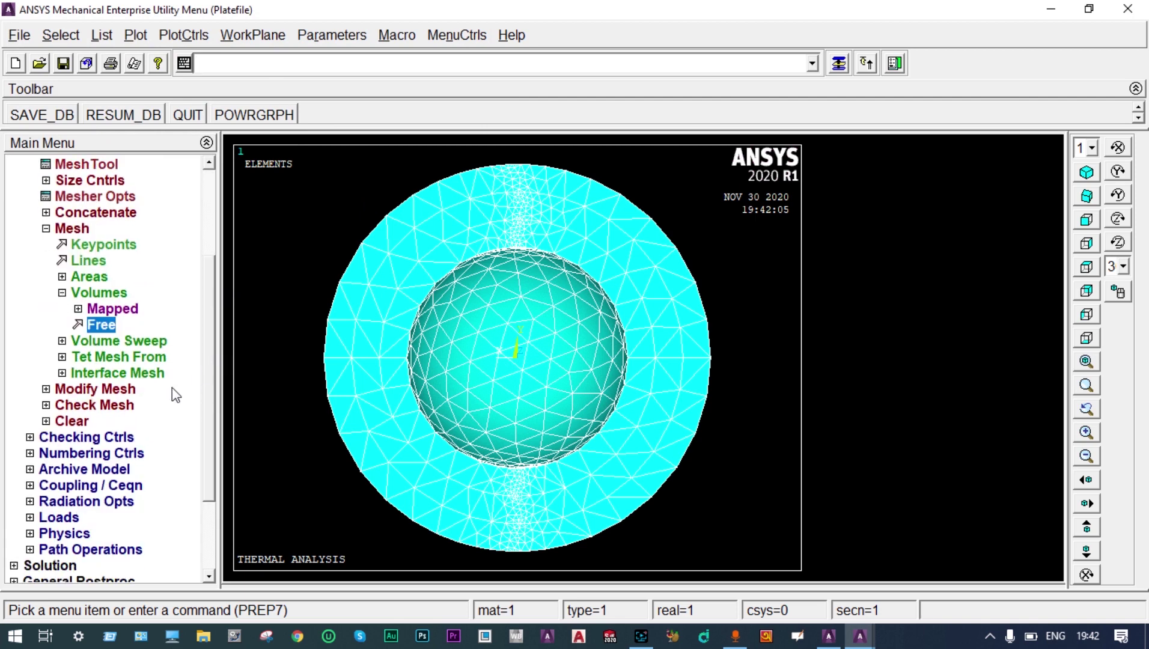
pyautogui.click(114, 391)
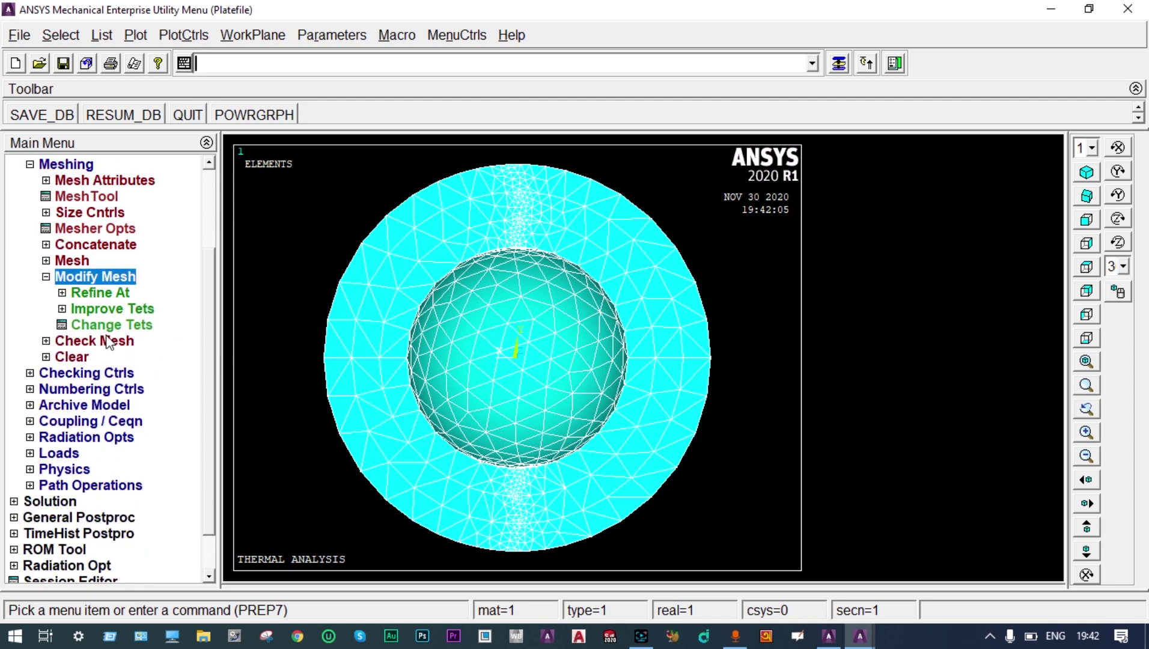
pyautogui.click(103, 294)
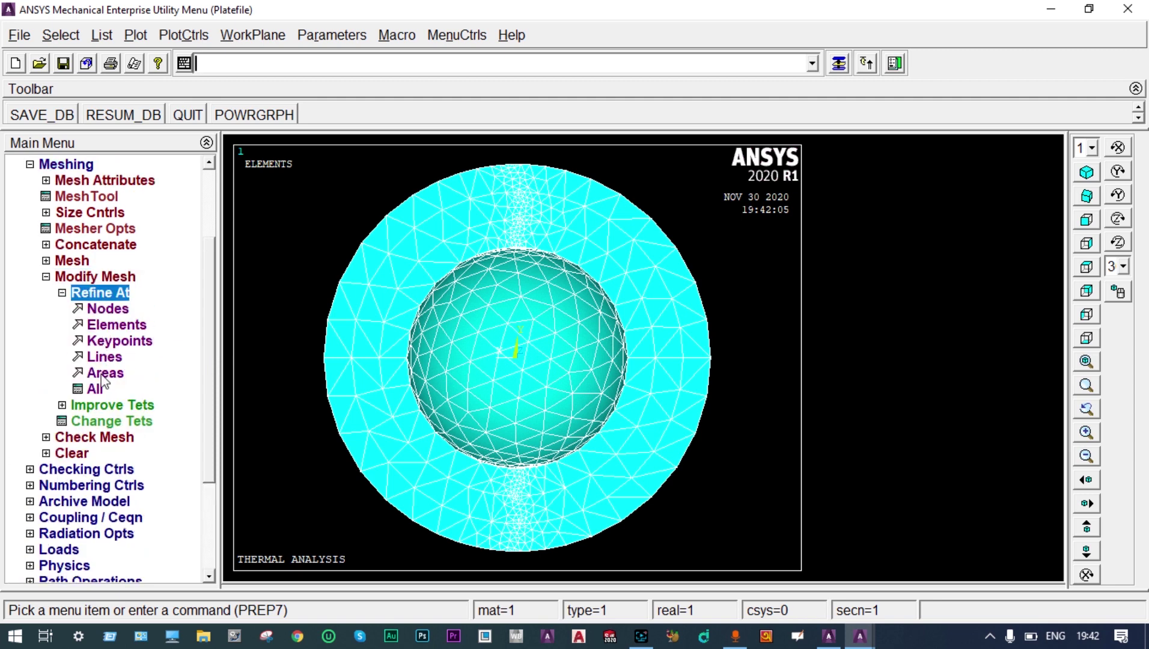
pyautogui.click(95, 389)
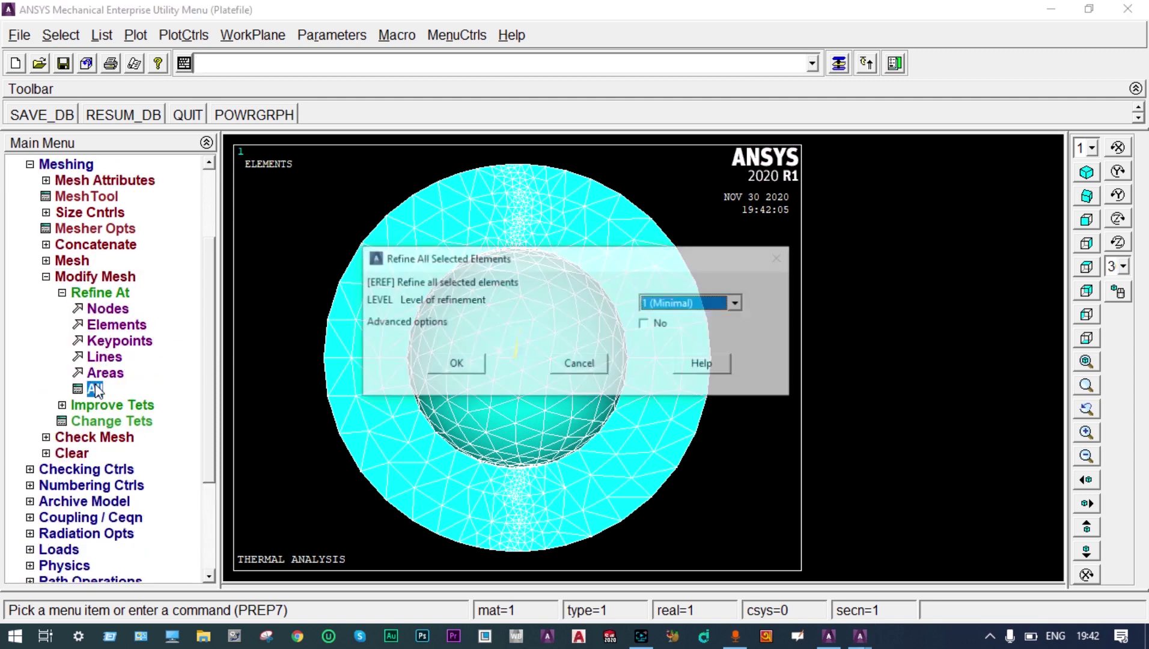
pyautogui.click(455, 364)
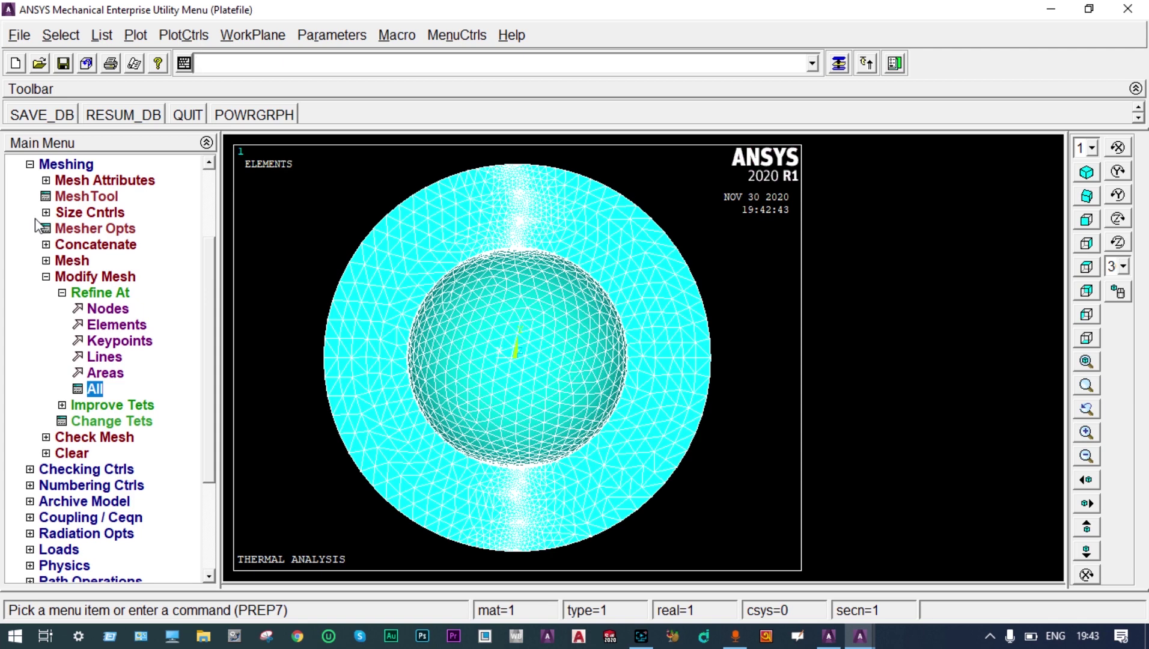
# Step: Collapse the Meshing branch of the Main Menu
pyautogui.moveTo(213, 262); pyautogui.dragTo(214, 215)
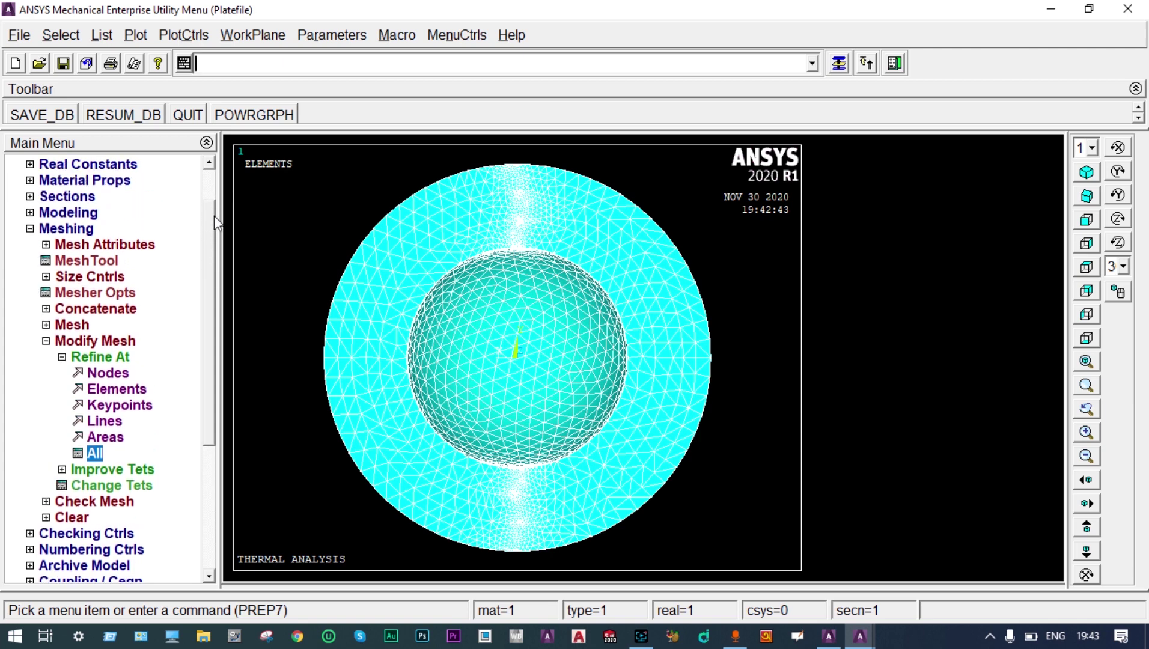
pyautogui.click(32, 262)
pyautogui.click(30, 260)
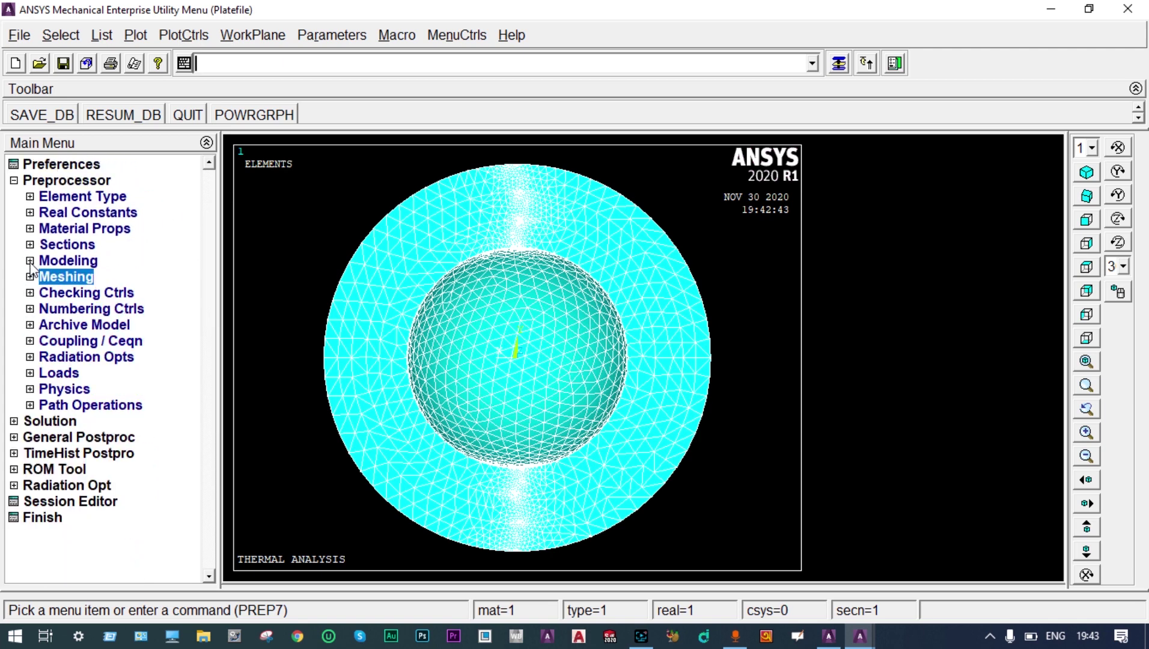
# Step: Start a fixed-temperature load on areas via Solution > Define Loads > Apply > Thermal > Temperature
pyautogui.click(14, 422)
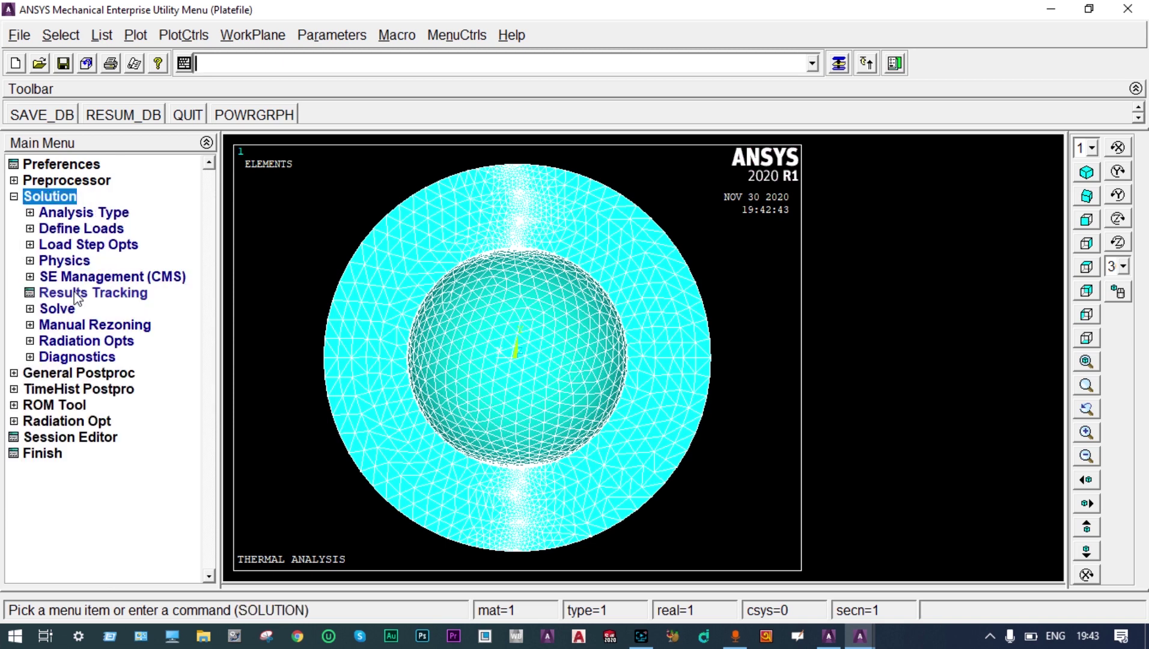
pyautogui.click(33, 231)
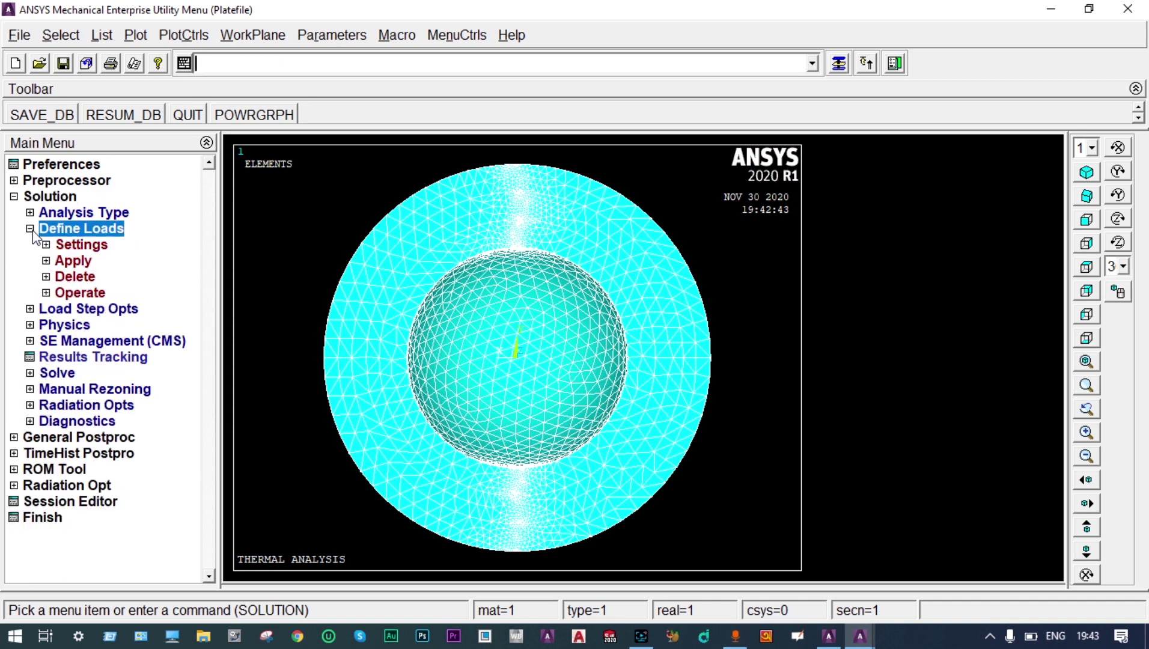
pyautogui.click(46, 261)
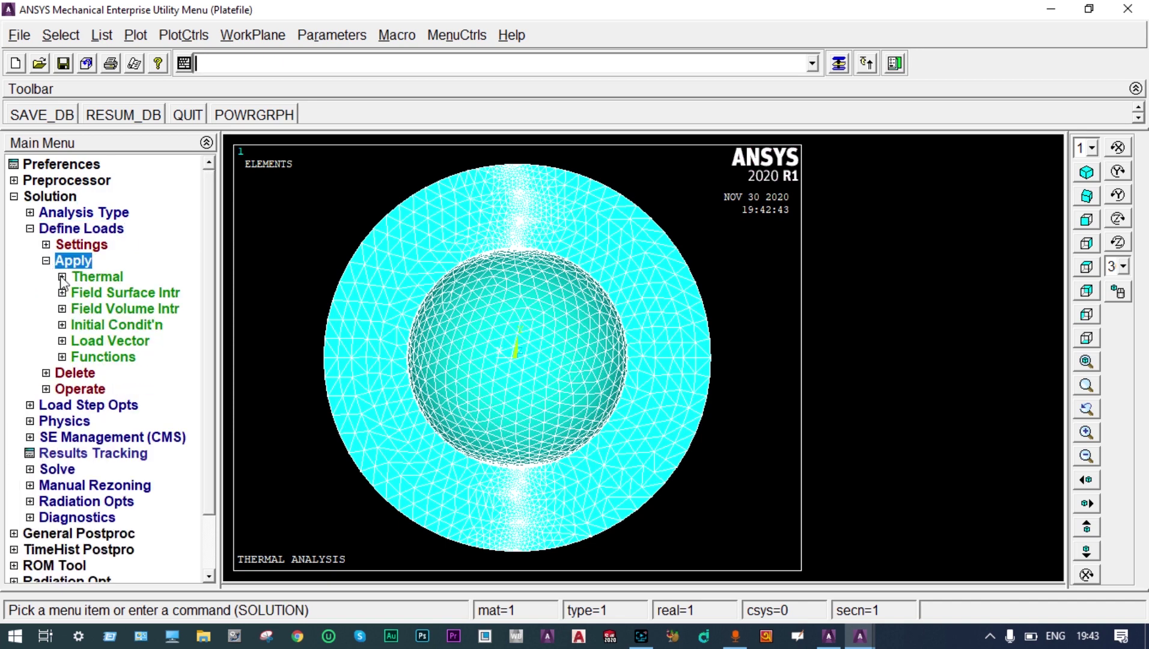
pyautogui.click(62, 278)
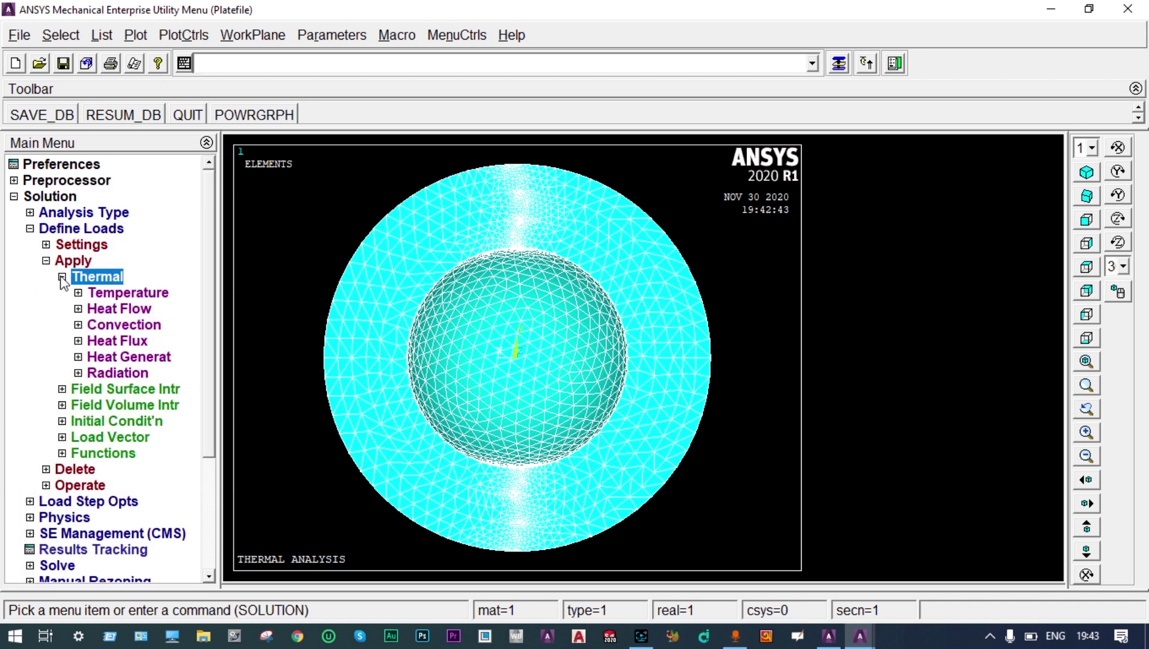
pyautogui.click(104, 295)
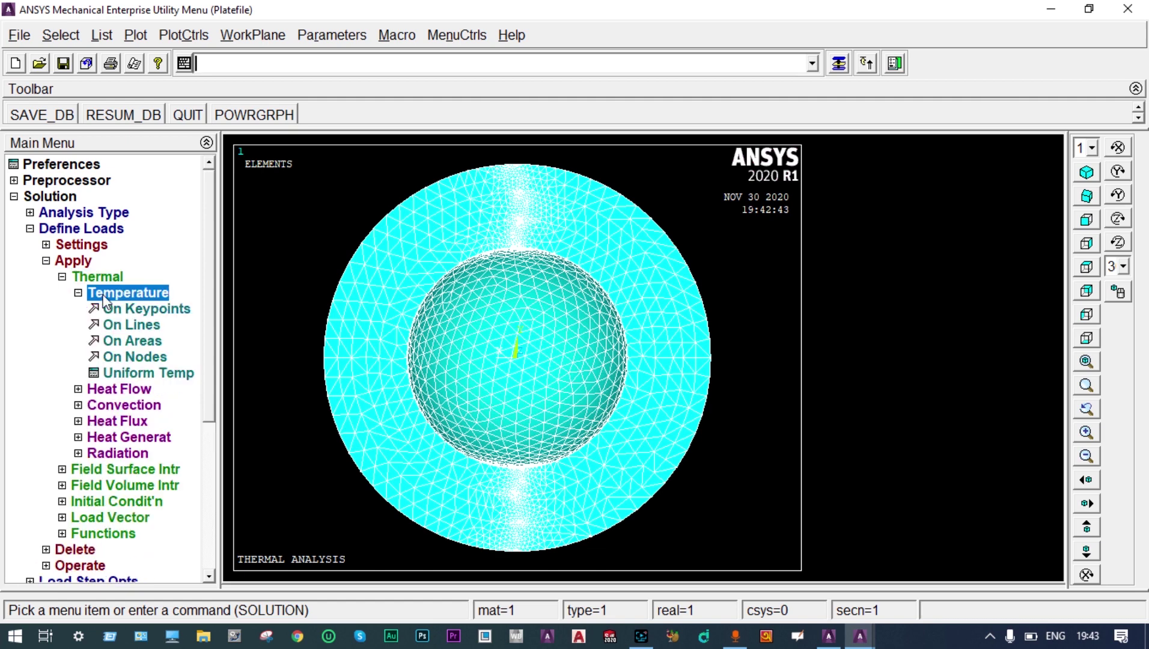
pyautogui.click(141, 343)
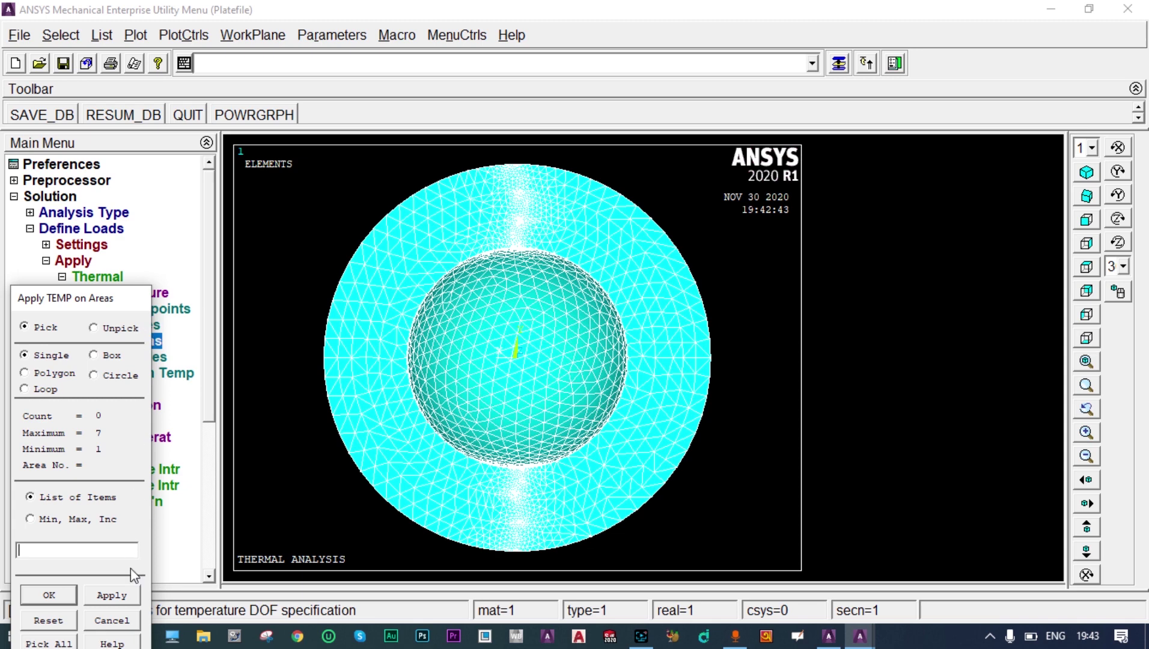
# Step: Cancel the area picker and plot the sphere as areas
pyautogui.click(133, 622)
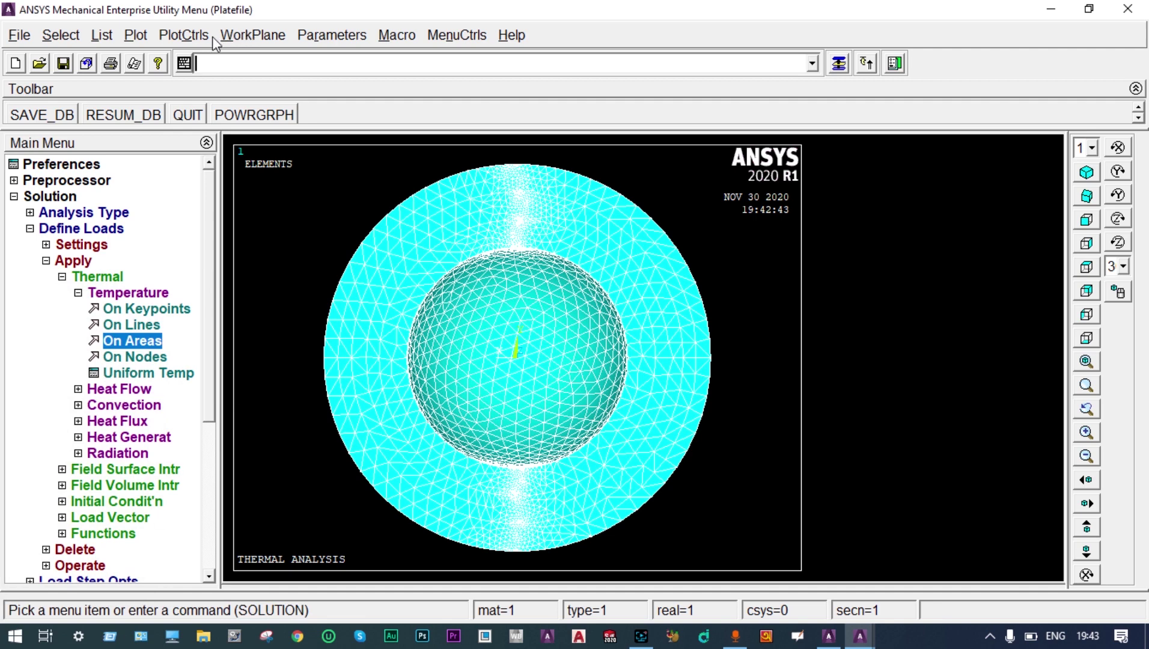
pyautogui.click(136, 35)
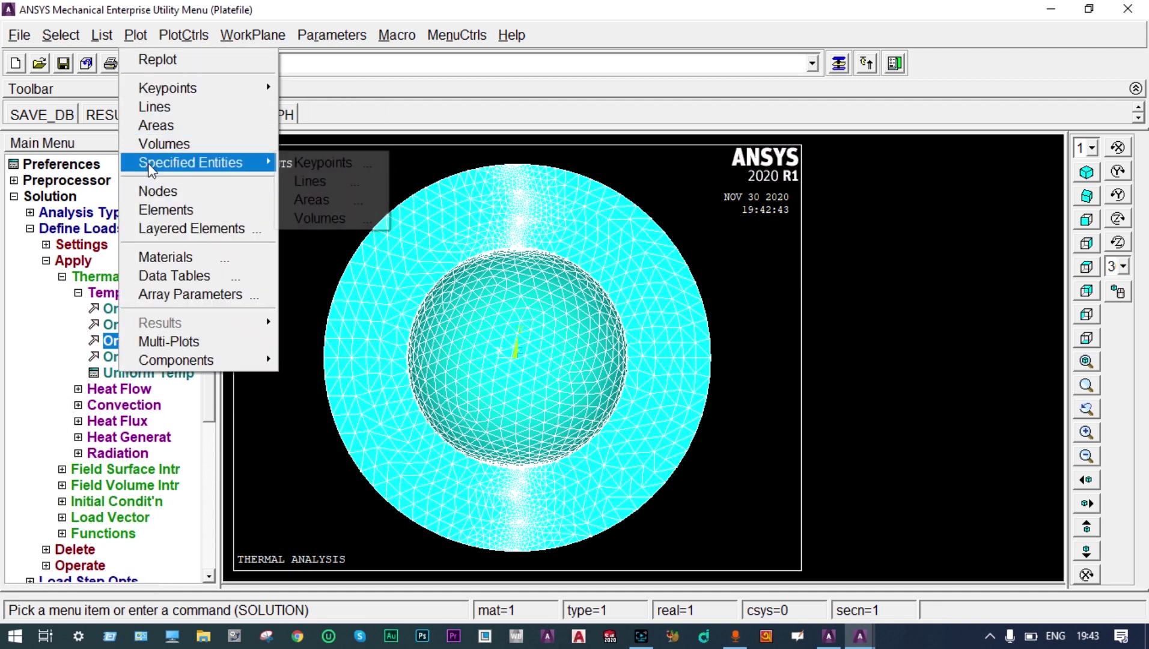
pyautogui.click(151, 125)
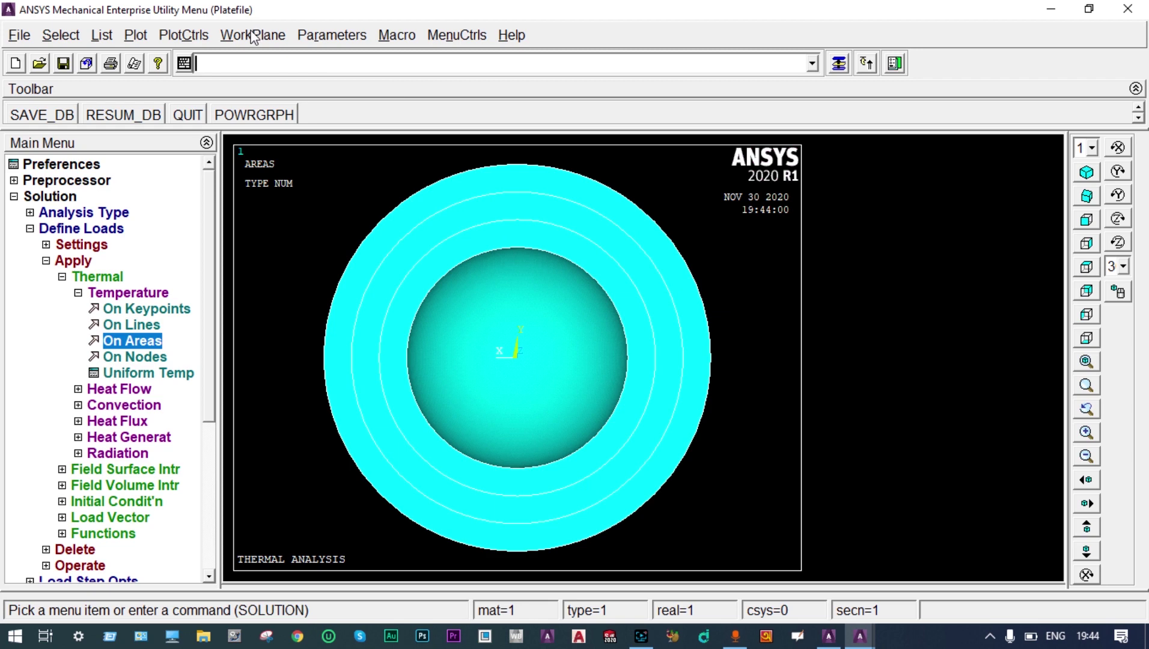
# Step: Turn on AREA numbering in the plot controls so labels like A18 appear
pyautogui.click(182, 34)
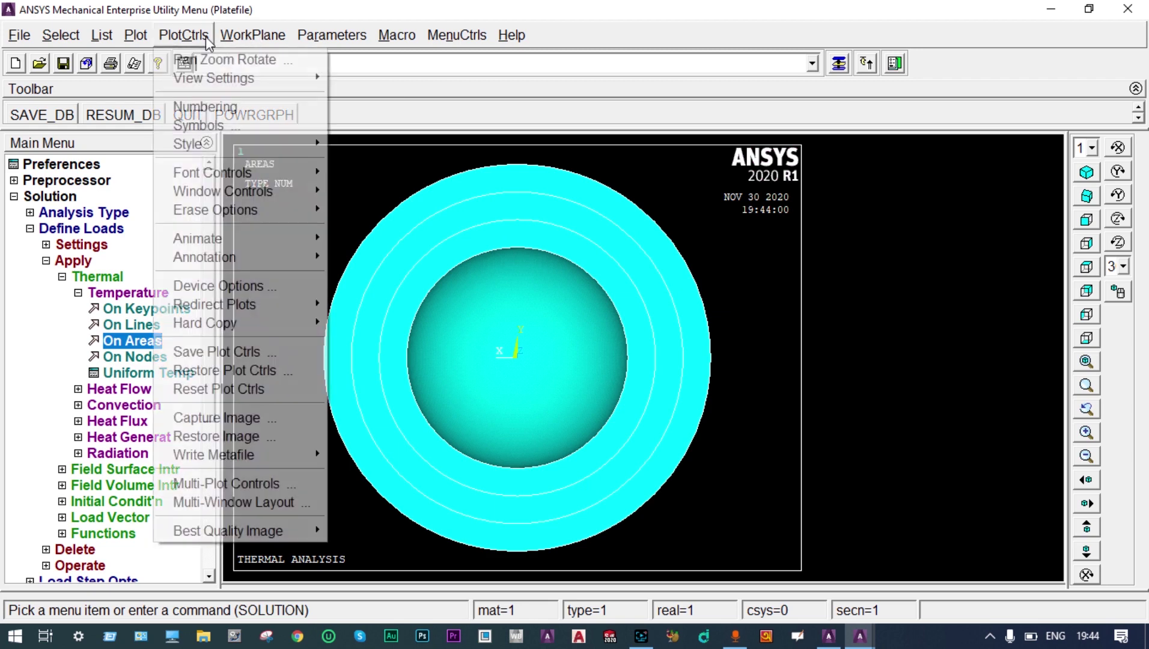
pyautogui.click(216, 107)
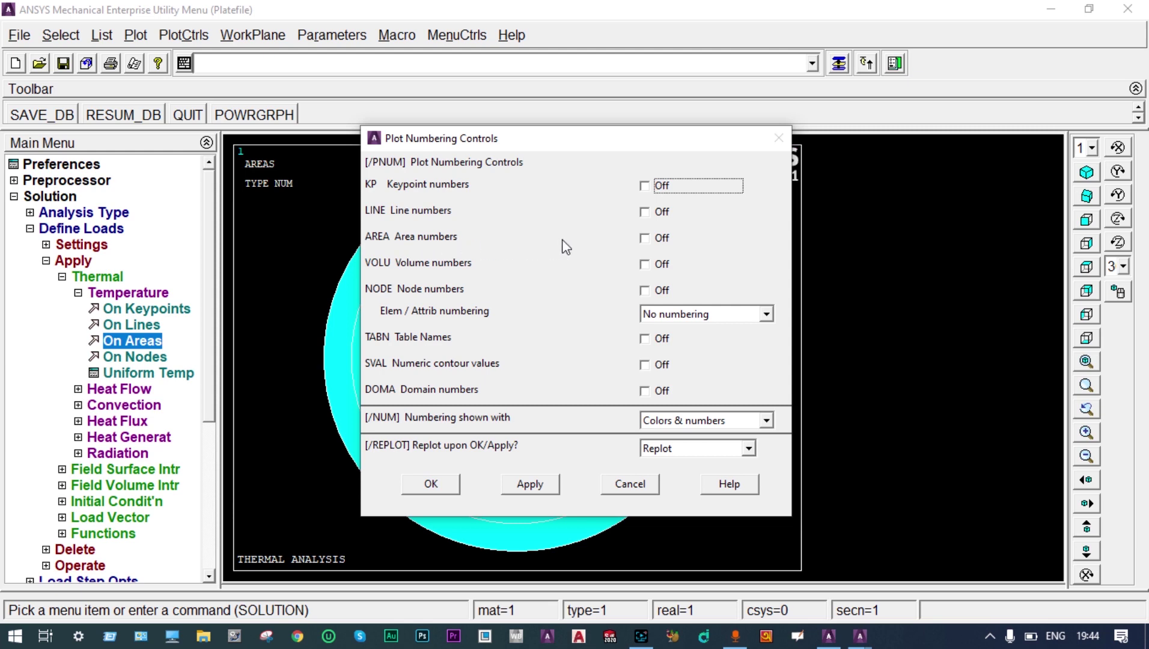
pyautogui.click(656, 240)
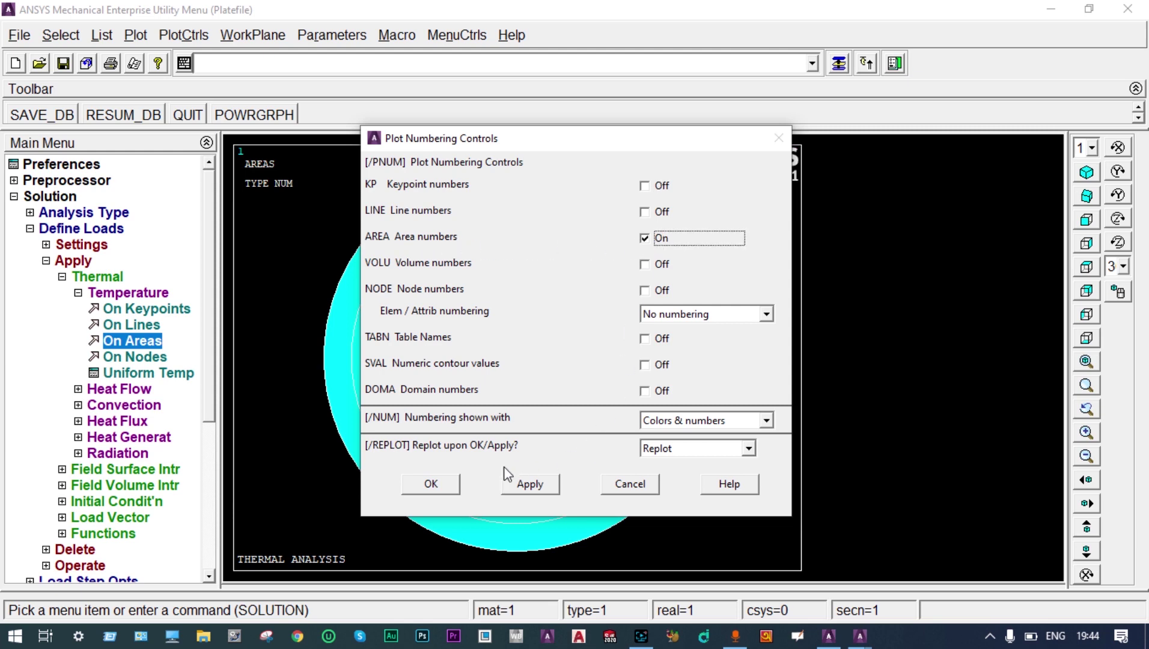
pyautogui.click(437, 486)
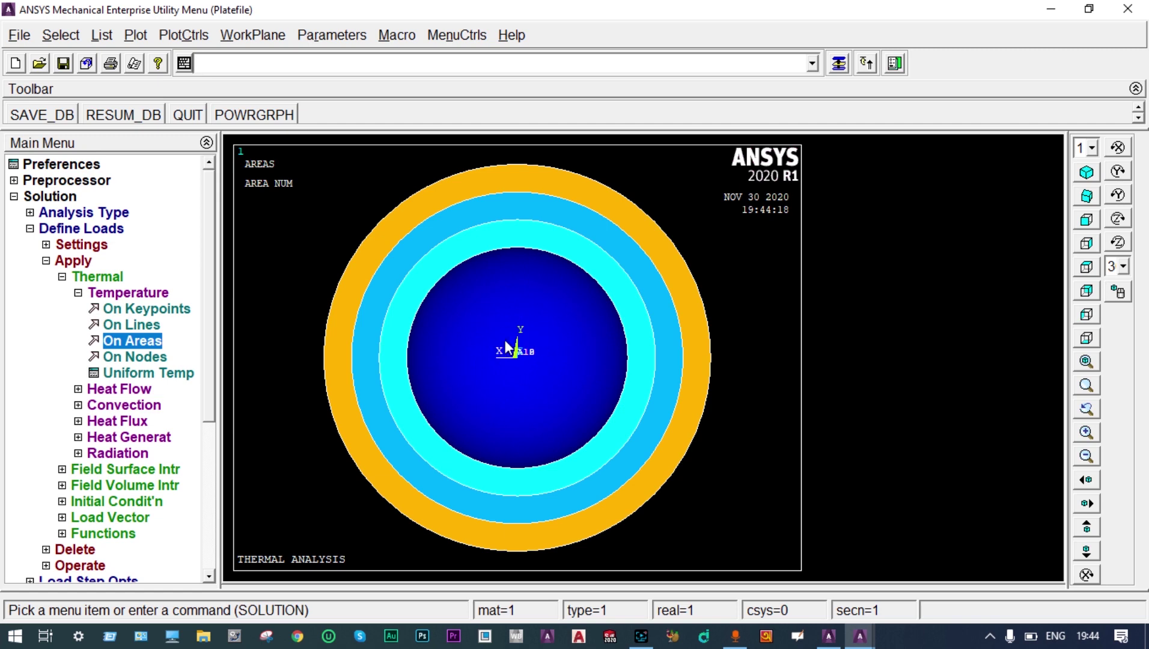
# Step: Rotate the numbered sphere from isometric to an angled view showing its layers, then replot elements
pyautogui.click(1086, 219)
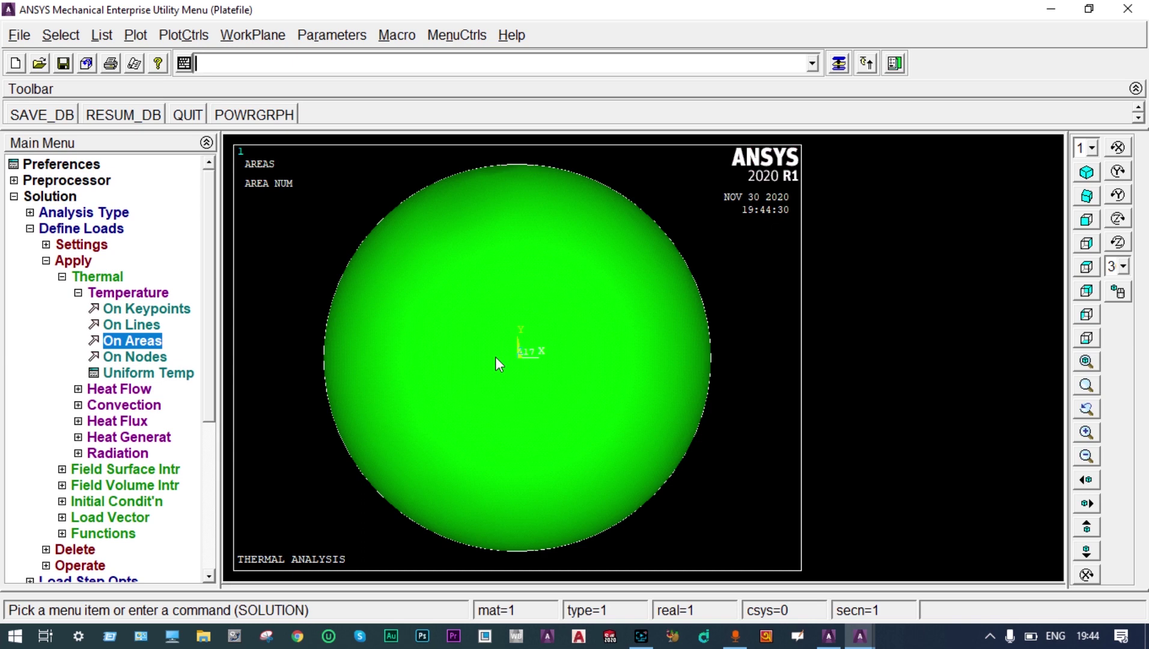
pyautogui.click(1088, 175)
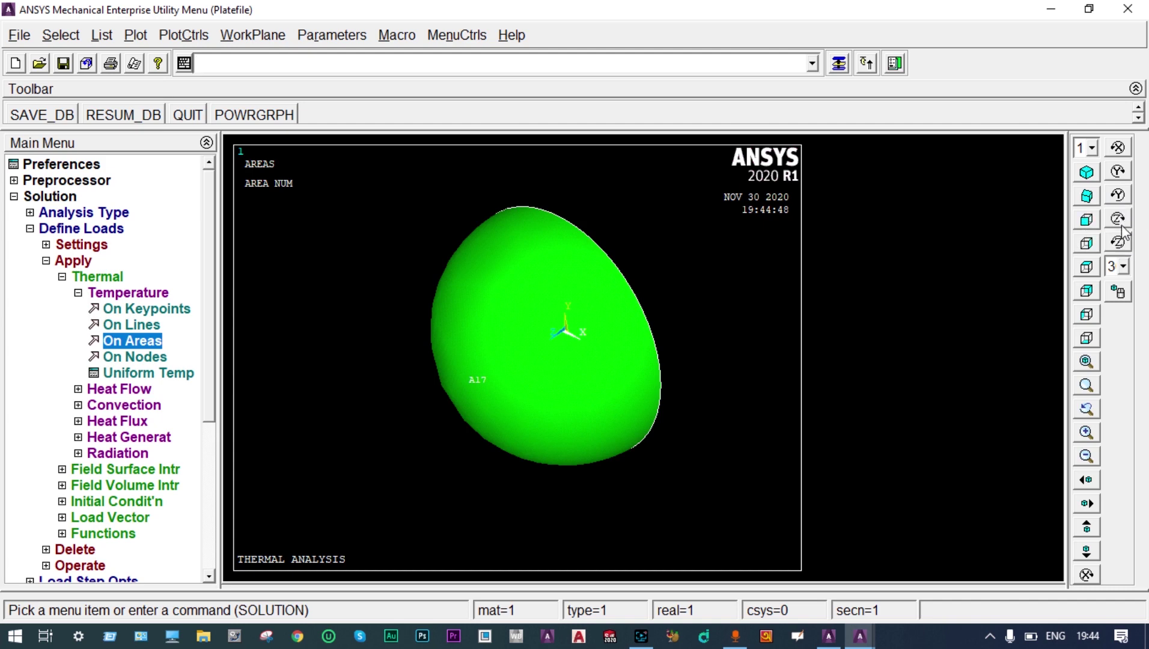
pyautogui.click(1116, 149)
pyautogui.click(1116, 149)
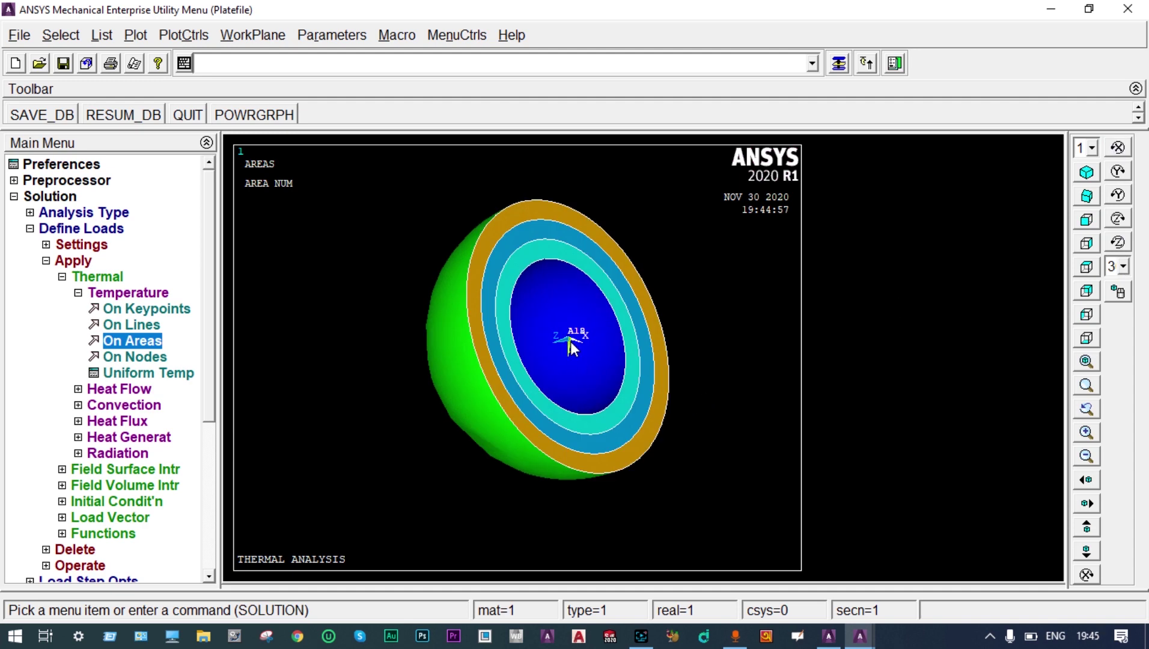
pyautogui.click(136, 35)
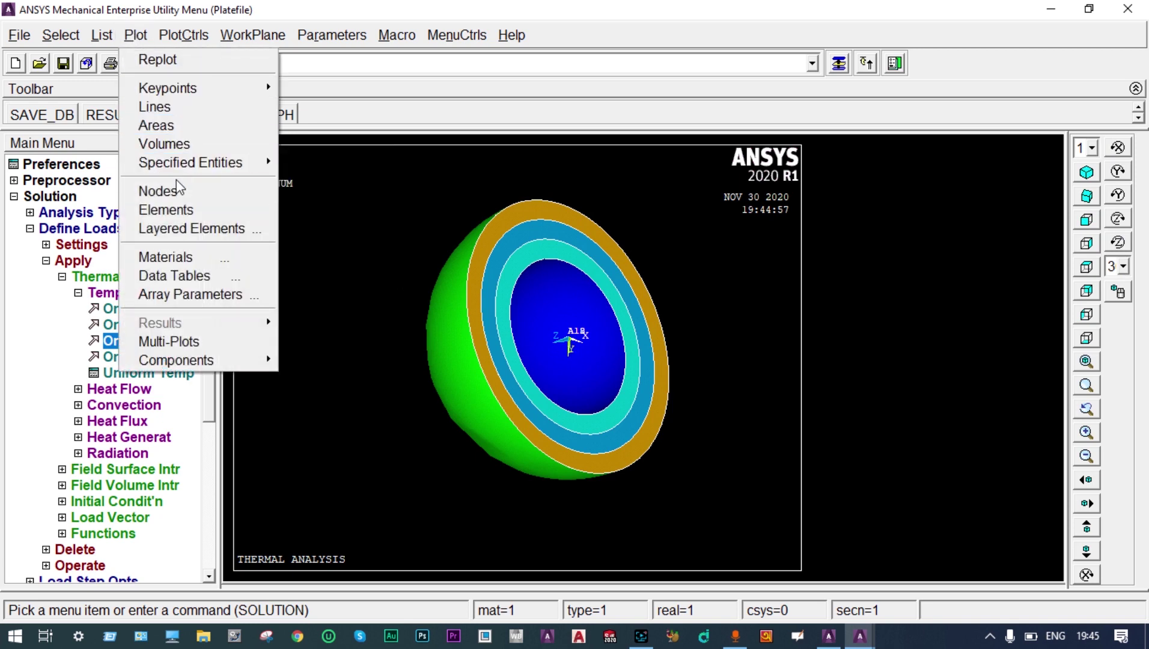
pyautogui.click(180, 209)
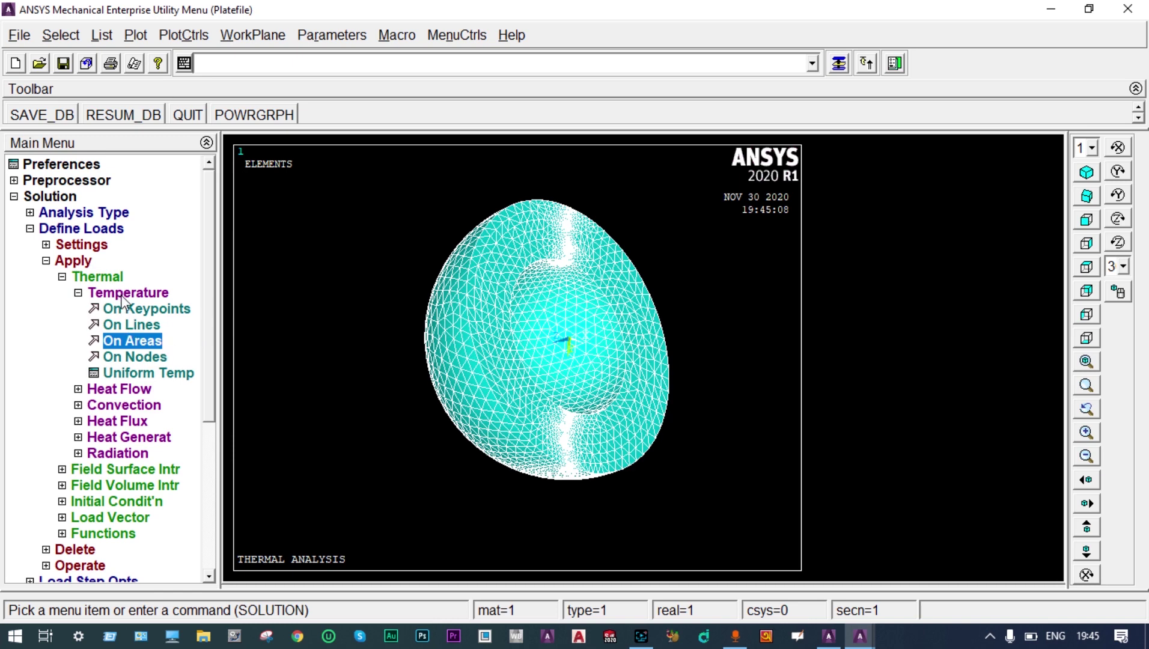
# Step: Fix the TEMP degree of freedom at 140 on area 10
pyautogui.click(134, 342)
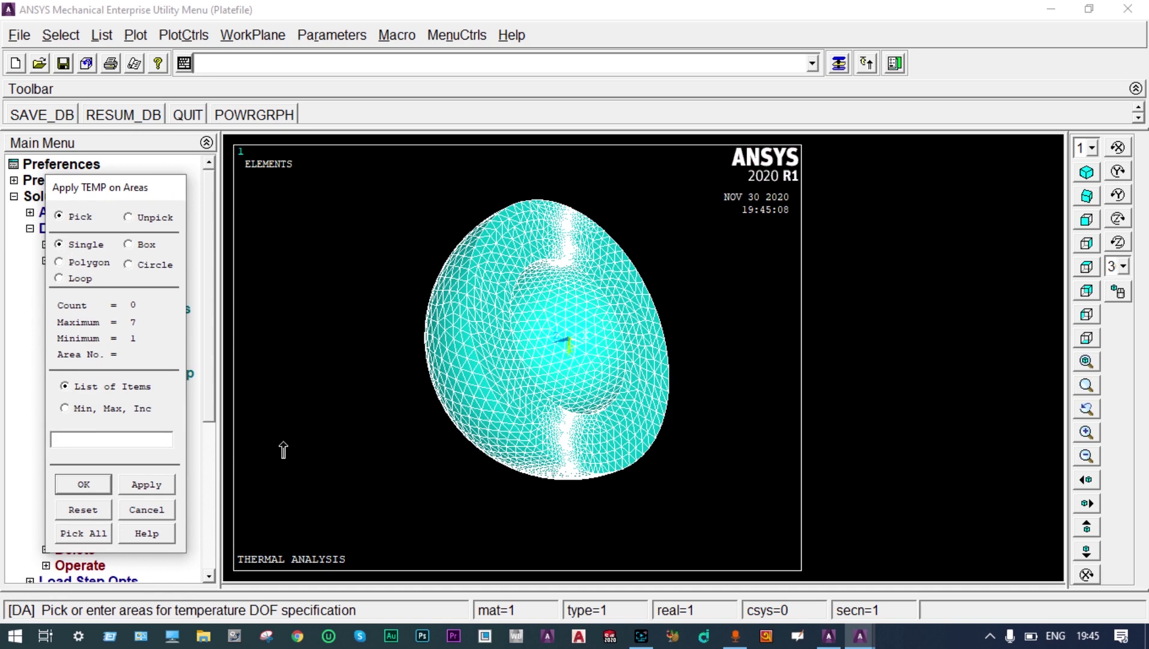
pyautogui.write('10')
pyautogui.click(96, 487)
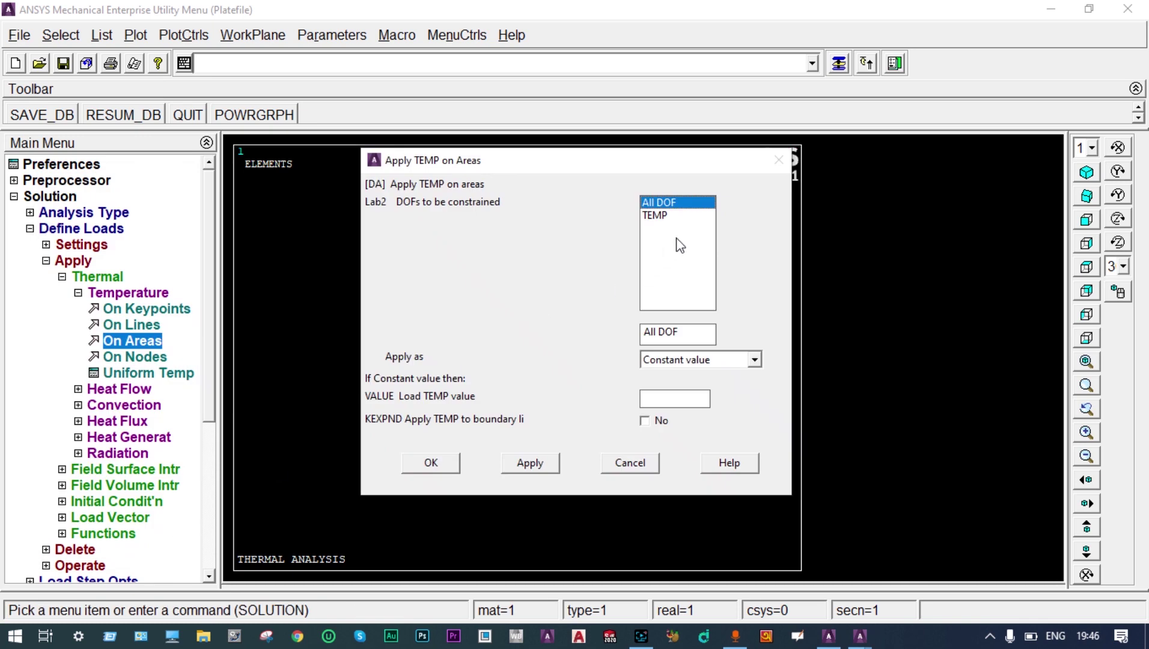
pyautogui.click(666, 215)
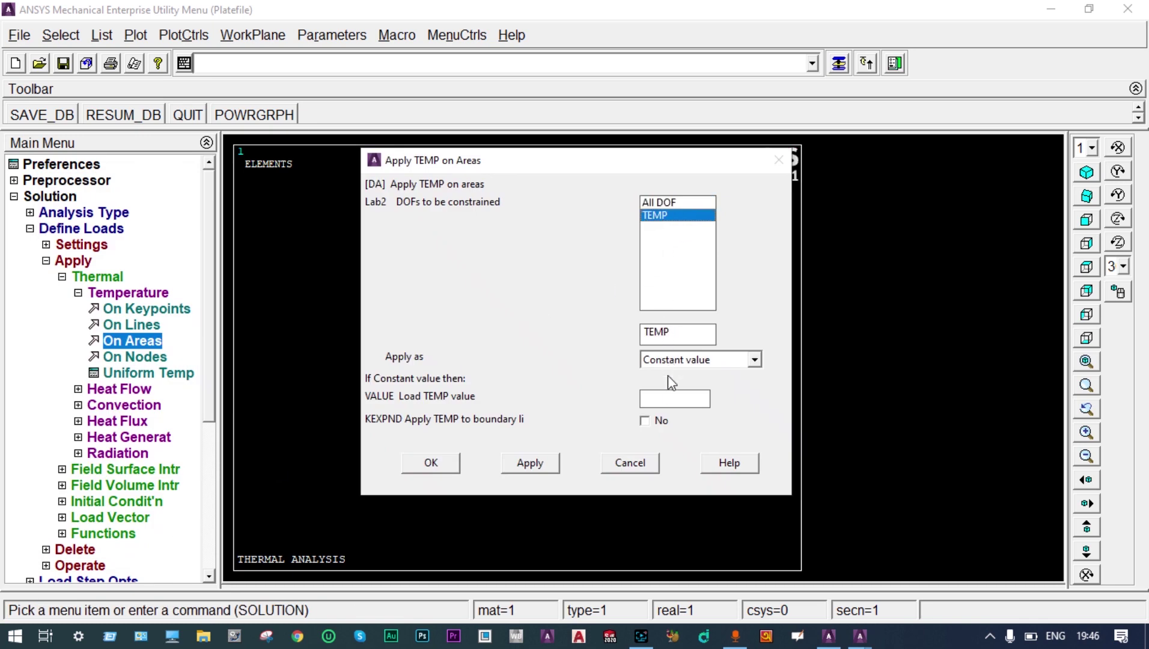
pyautogui.write('140')
pyautogui.click(536, 464)
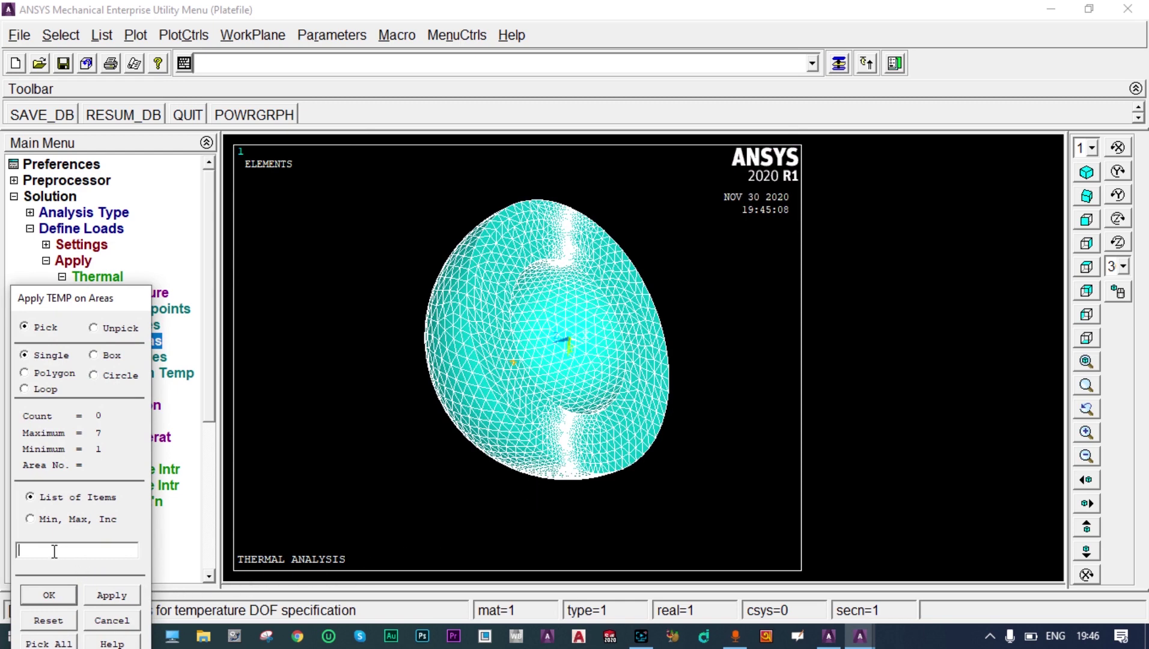
# Step: Fix the temperature at 30 on area 17 and close the dialog
pyautogui.write('17')
pyautogui.click(42, 595)
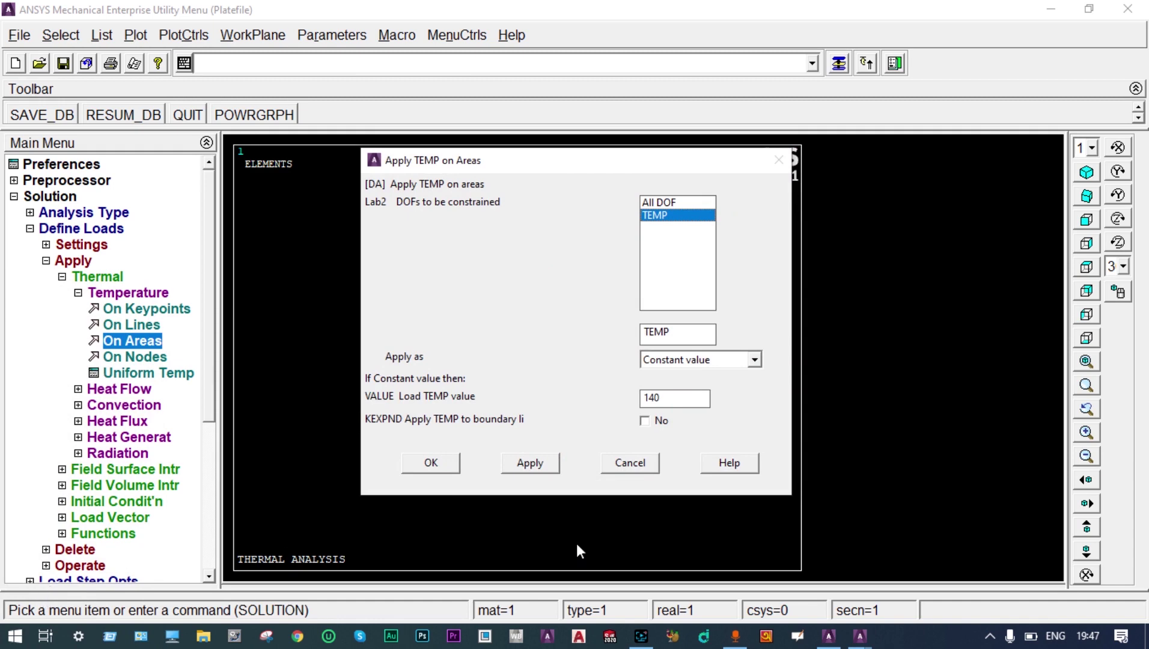
pyautogui.click(663, 396)
pyautogui.press('BackSpace')
pyautogui.press('BackSpace')
pyautogui.press('BackSpace')
pyautogui.write('30')
pyautogui.click(441, 466)
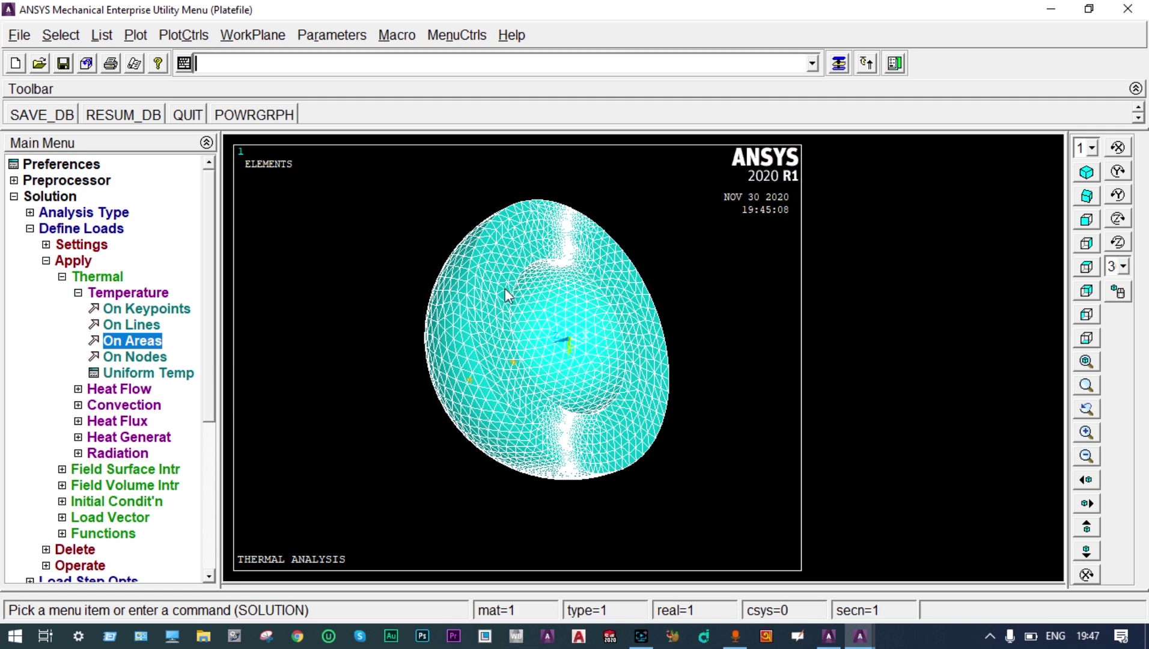
# Step: Solve the current load step, close the completion note and status listing, then enter General Postproc
pyautogui.moveTo(206, 353); pyautogui.dragTo(212, 421)
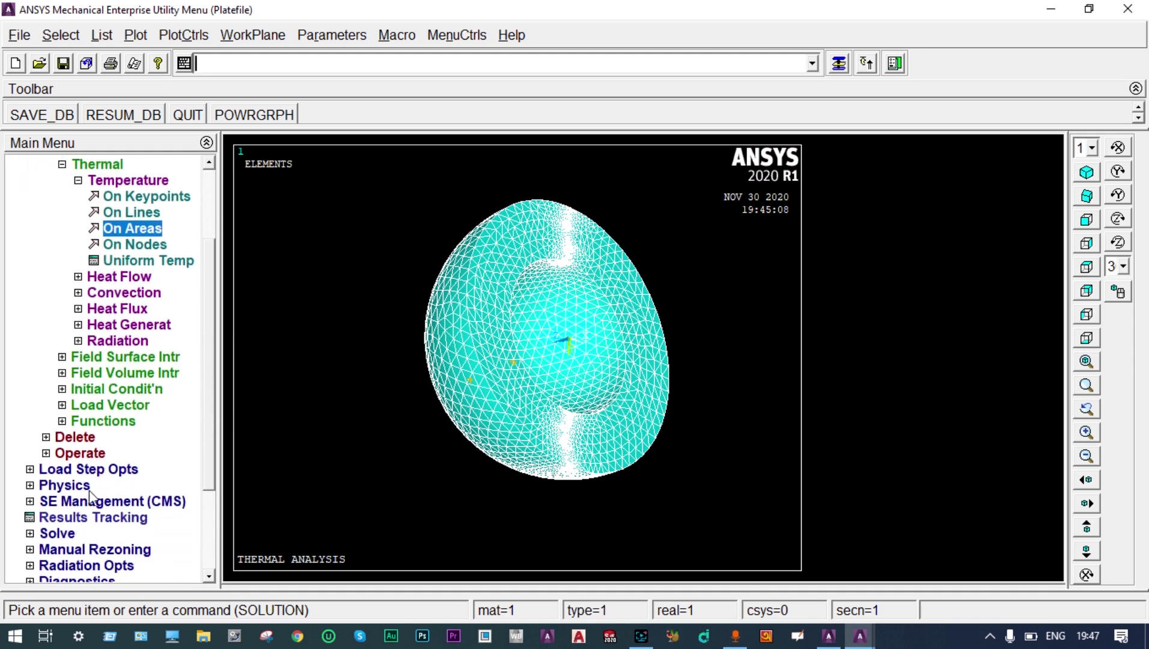
pyautogui.click(47, 536)
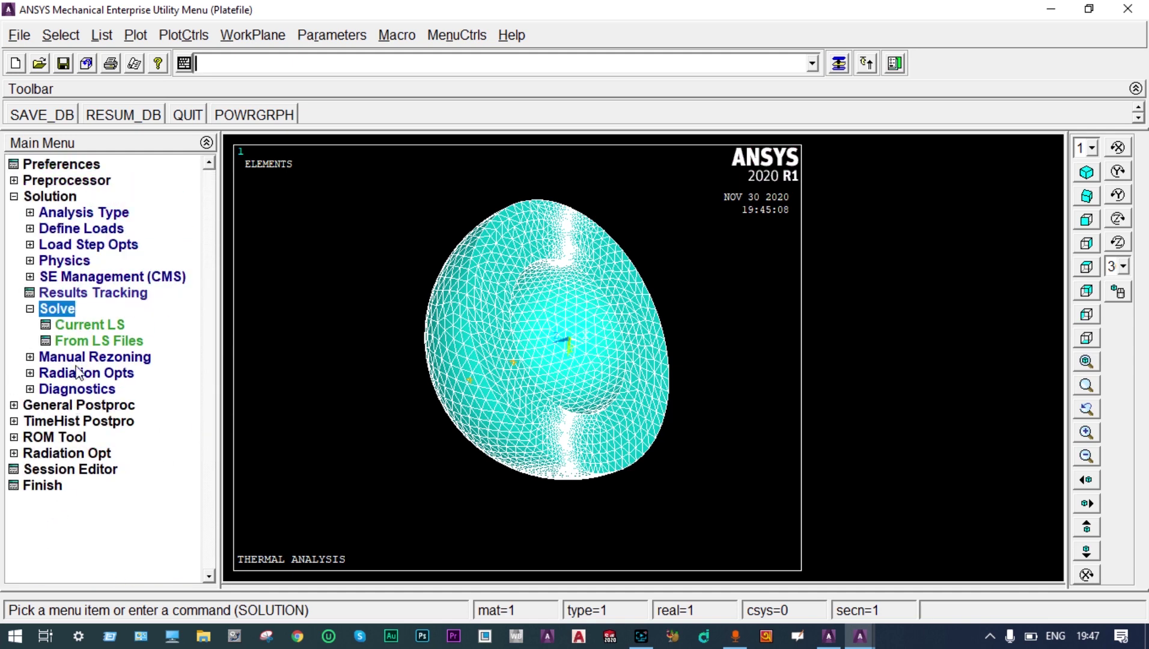
pyautogui.click(82, 325)
pyautogui.click(546, 395)
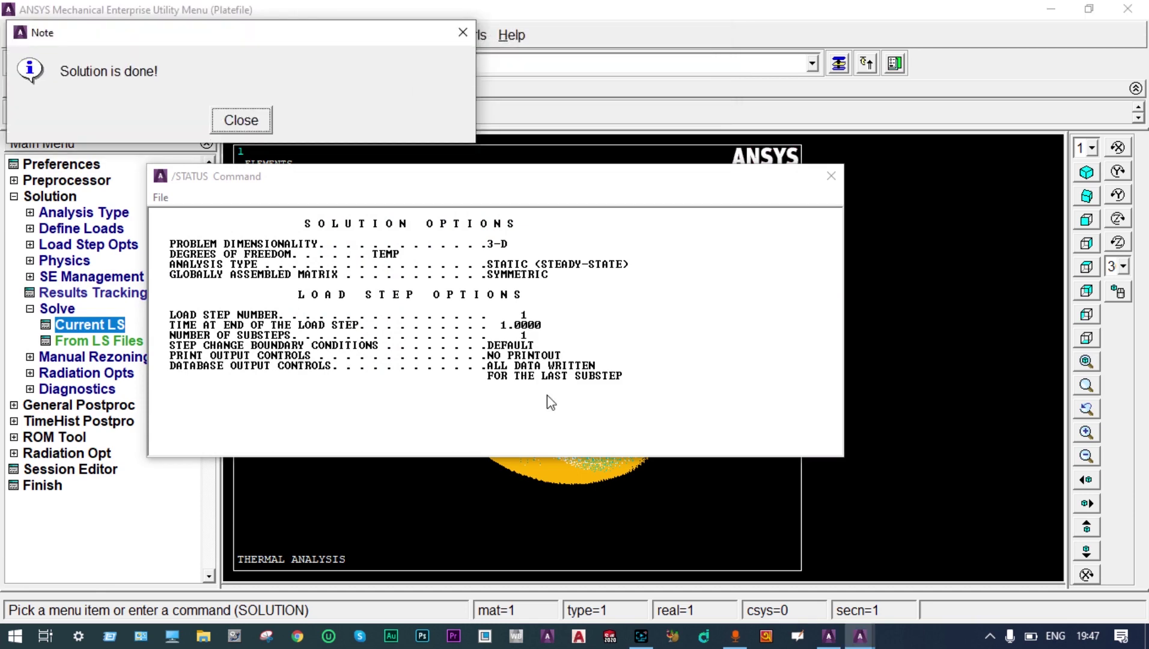
pyautogui.click(240, 120)
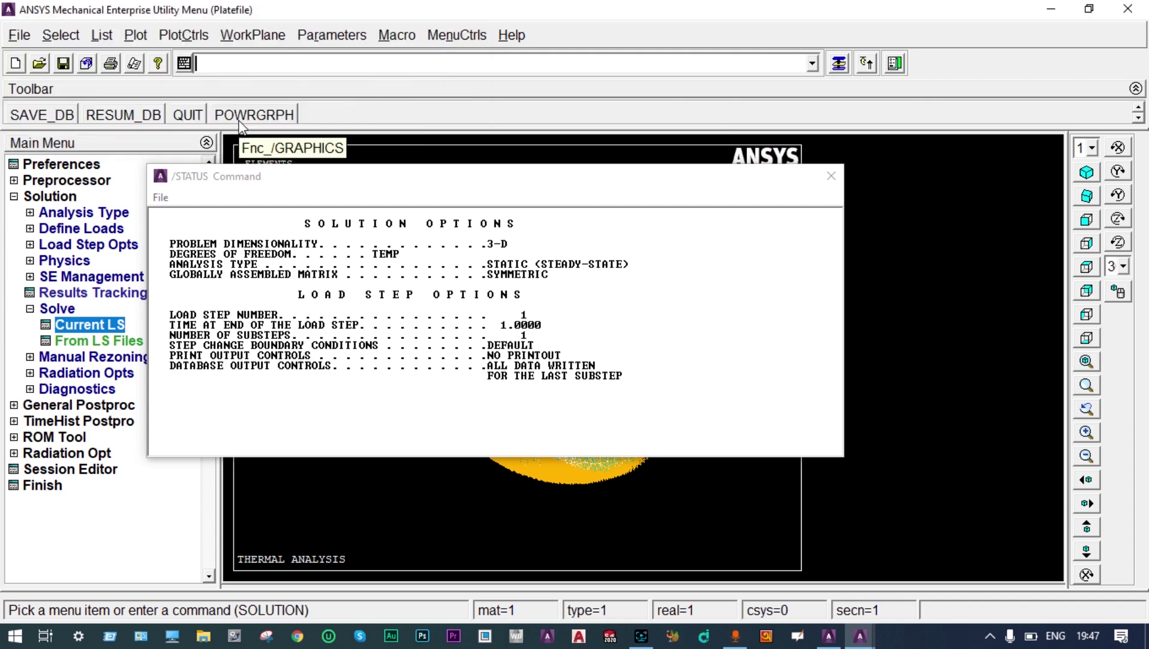
pyautogui.click(831, 176)
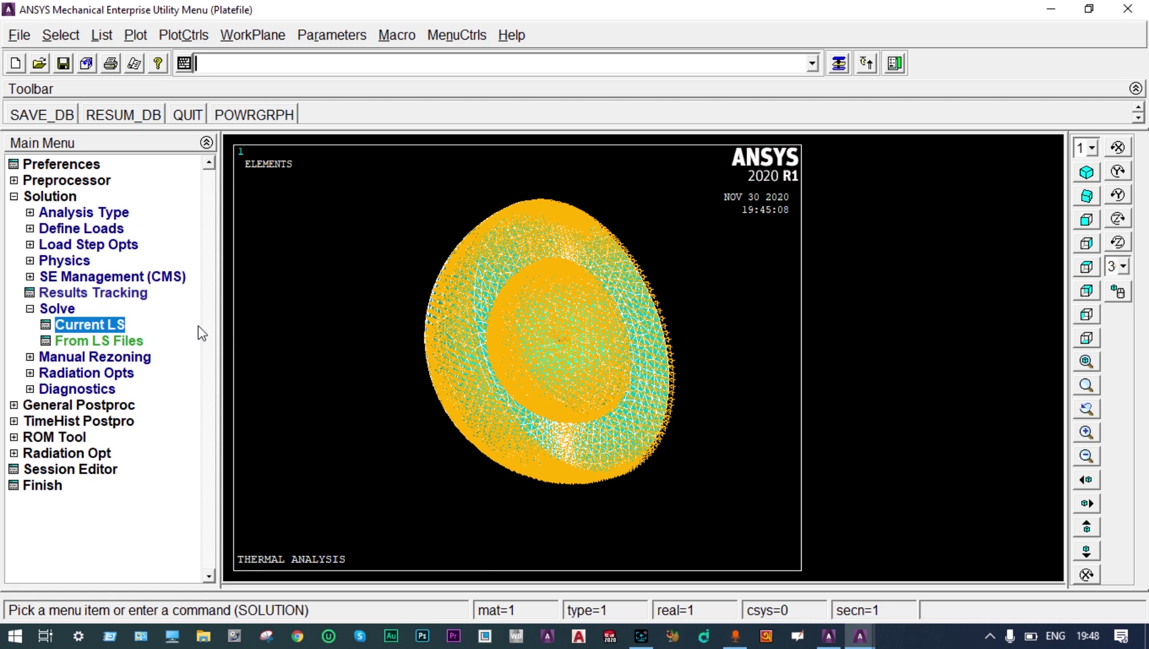
pyautogui.click(56, 411)
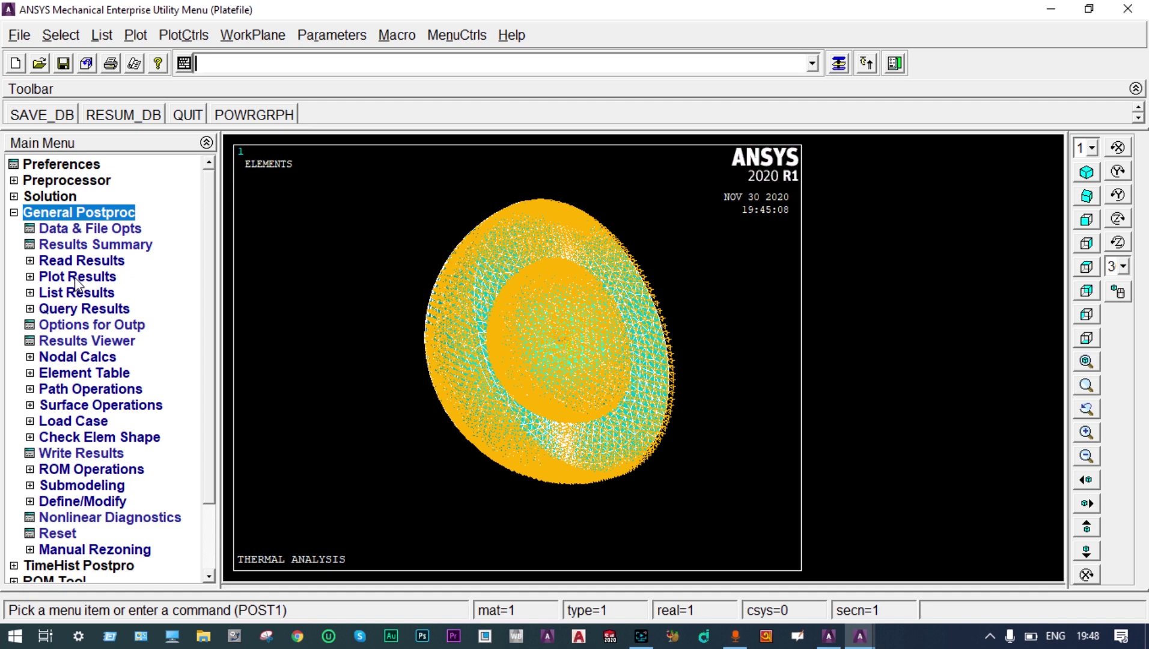
# Step: Contour DOF Solution > Nodal Temperature across the shell, ranging from 30 to 140
pyautogui.click(46, 277)
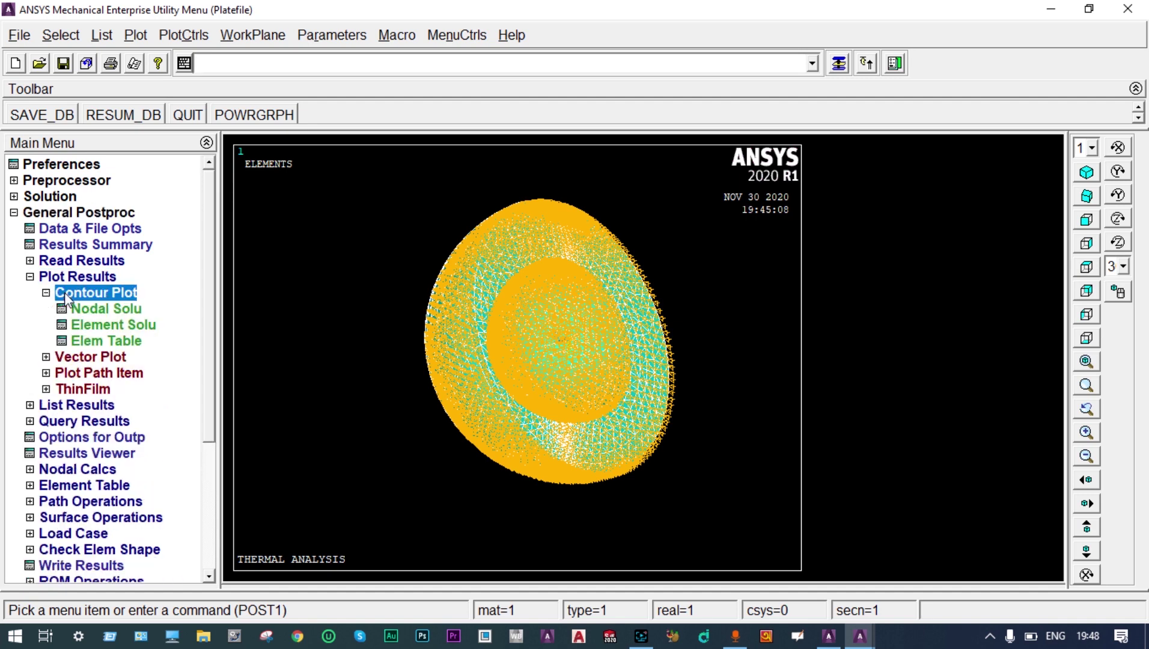
pyautogui.click(86, 307)
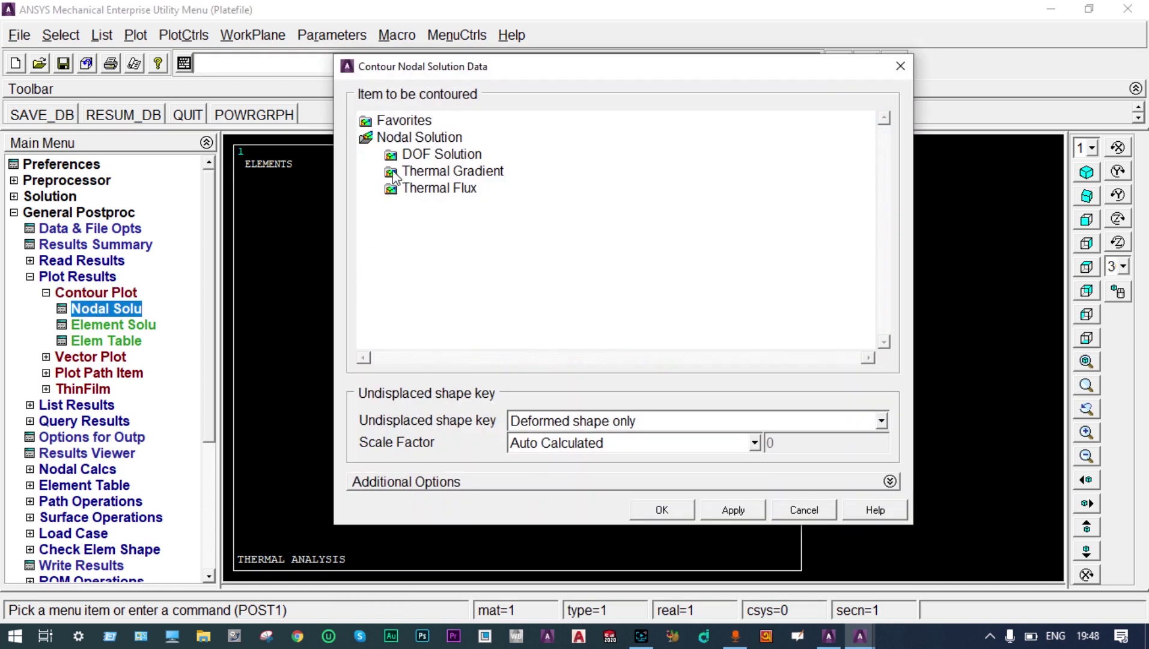
pyautogui.doubleClick(405, 139)
pyautogui.doubleClick(405, 140)
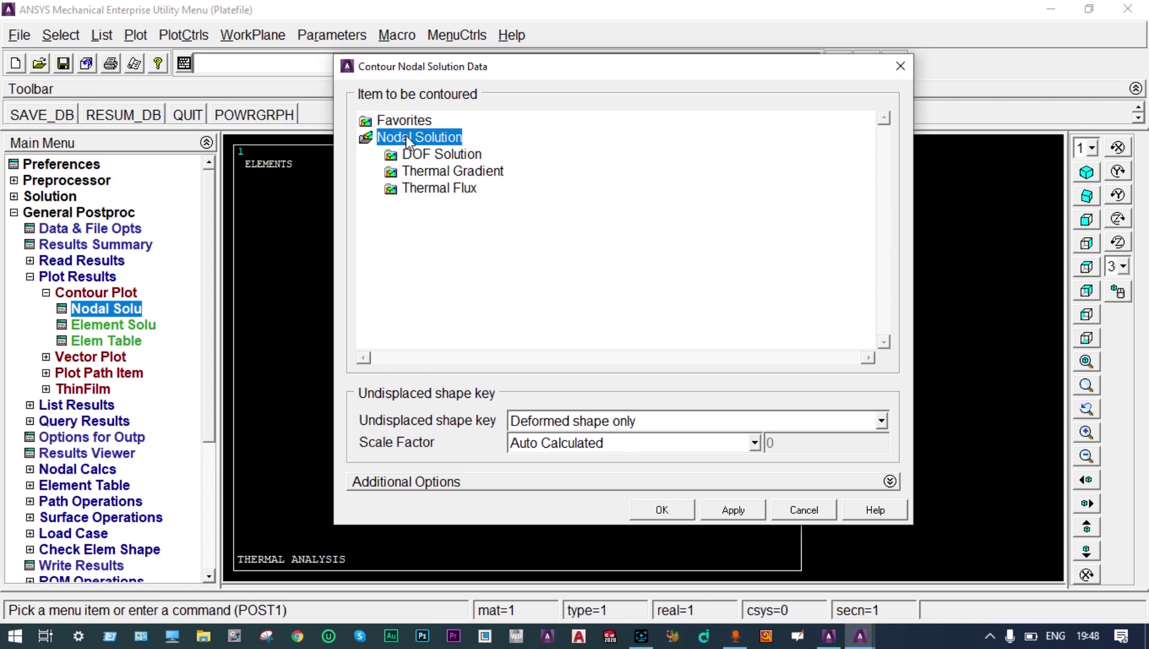
pyautogui.doubleClick(420, 154)
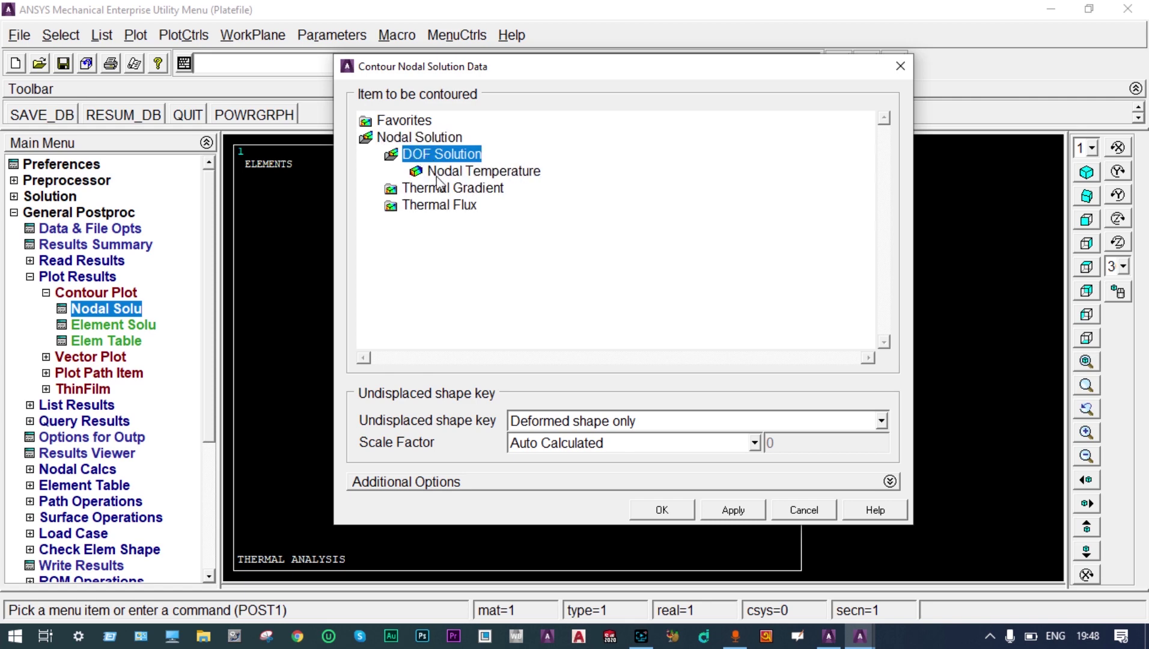
pyautogui.click(444, 173)
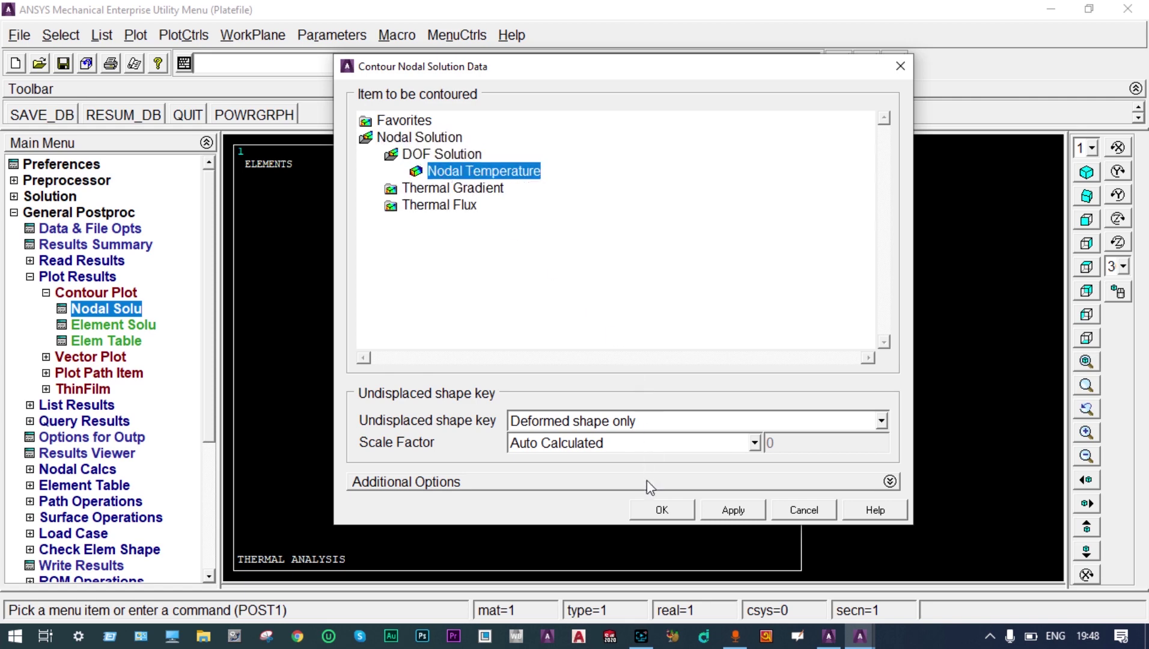
pyautogui.click(661, 510)
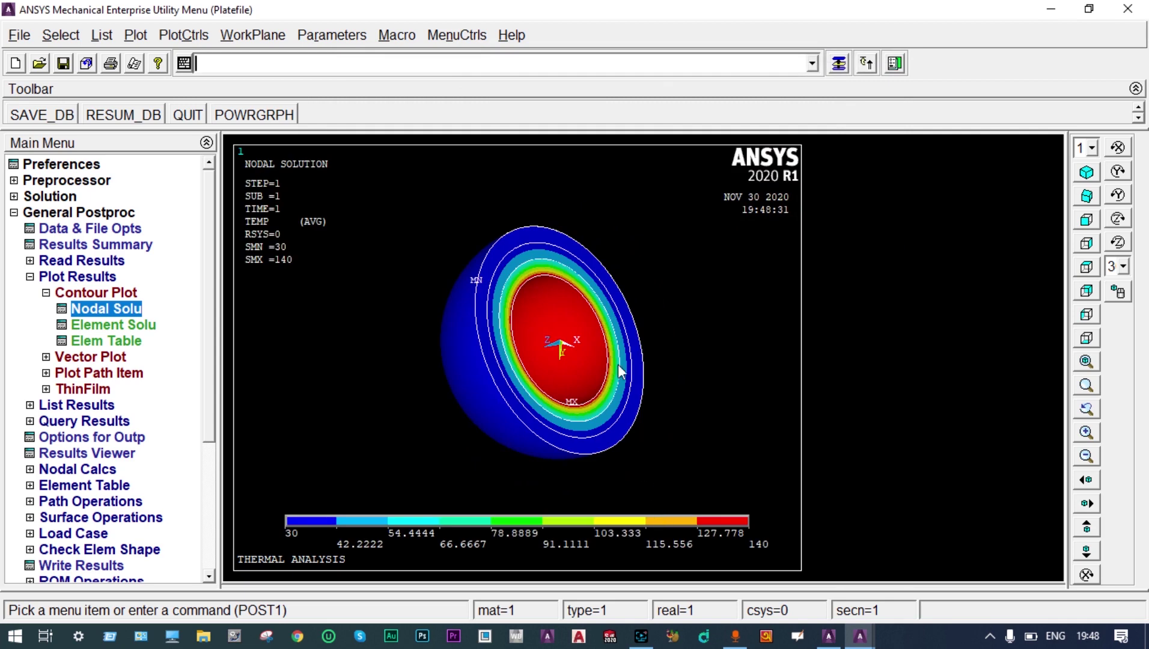
pyautogui.scroll(-1, 603, 356)
pyautogui.scroll(3, 604, 355)
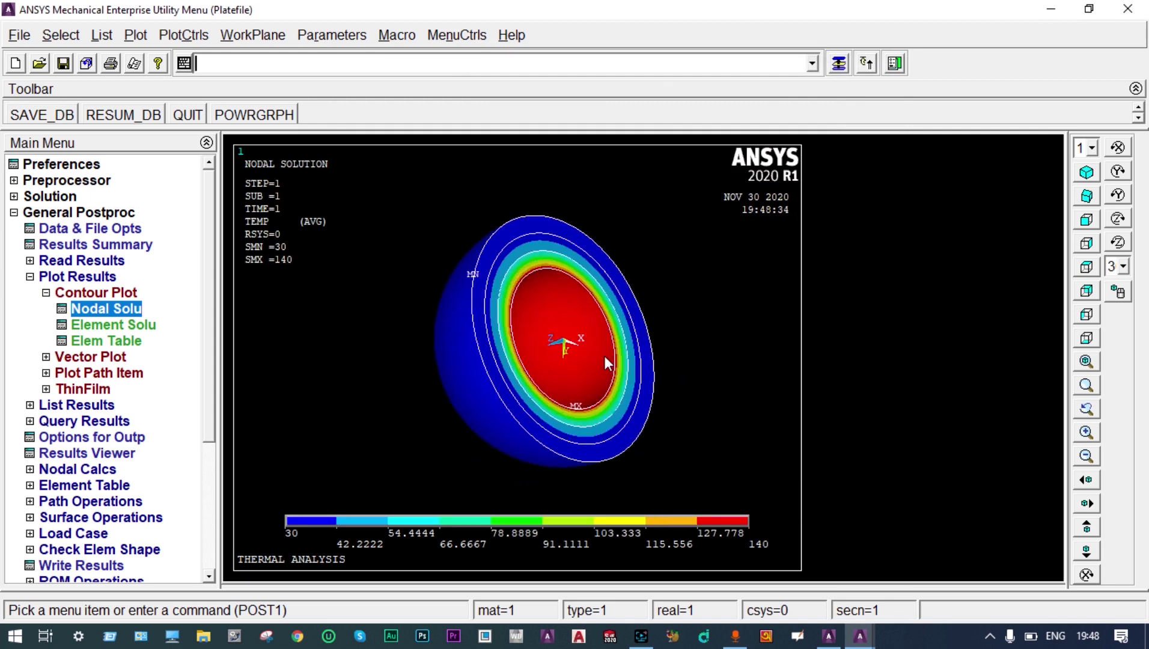
pyautogui.scroll(2, 604, 356)
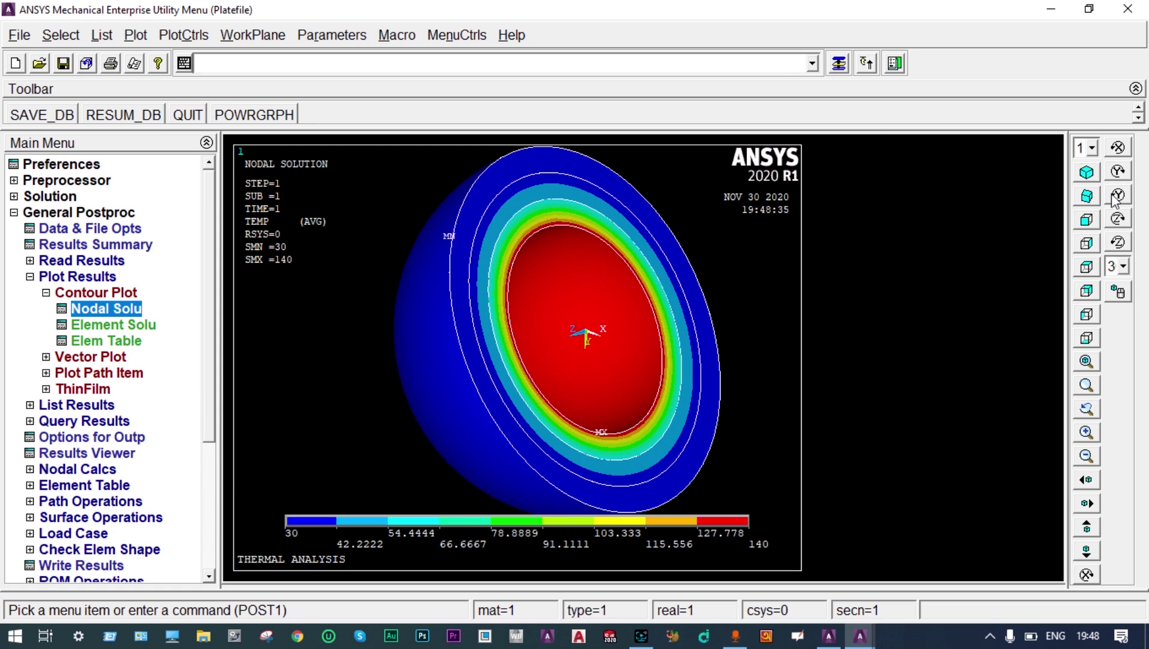
# Step: Show the temperature contour from the back and zoom in on the bands from 30 to 140
pyautogui.click(1088, 220)
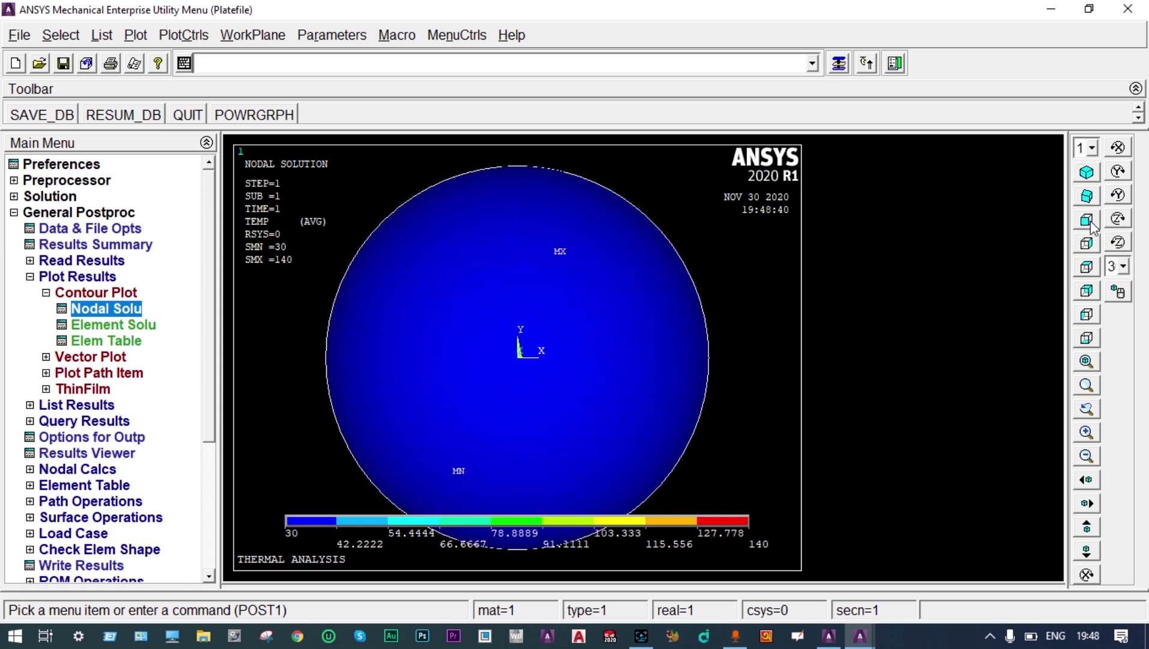
pyautogui.click(1092, 292)
pyautogui.scroll(2, 488, 453)
pyautogui.scroll(1, 607, 427)
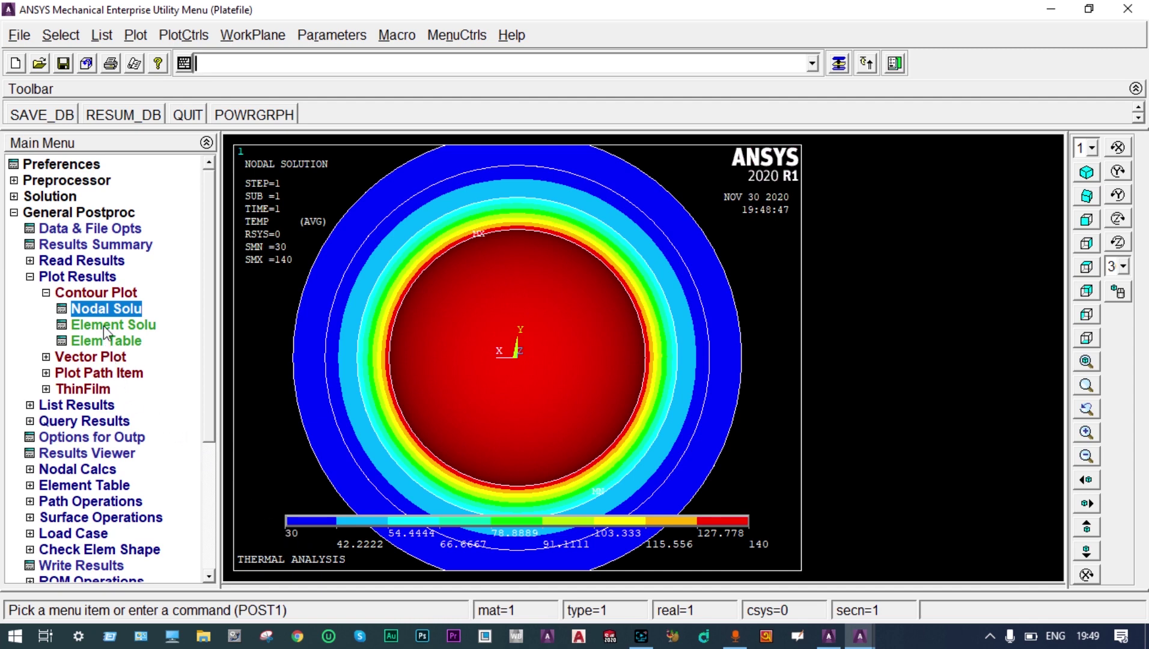
# Step: Contour the thermal gradient vector sum (TGSUM), ranging 0.087284 to 2.16376
pyautogui.click(104, 310)
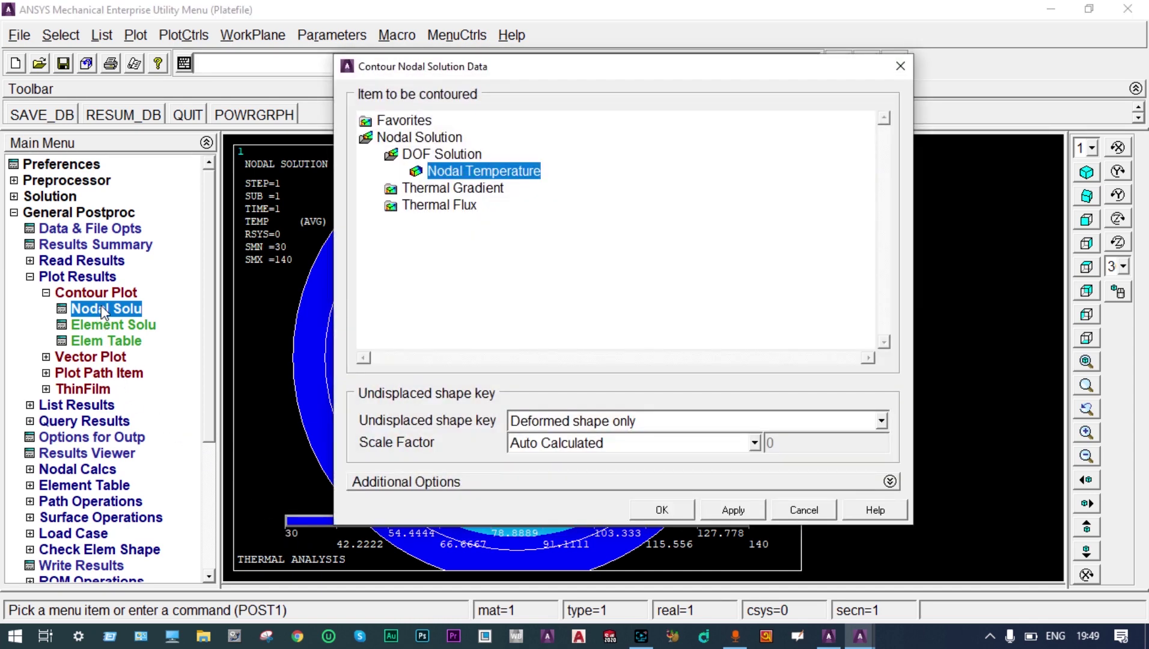
pyautogui.click(435, 188)
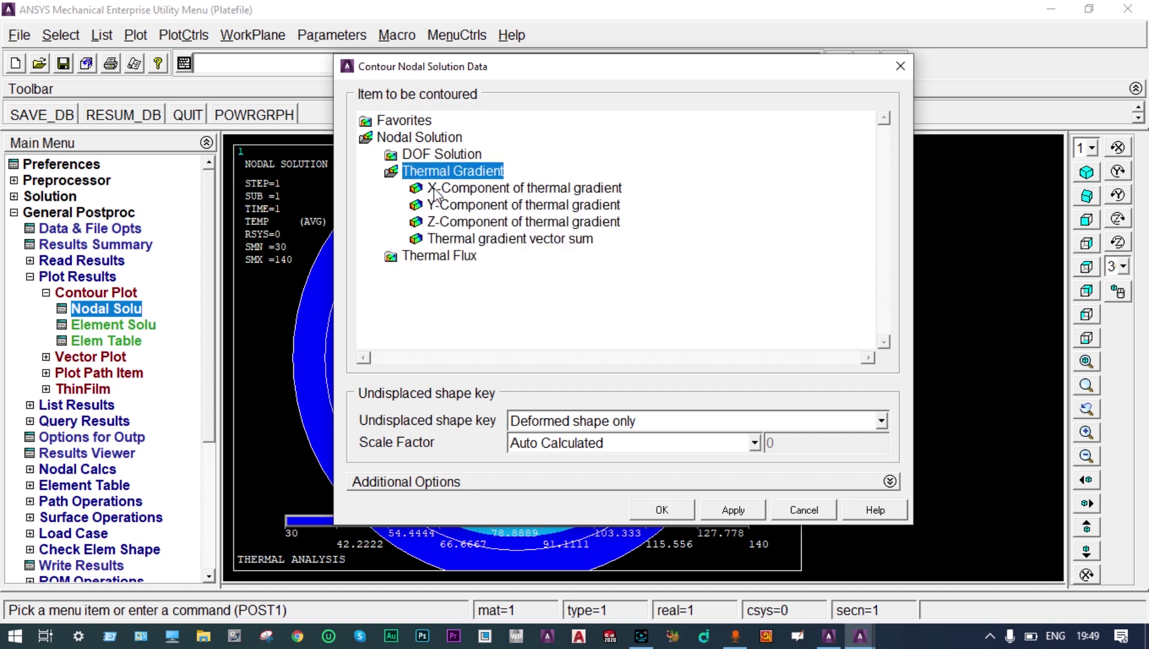
pyautogui.click(466, 241)
pyautogui.click(679, 507)
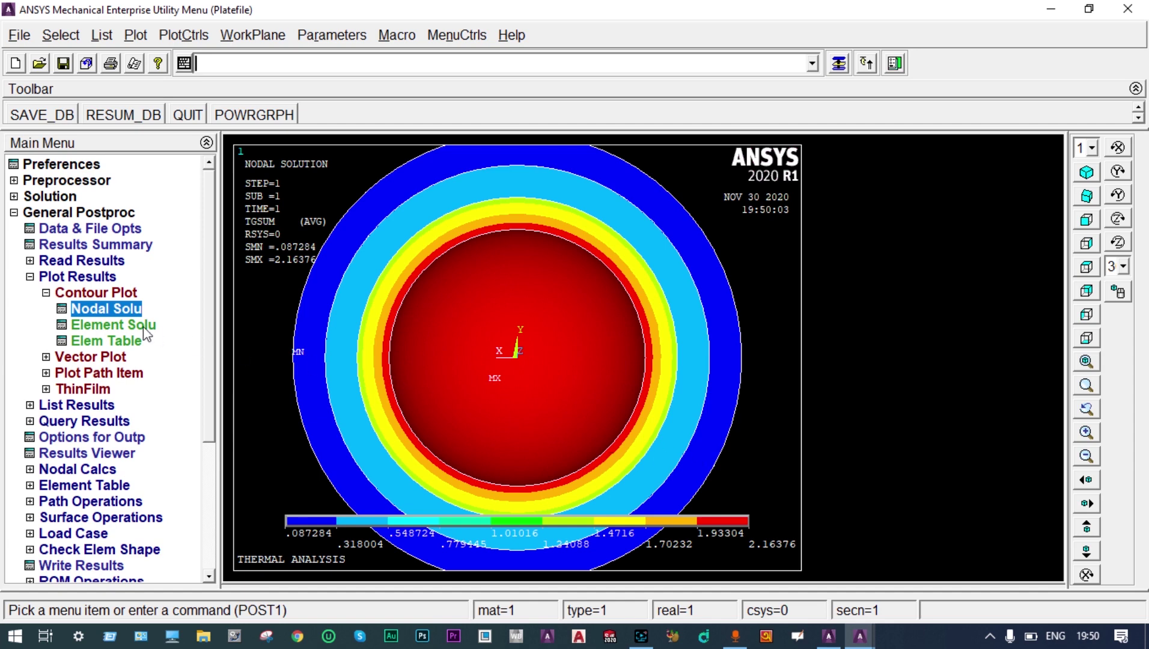
# Step: Plot the thermal flux vector sum (TFSUM) contour, spanning 0.013965 to 0.043275
pyautogui.click(122, 307)
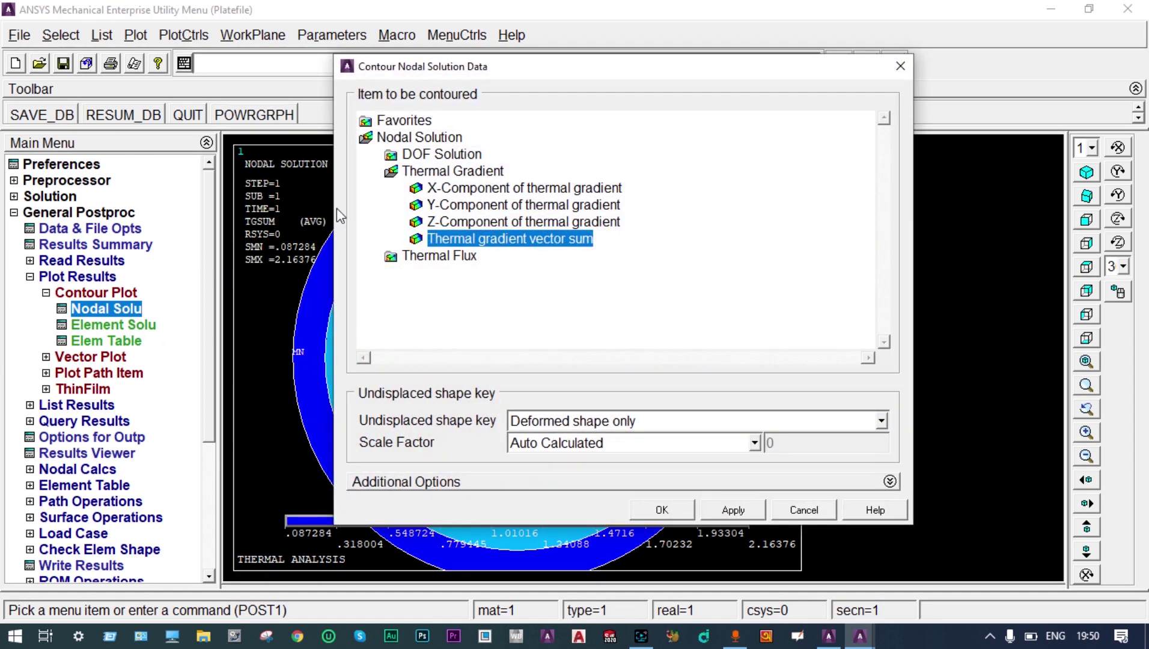
pyautogui.click(431, 256)
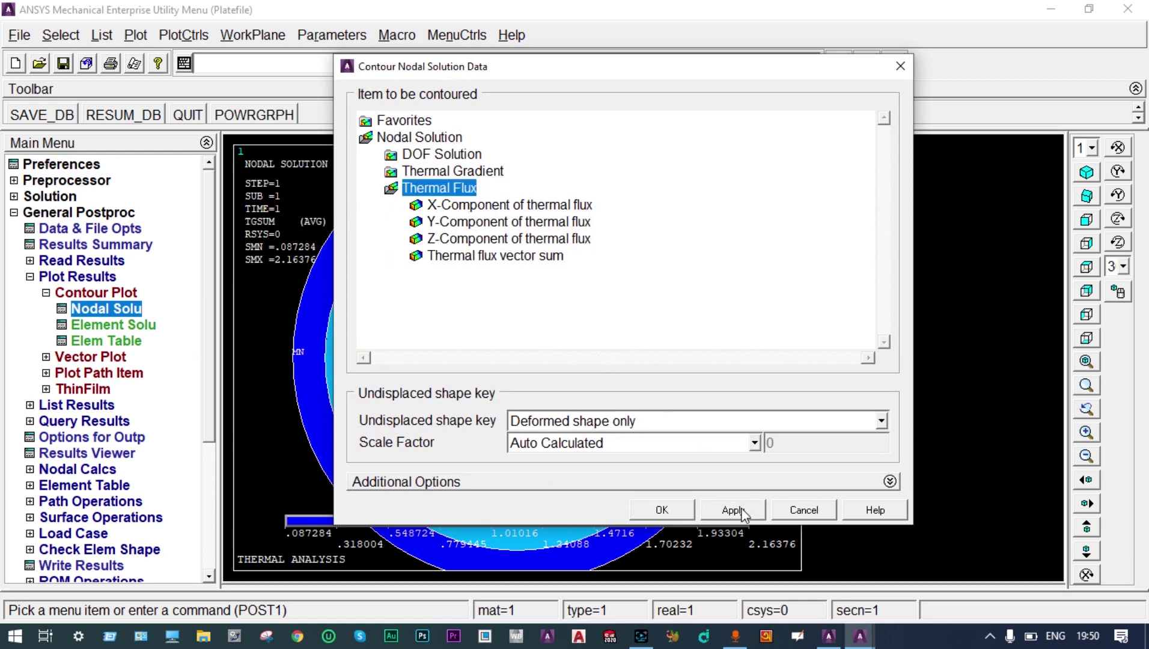
pyautogui.doubleClick(472, 258)
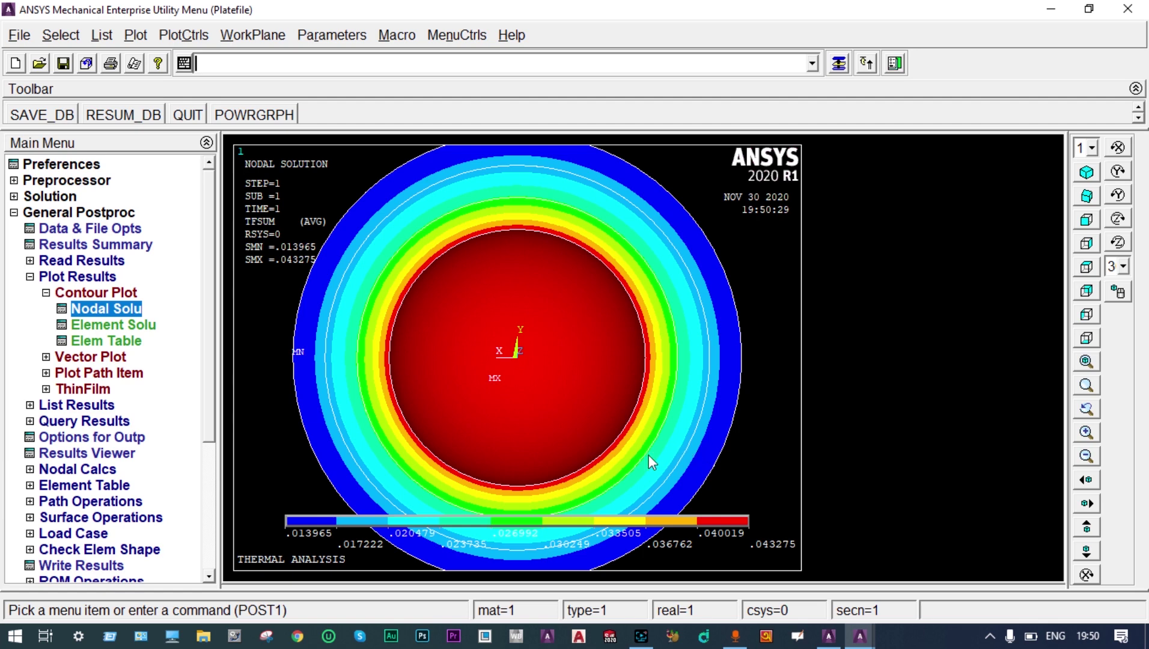
# Step: List the nodal temperature at every node (140 at node 1), then close the listing
pyautogui.click(41, 405)
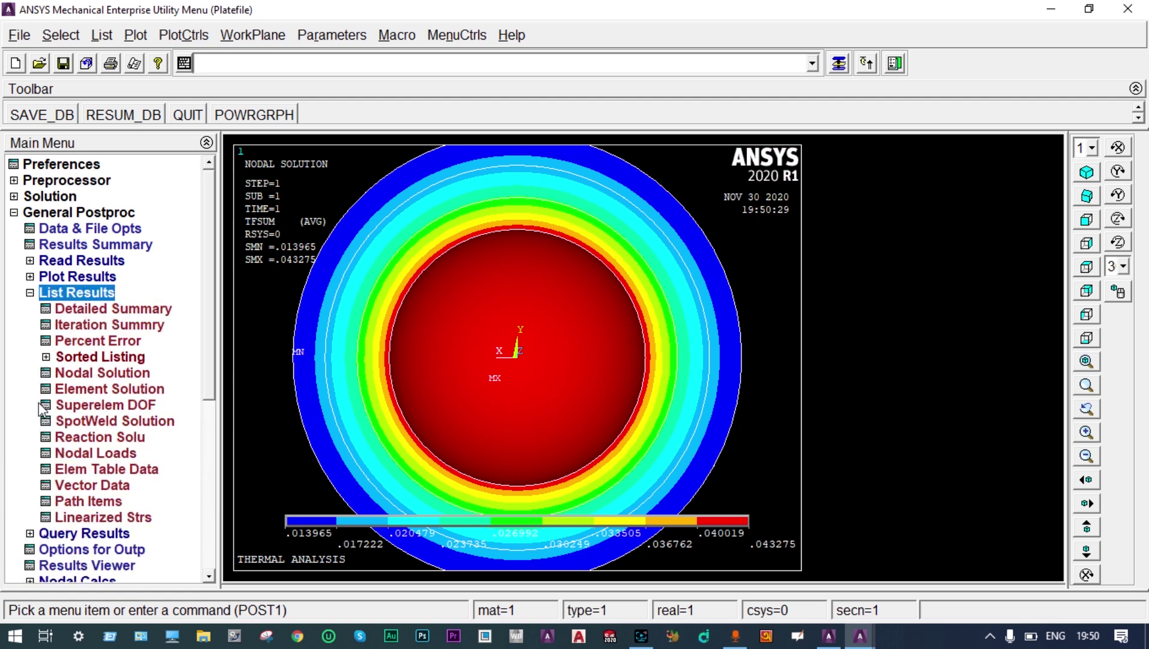
pyautogui.click(96, 374)
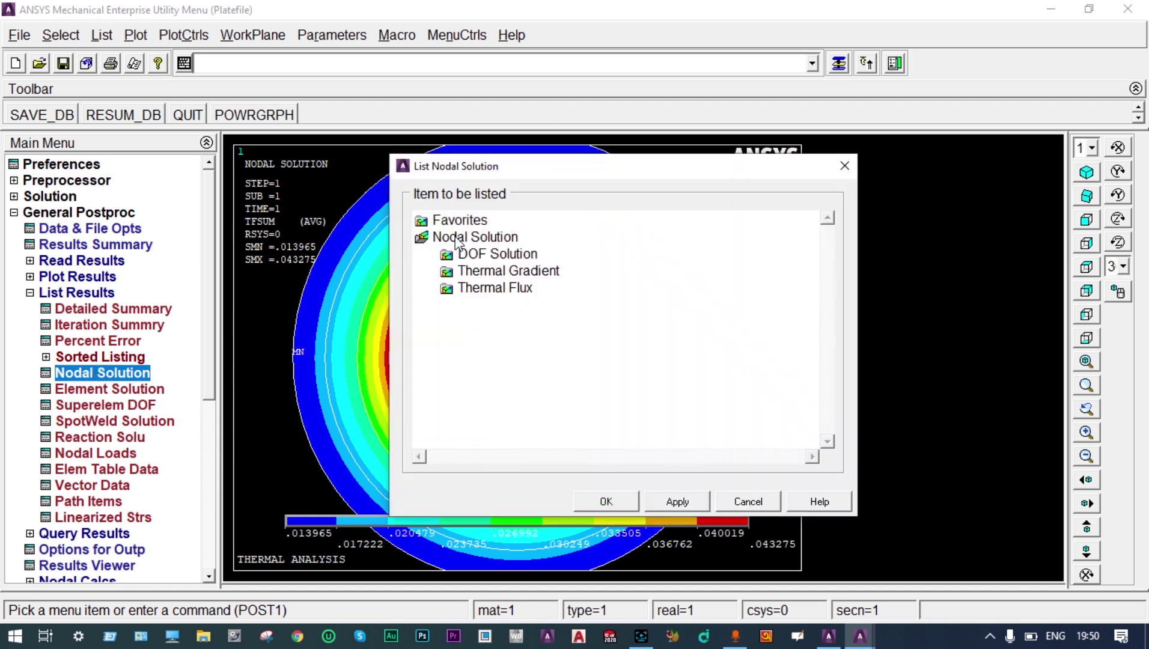
pyautogui.click(513, 253)
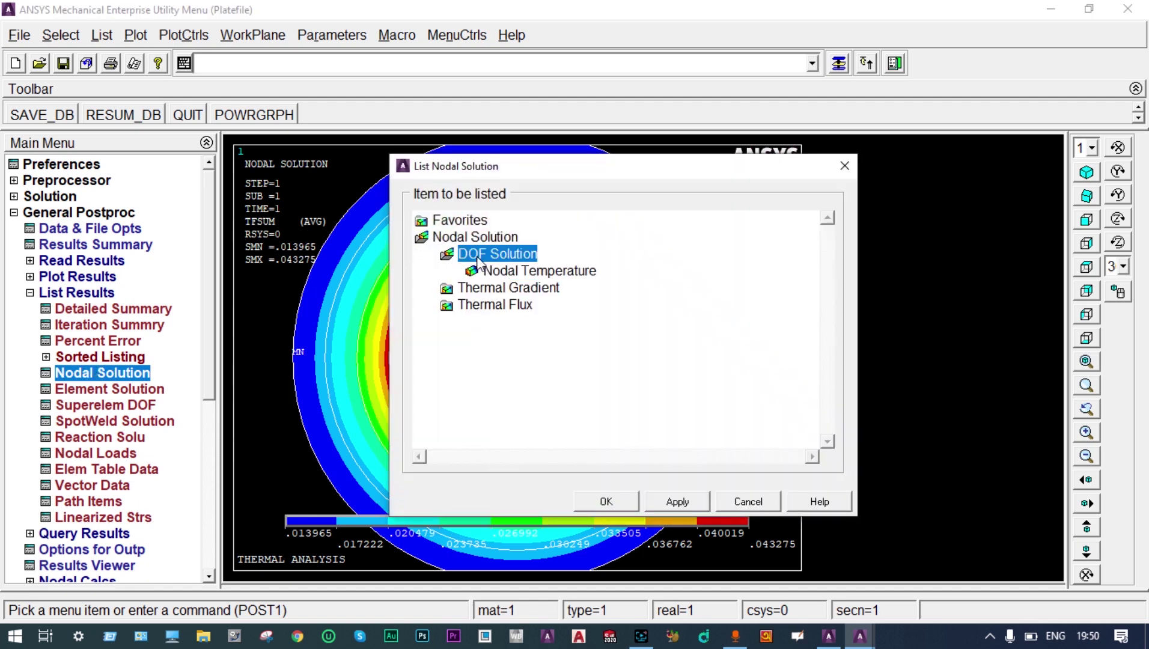
pyautogui.click(516, 272)
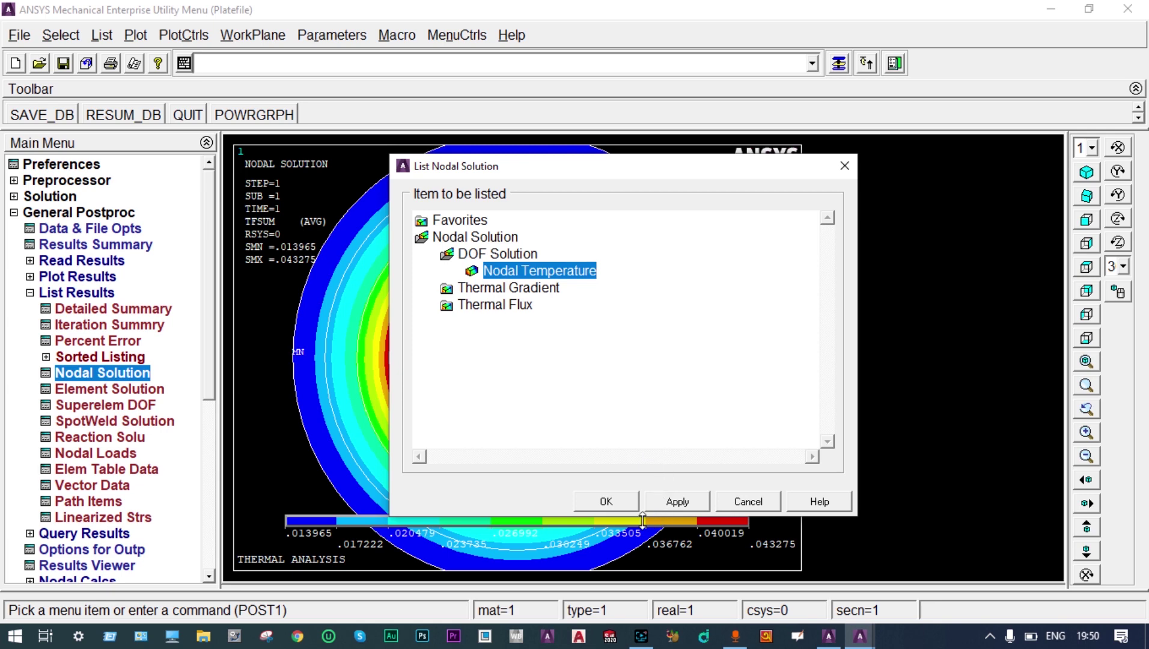
pyautogui.click(619, 501)
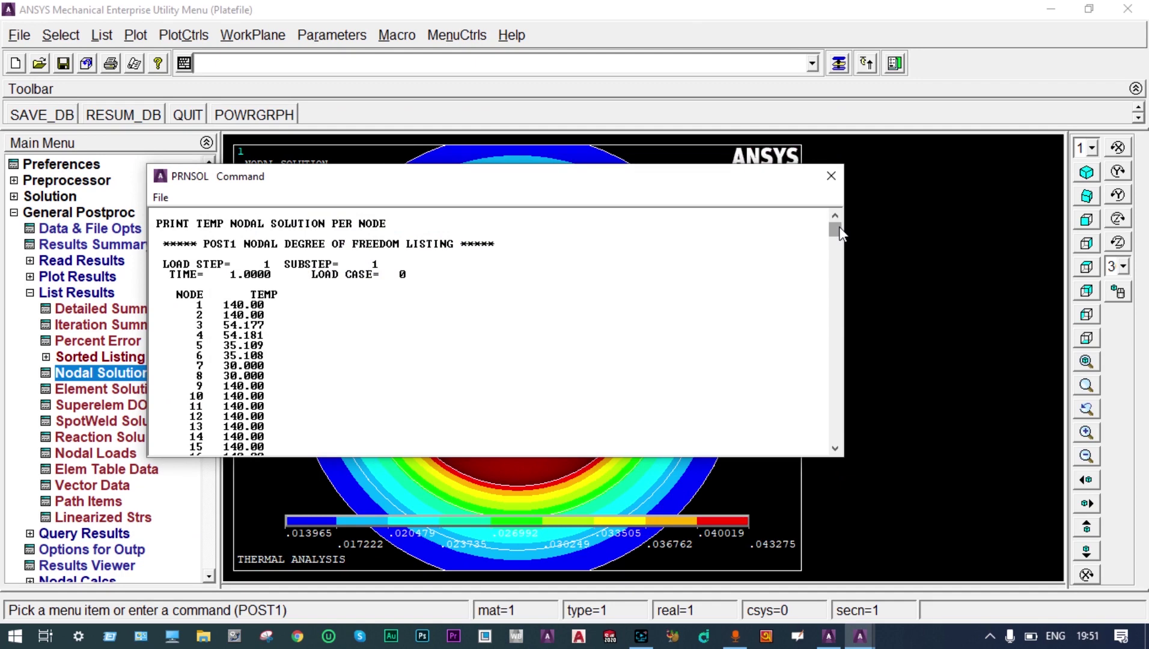
pyautogui.moveTo(839, 229); pyautogui.dragTo(835, 456)
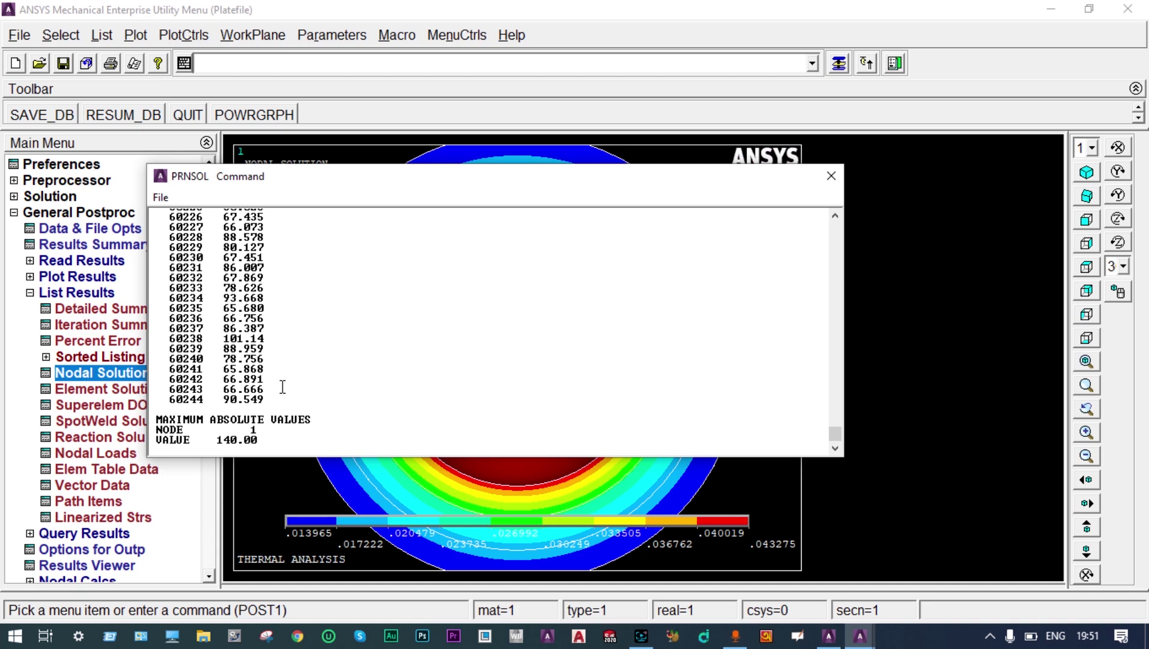
pyautogui.click(832, 178)
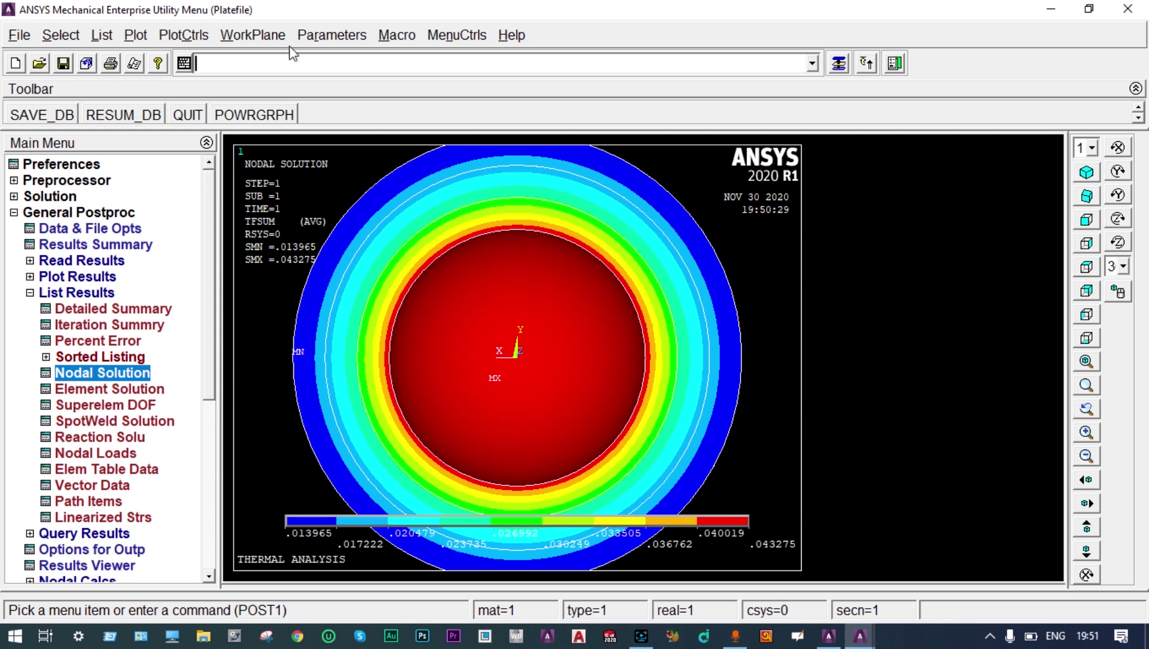
# Step: Turn on node numbering so node labels overlay the TFSUM flux contour (.013965 to .043275)
pyautogui.click(184, 34)
pyautogui.click(206, 107)
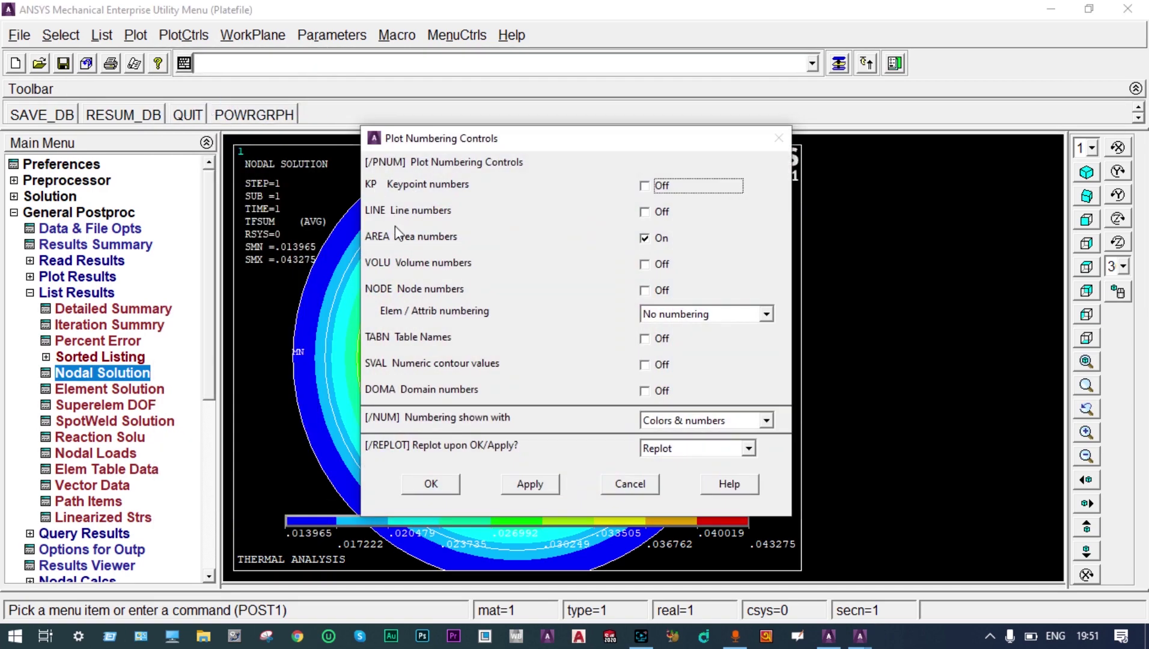
pyautogui.click(644, 290)
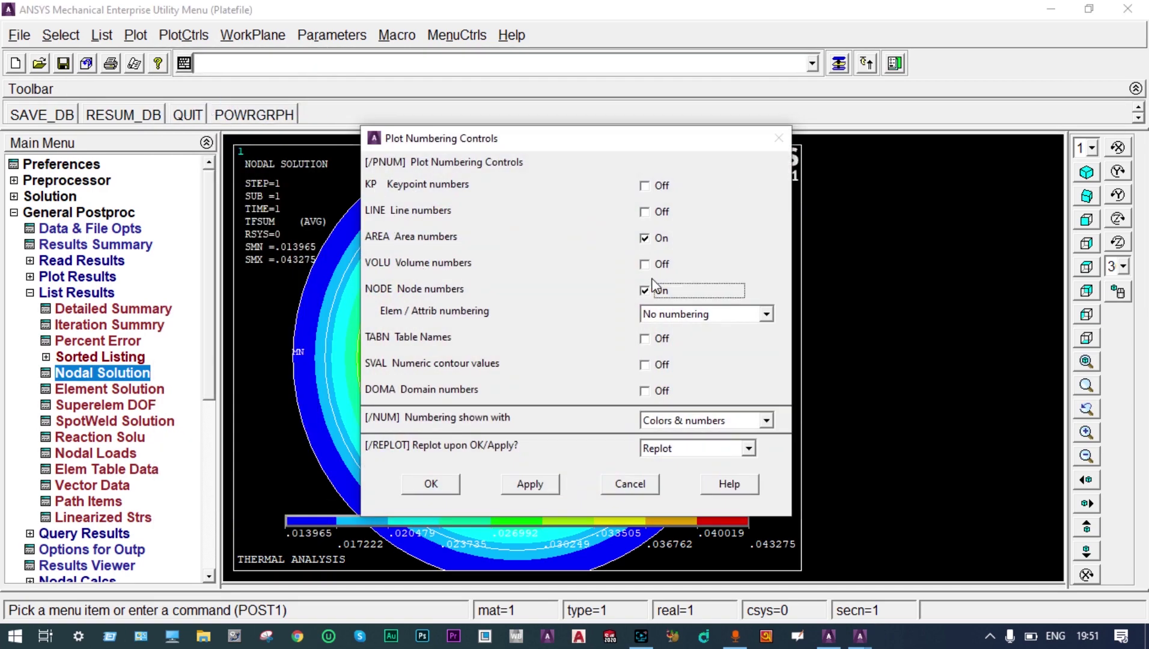
pyautogui.click(431, 484)
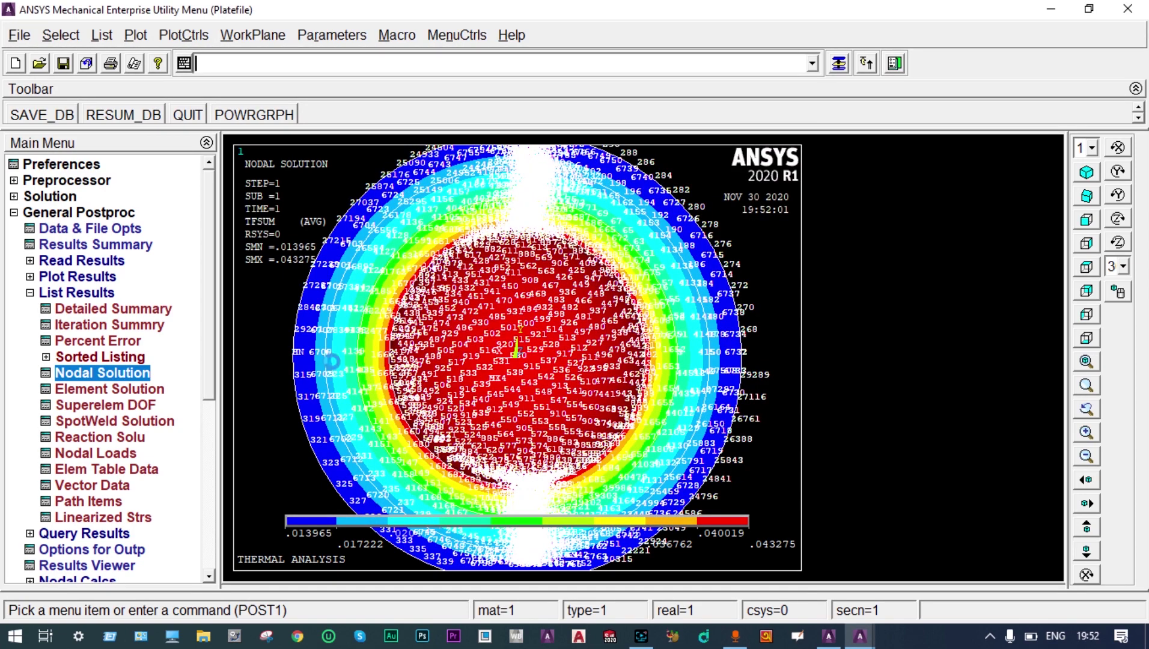
pyautogui.scroll(1, 333, 361)
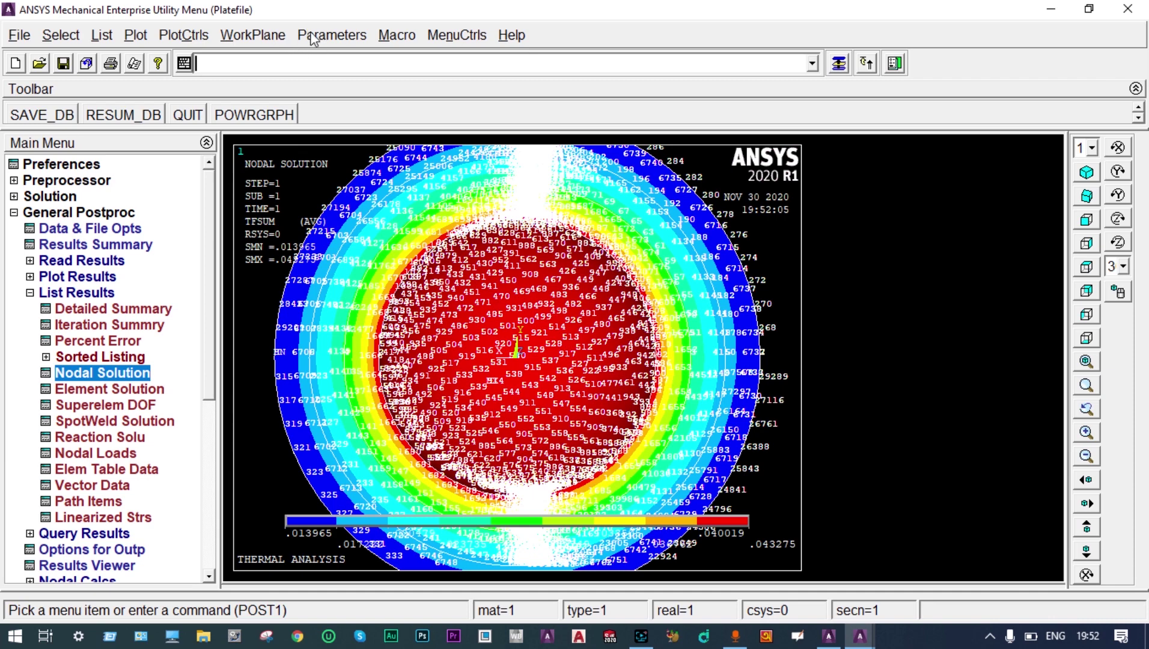
pyautogui.click(191, 40)
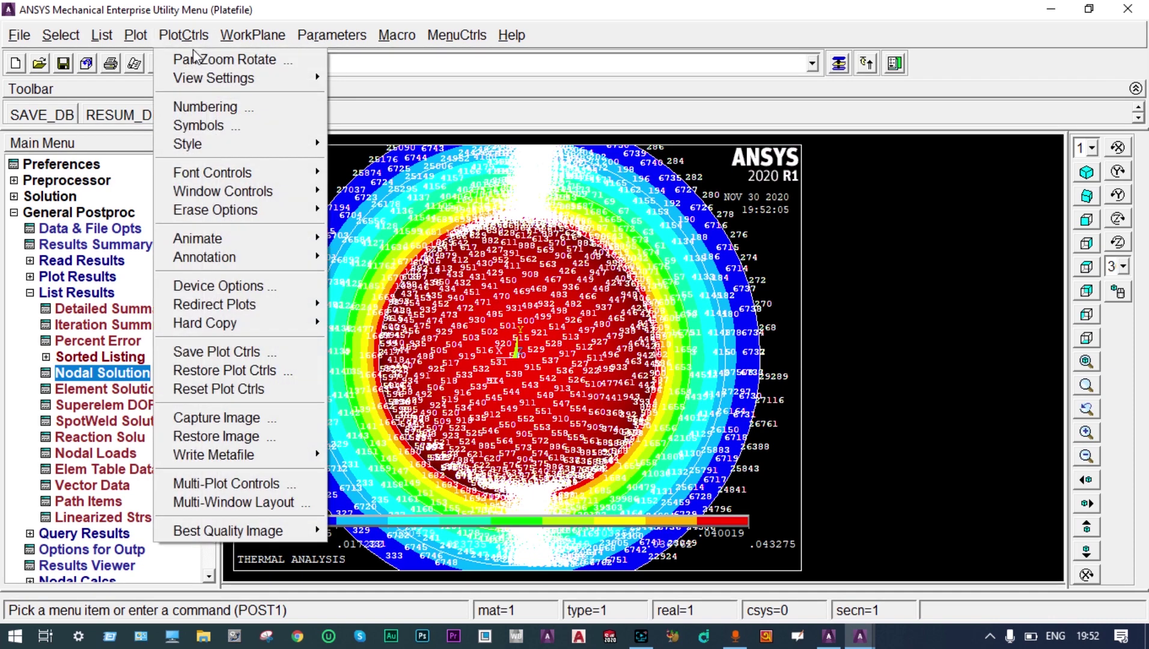
# Step: Box-zoom into part of the shell wall so node labels like 6707, 4139 and 223 are readable
pyautogui.click(194, 61)
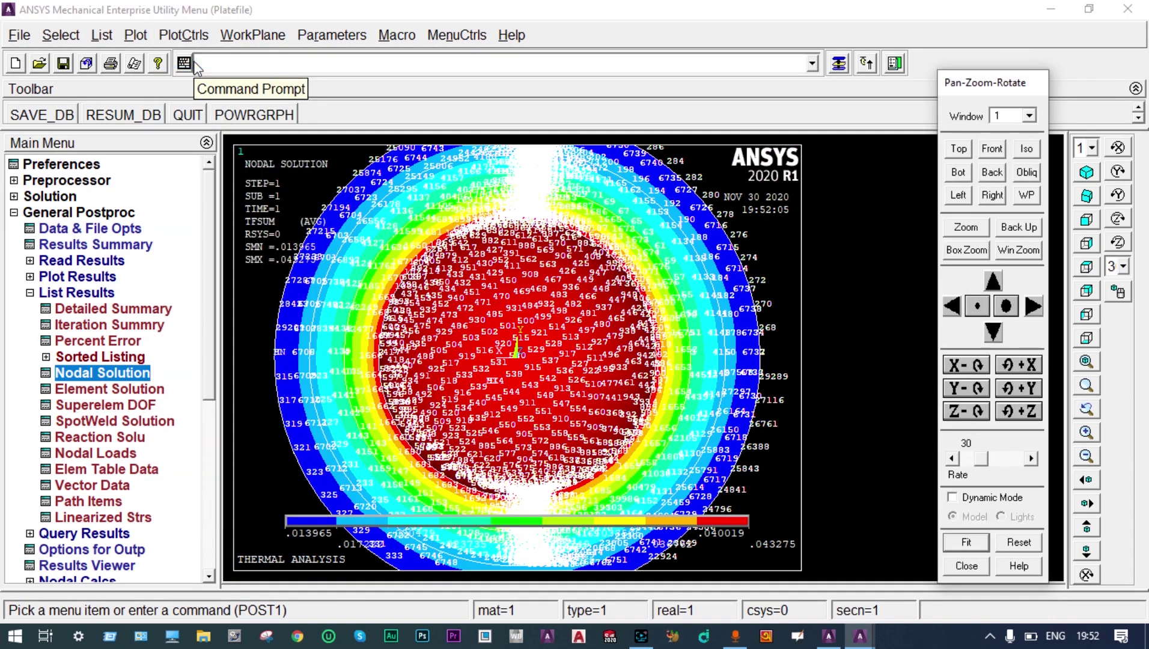
pyautogui.click(978, 251)
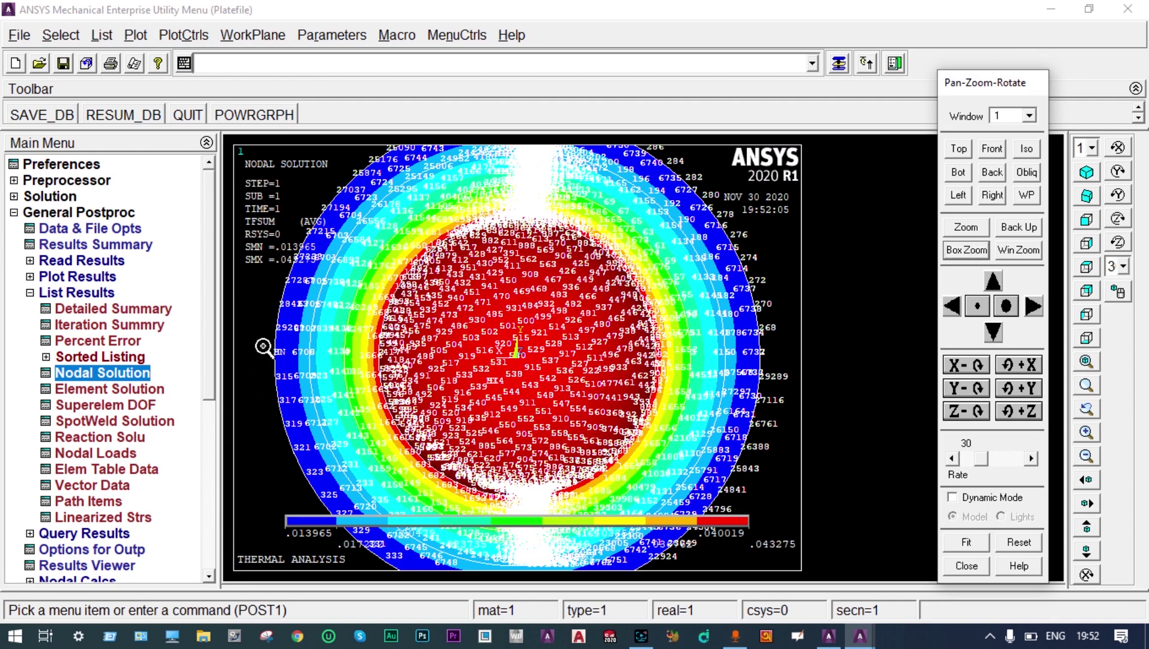
pyautogui.moveTo(263, 344); pyautogui.dragTo(396, 395)
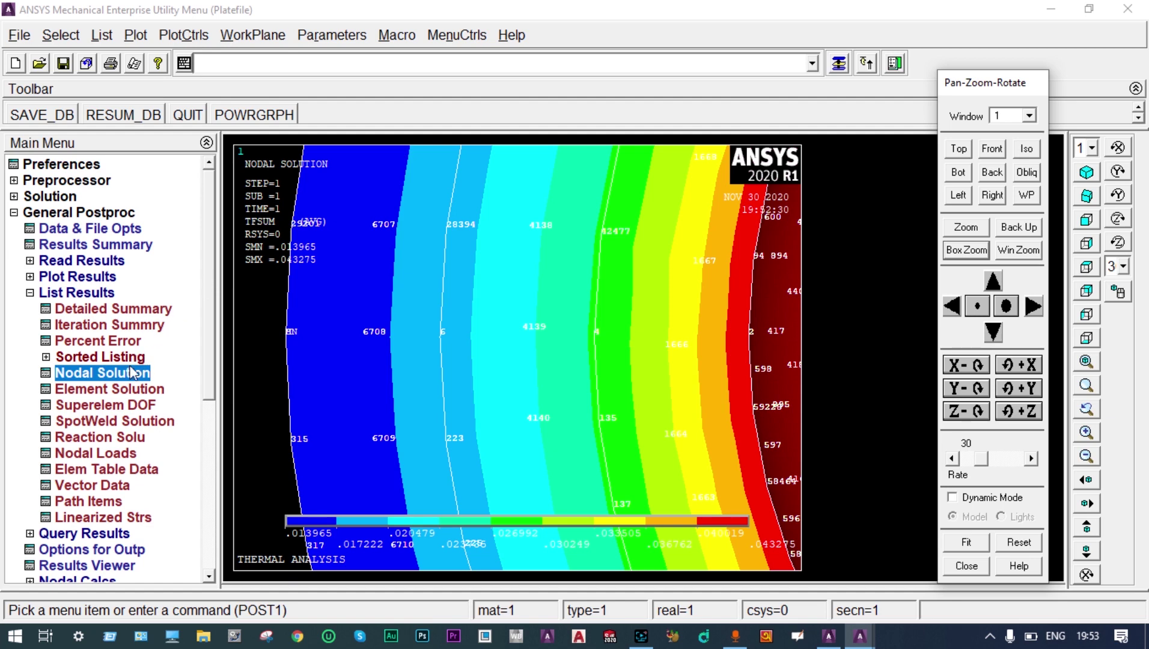
# Step: List nodal temperatures for every node and review values of 140, 54.18, 35.11 and 30 °C
pyautogui.click(84, 373)
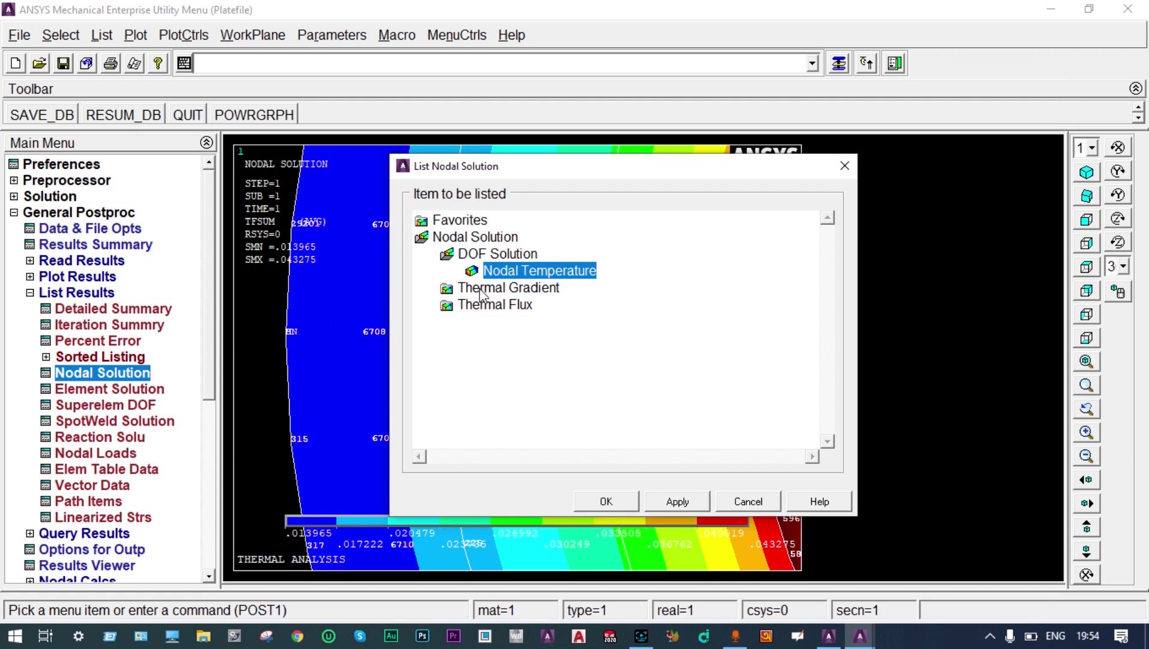
pyautogui.click(625, 501)
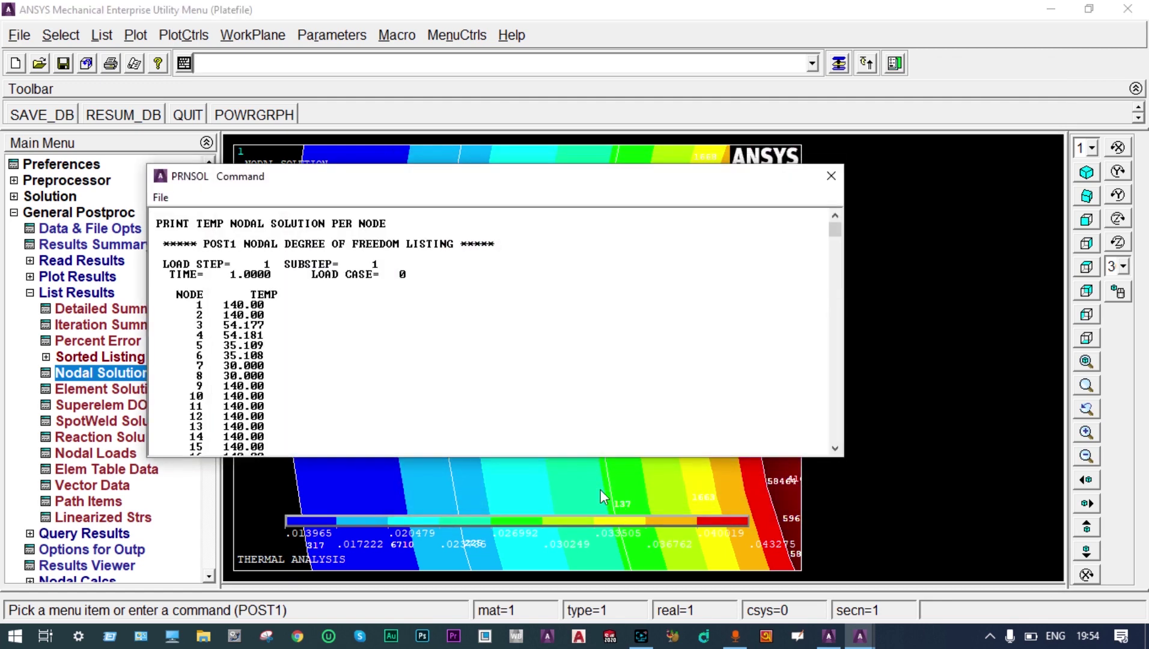
pyautogui.moveTo(661, 179); pyautogui.dragTo(889, 120)
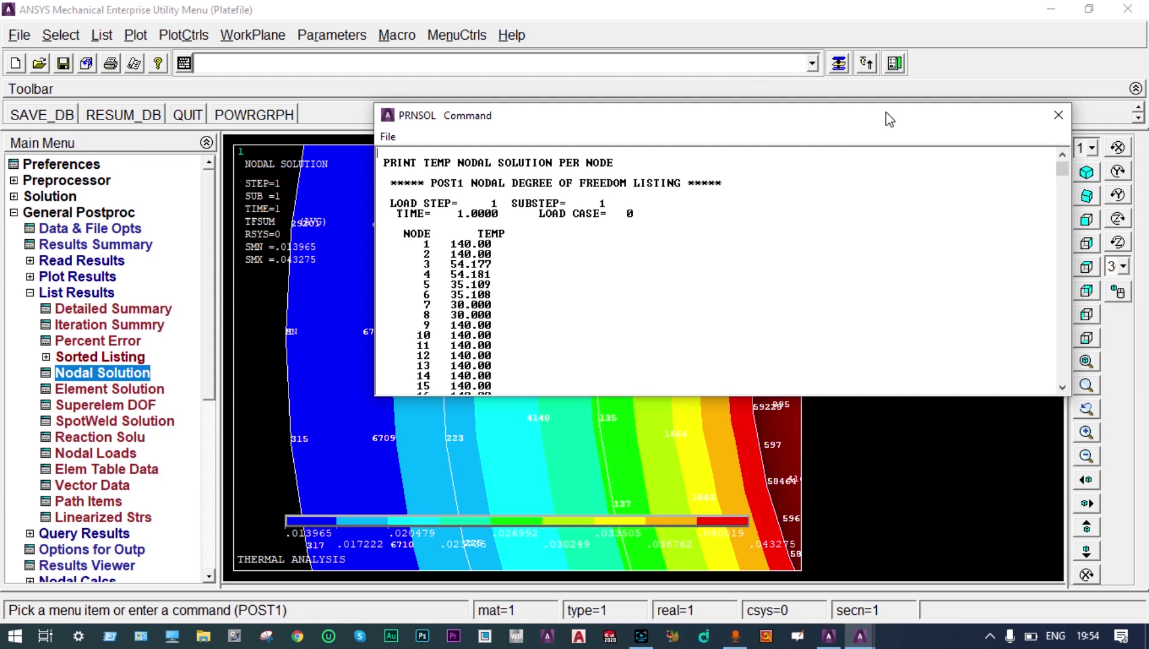
pyautogui.scroll(-3, 731, 309)
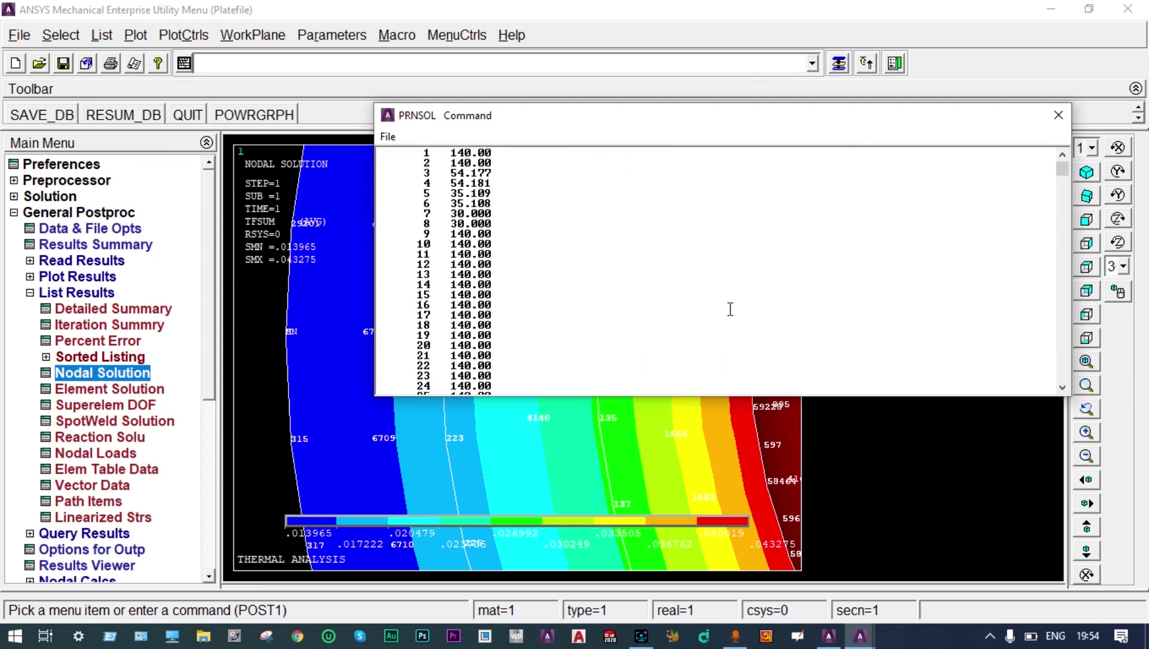
pyautogui.scroll(3, 427, 268)
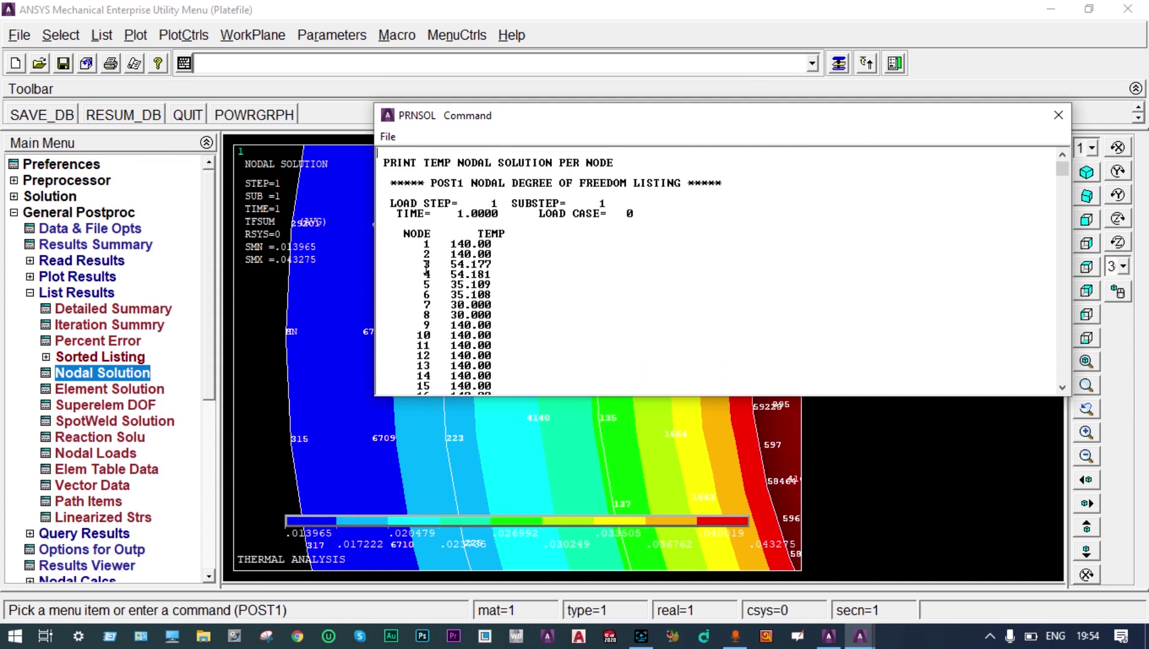
pyautogui.scroll(-10, 426, 268)
pyautogui.scroll(-15, 452, 264)
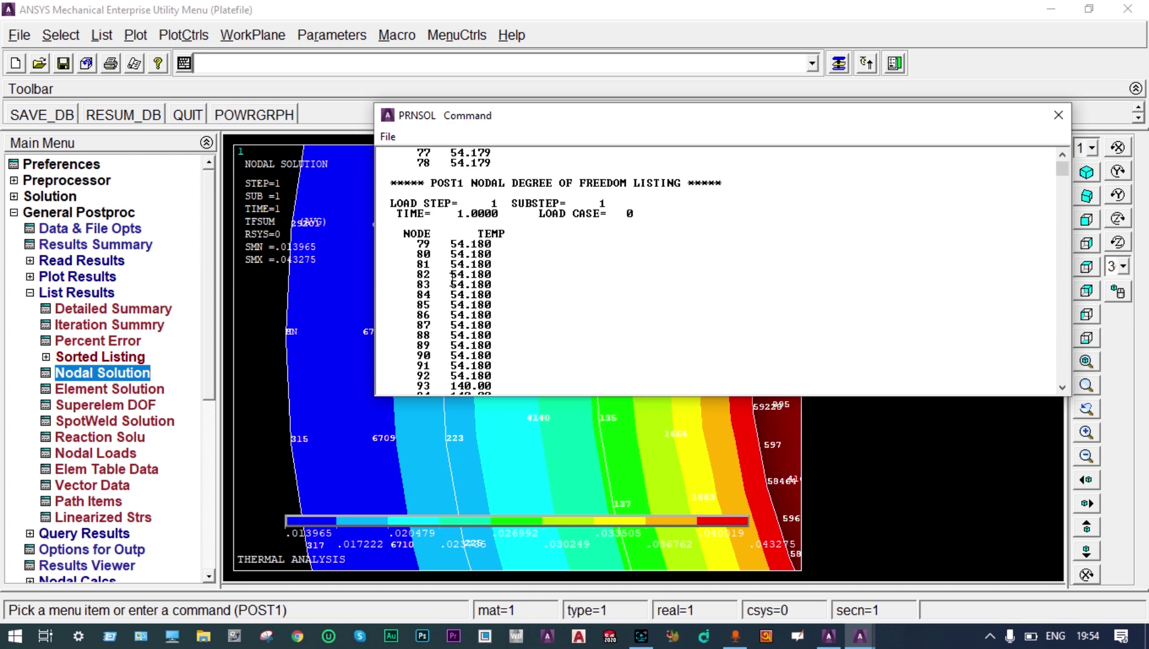
pyautogui.scroll(-7, 451, 278)
pyautogui.scroll(-10, 452, 288)
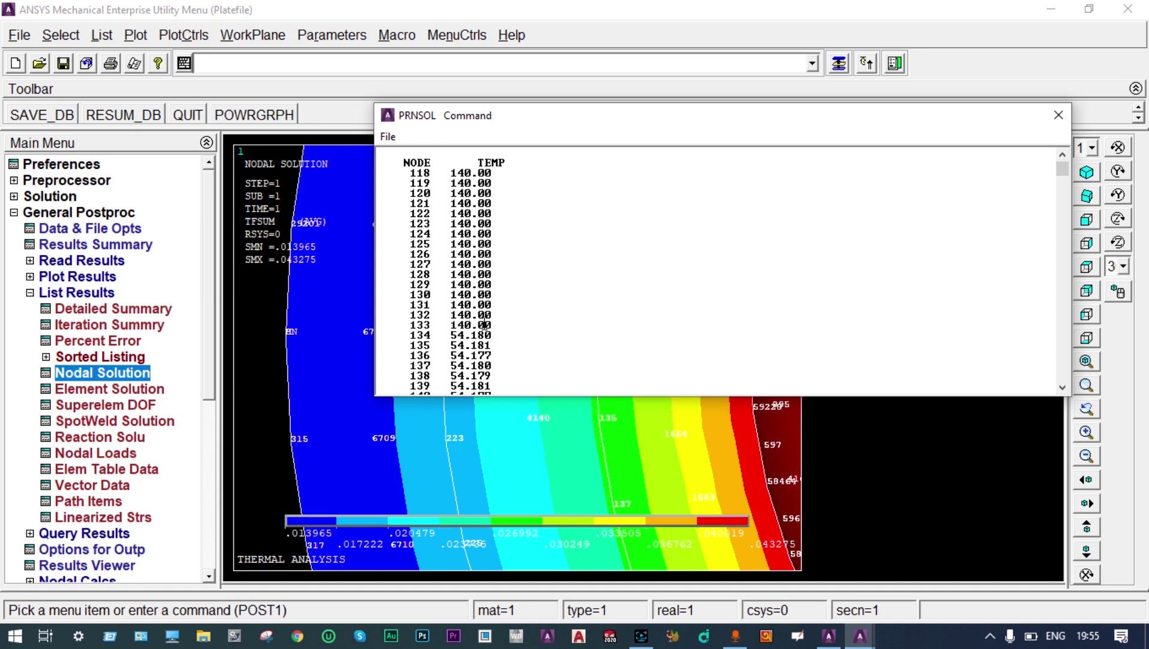
pyautogui.scroll(-20, 485, 324)
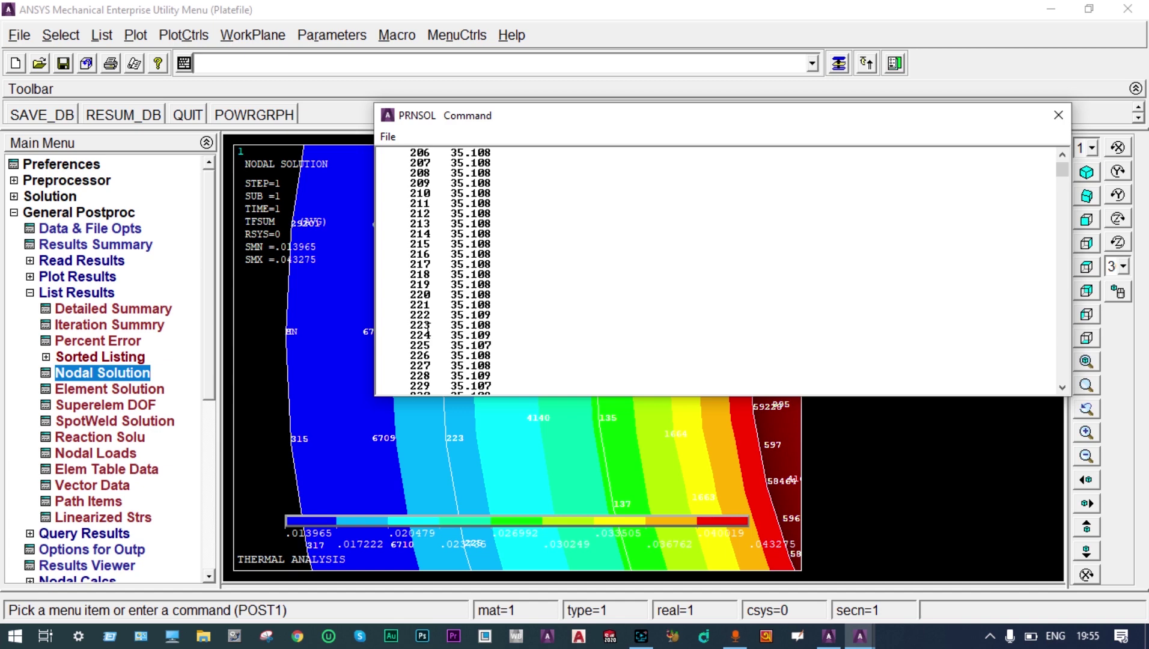
# Step: Close the listing and pan OpenBoard to resistances 3.978, 0.8842, 0.23684 °C/W and Q = 21.57 W
pyautogui.click(1059, 116)
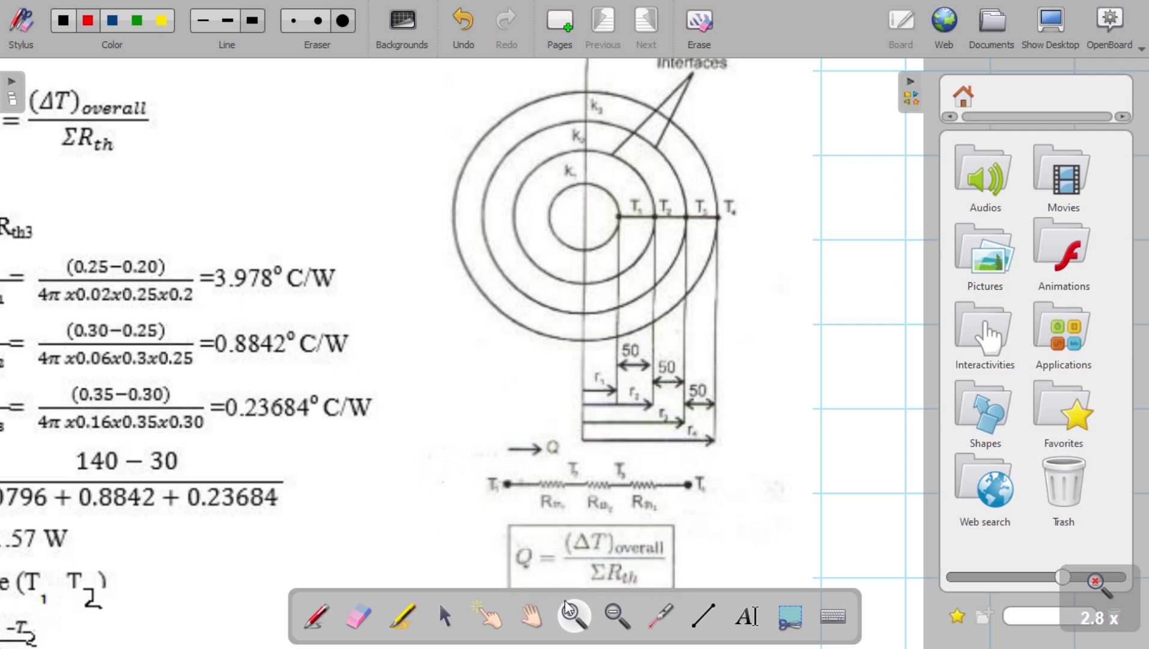
pyautogui.click(532, 619)
pyautogui.moveTo(218, 222); pyautogui.dragTo(595, 274)
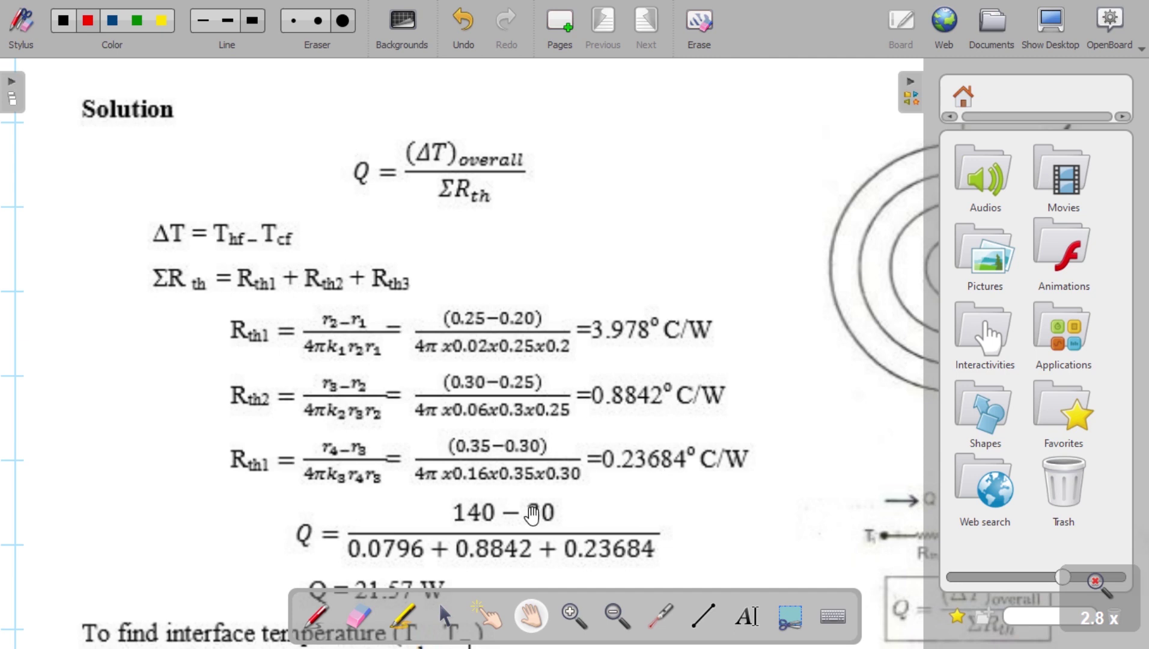
pyautogui.moveTo(531, 515); pyautogui.dragTo(528, 291)
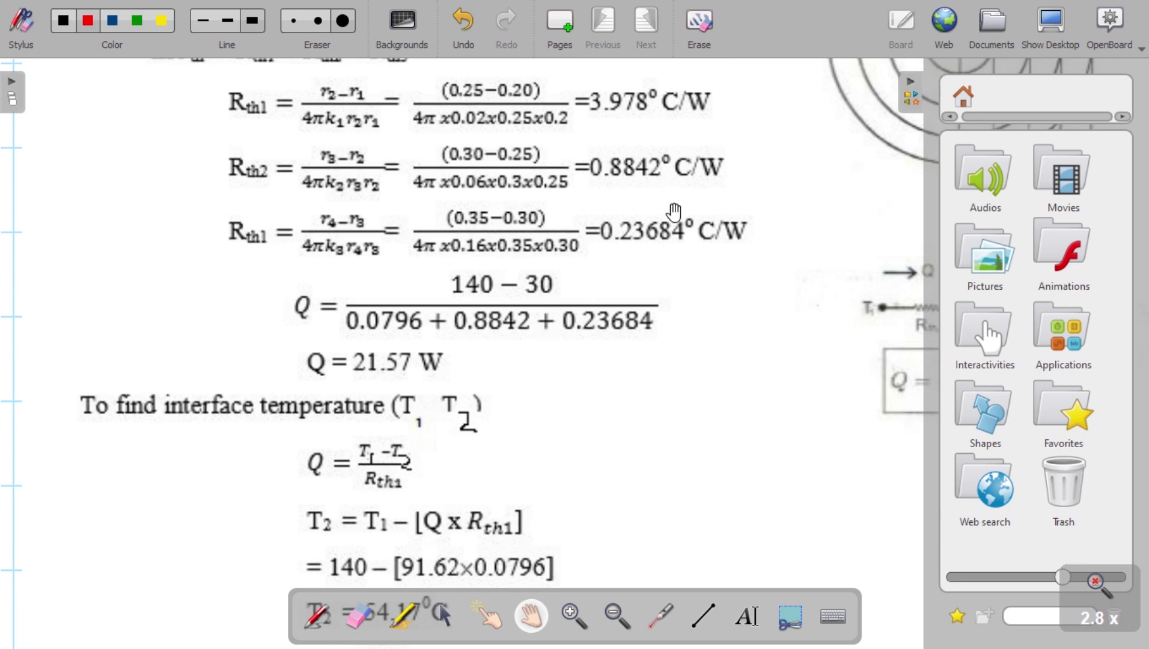
pyautogui.moveTo(709, 174); pyautogui.dragTo(360, 420)
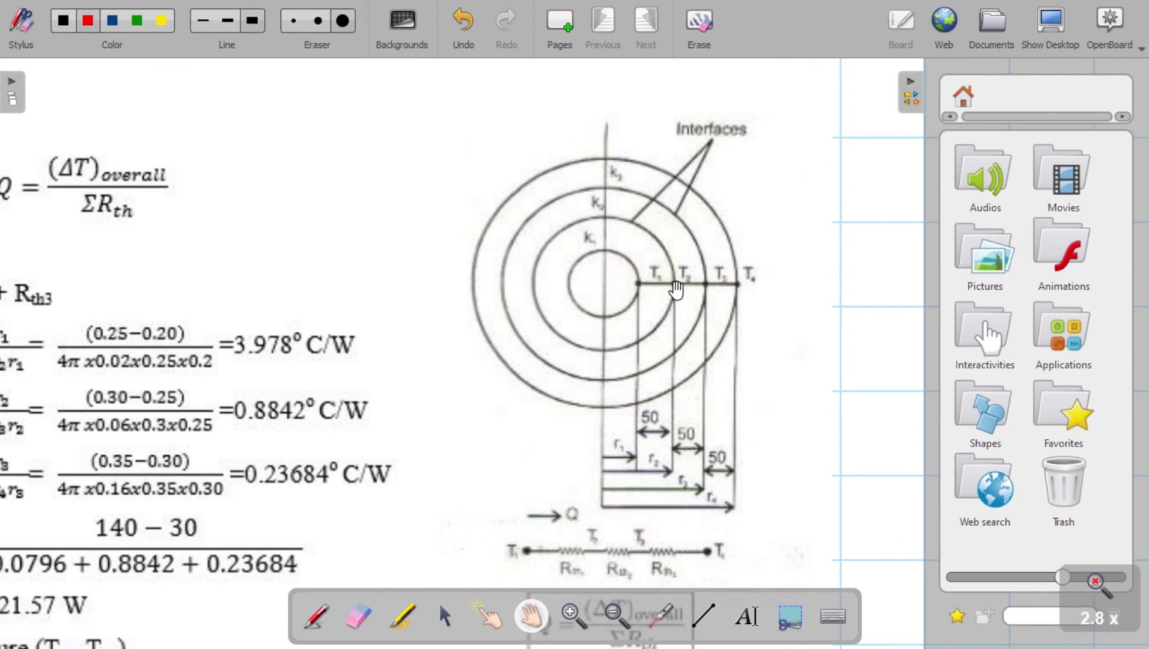
# Step: Pan the board to show the Rth values and the T2 = 54.17 °C working
pyautogui.moveTo(180, 367); pyautogui.dragTo(596, 97)
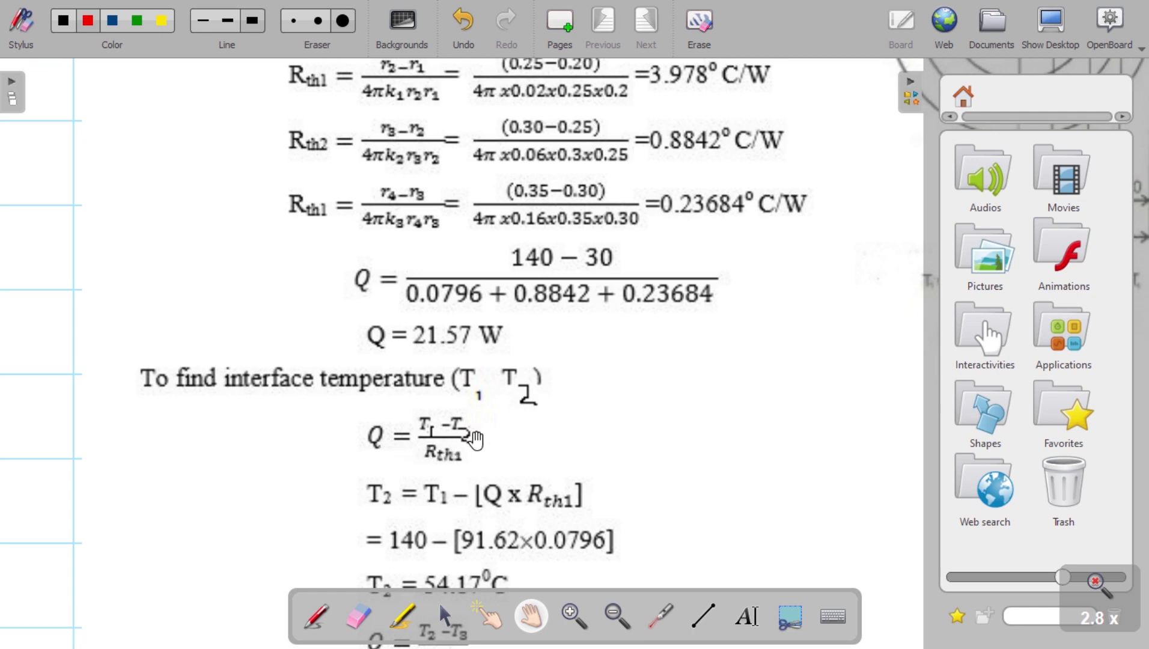
# Step: Pan the board upward until T3 = 132.71 − [91.62×0.8842] = 35.09 °C is fully visible
pyautogui.moveTo(597, 513); pyautogui.dragTo(597, 309)
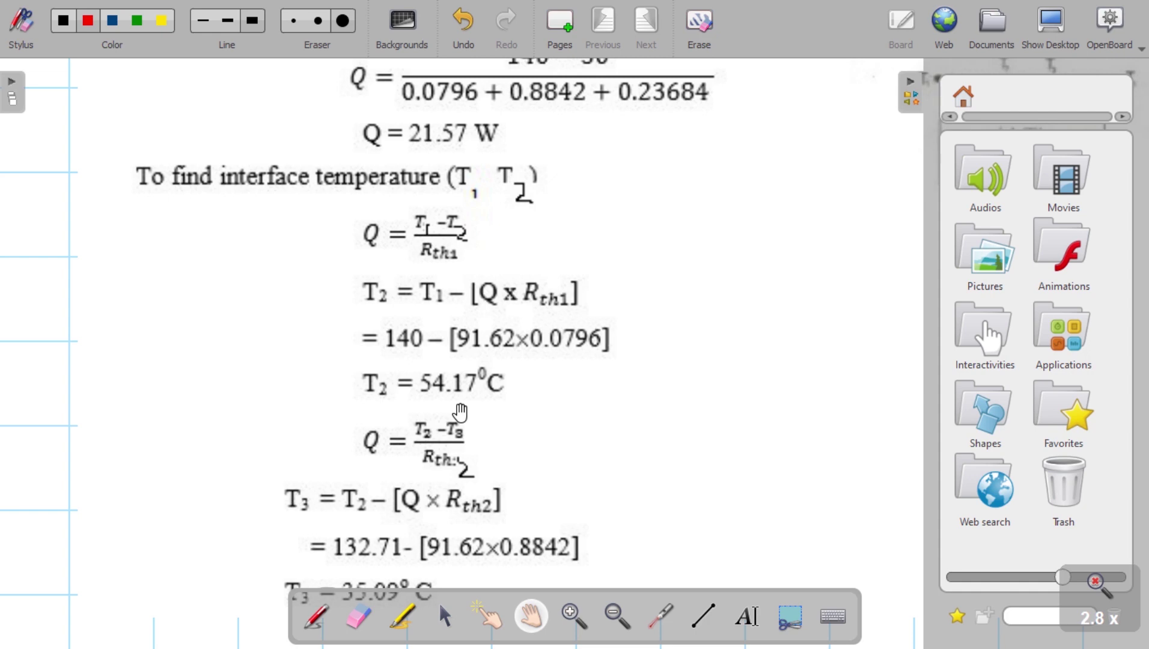
pyautogui.moveTo(508, 410); pyautogui.dragTo(488, 332)
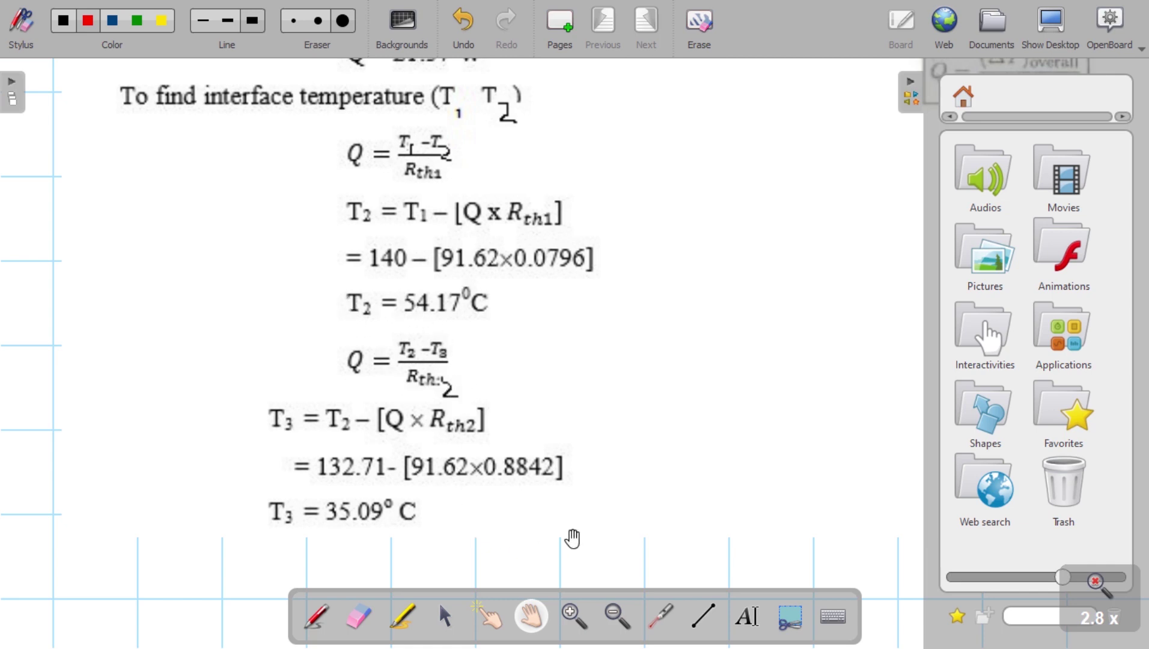
pyautogui.moveTo(635, 505); pyautogui.dragTo(592, 473)
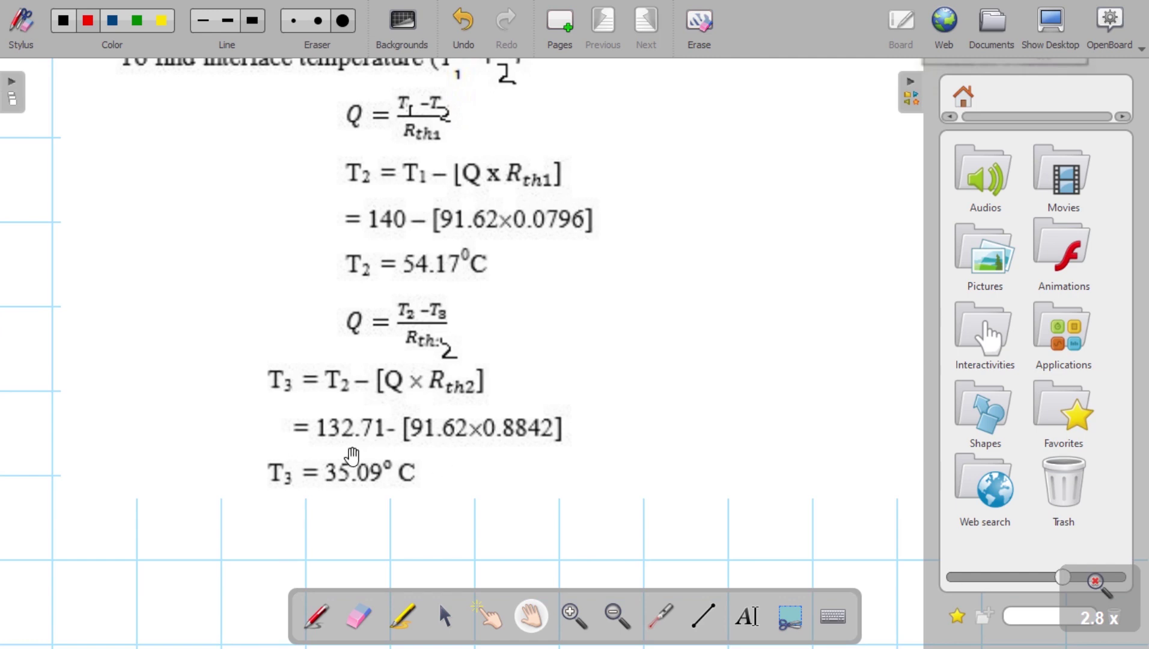